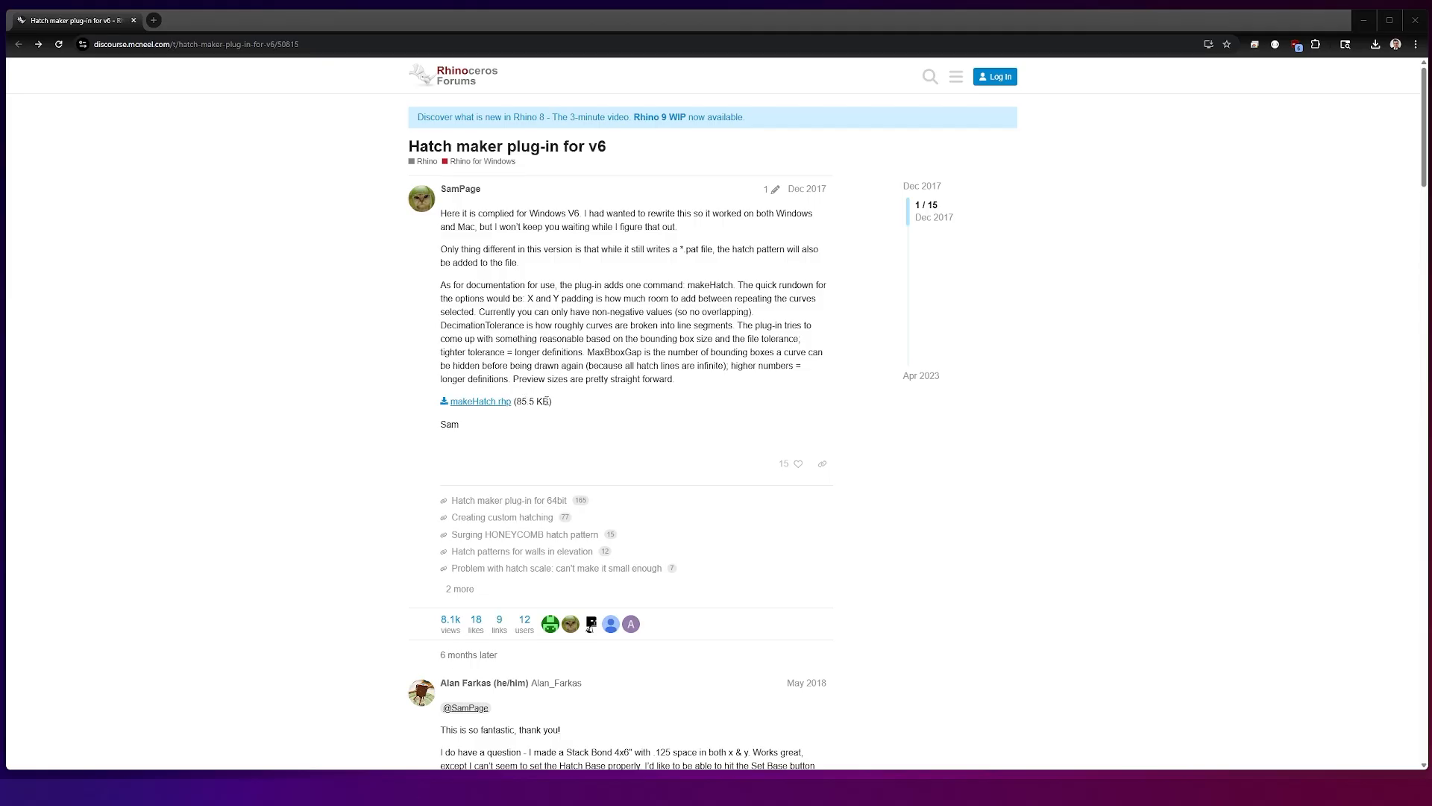
Step: Switch to Rhino and open the plug-in settings in the document properties
left_click(1366, 24)
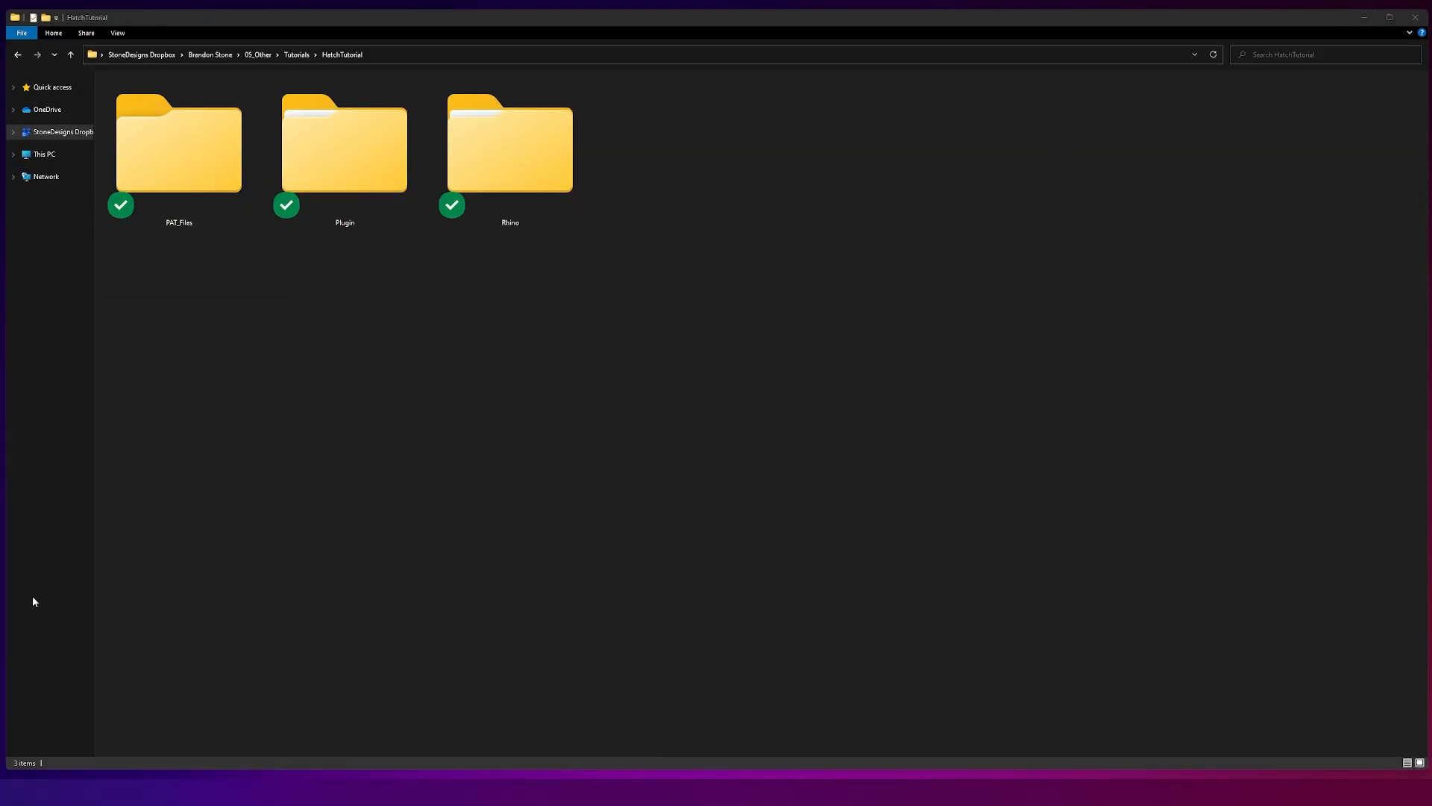
key("alt+Tab")
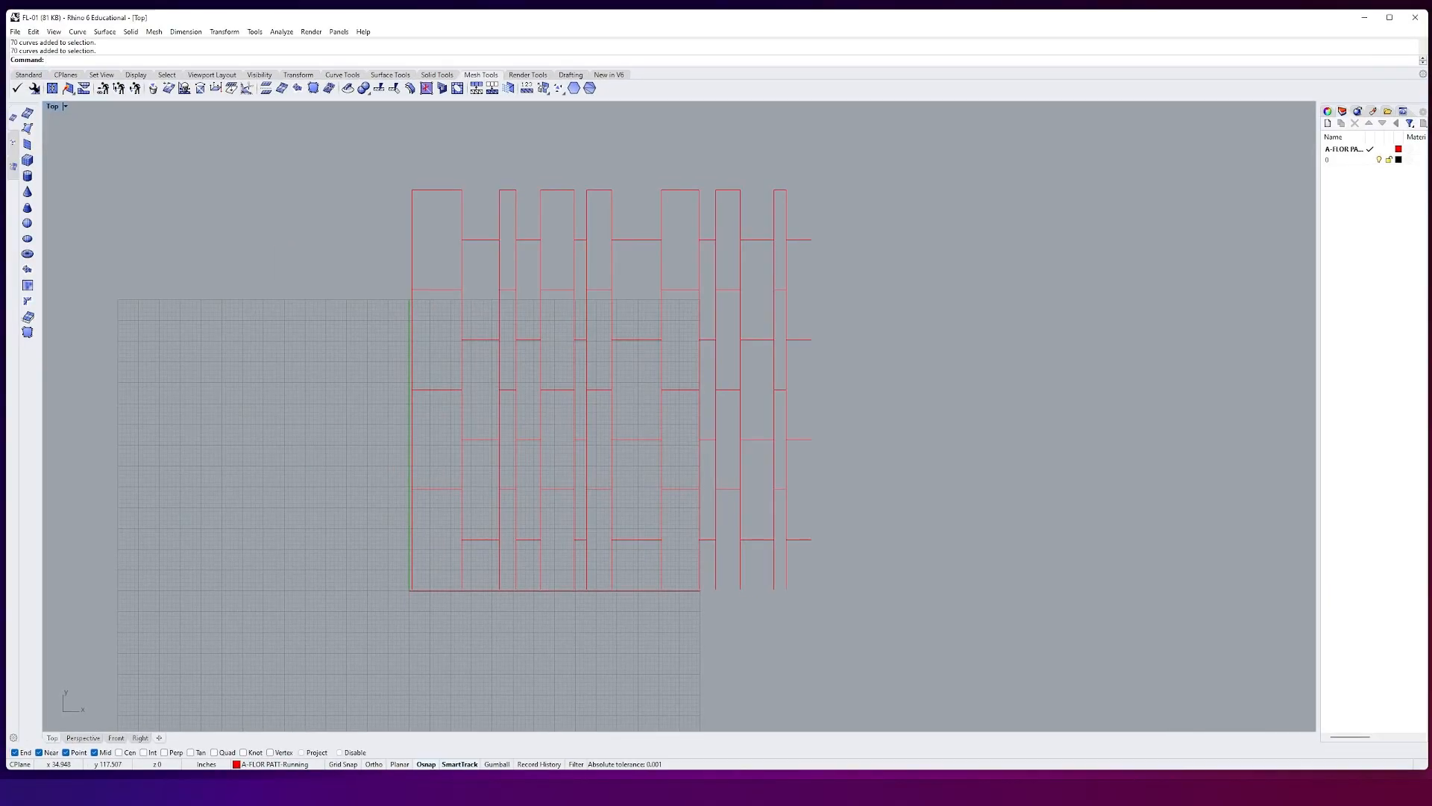
left_click(16, 33)
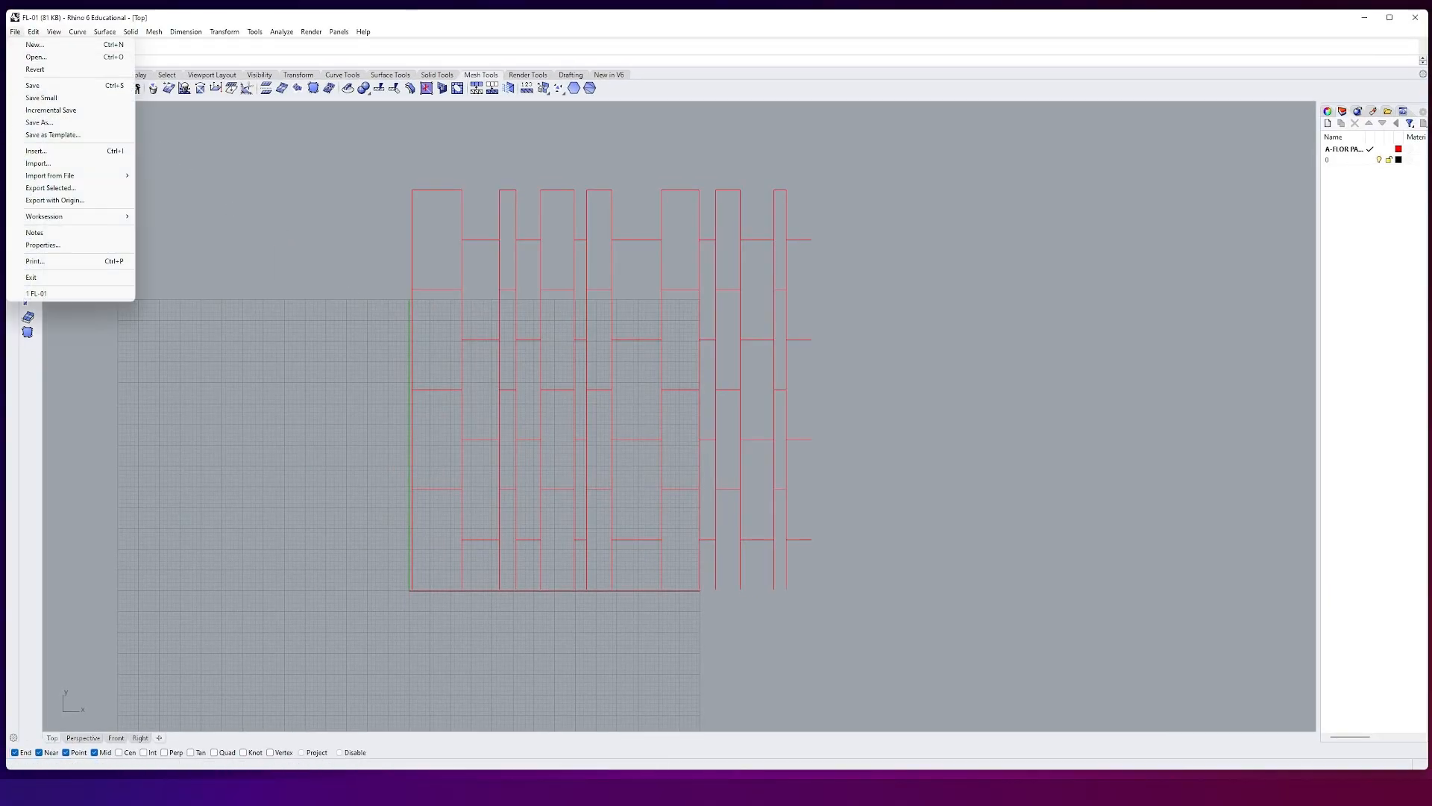
left_click(30, 245)
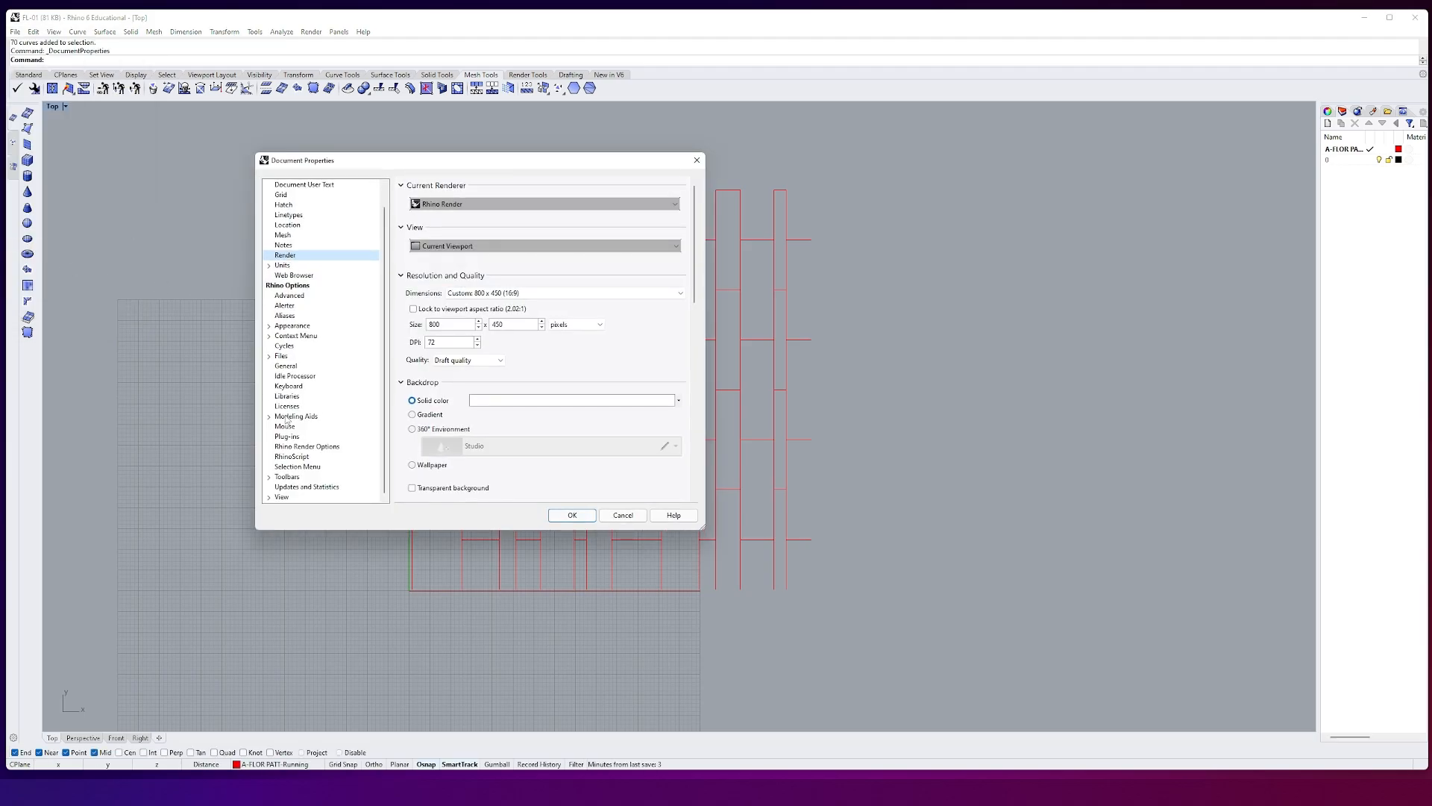
left_click(288, 439)
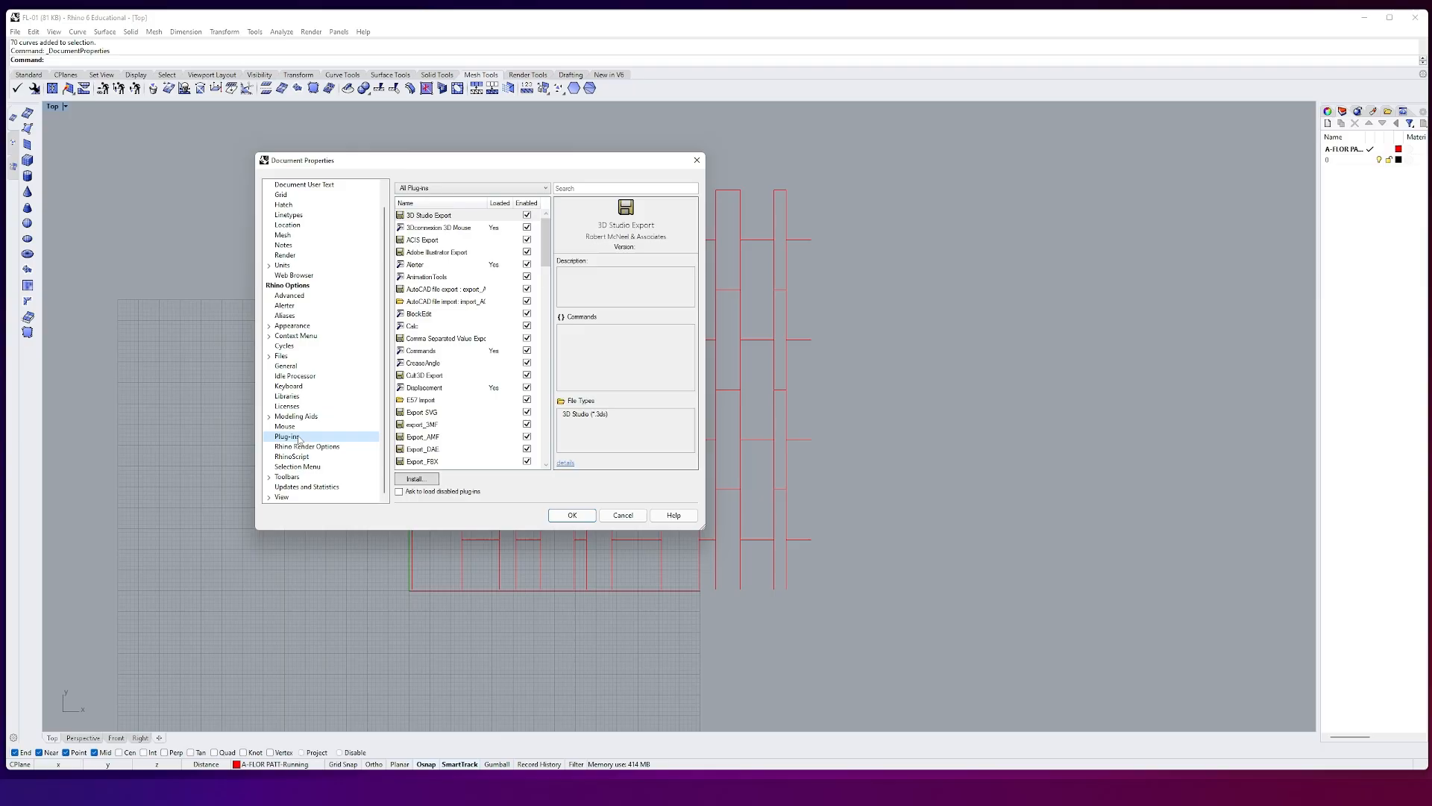
Step: Install the makeHatch.rhp plug-in from the HatchTutorial folder on the desktop and accept the document properties
left_click(414, 481)
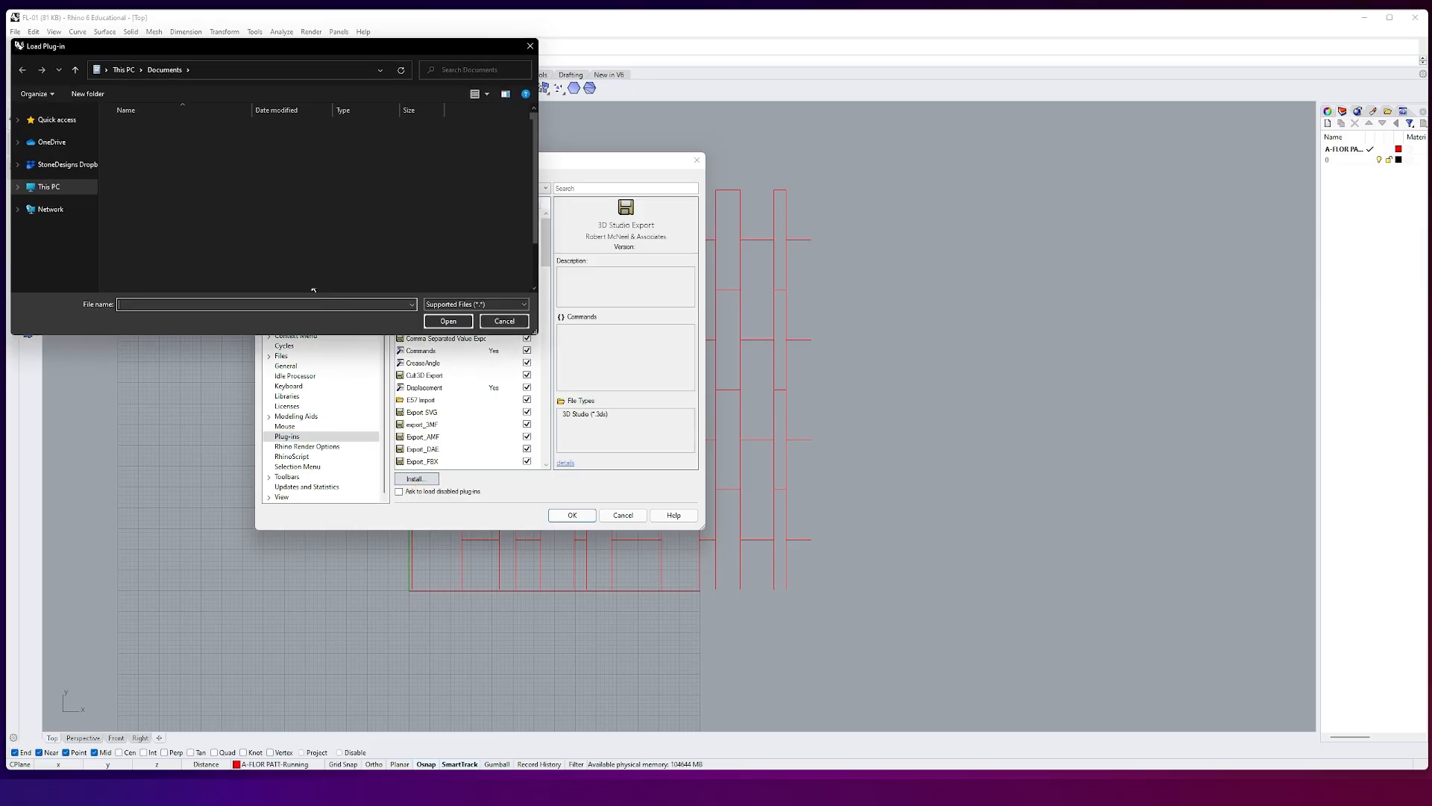
left_click(43, 148)
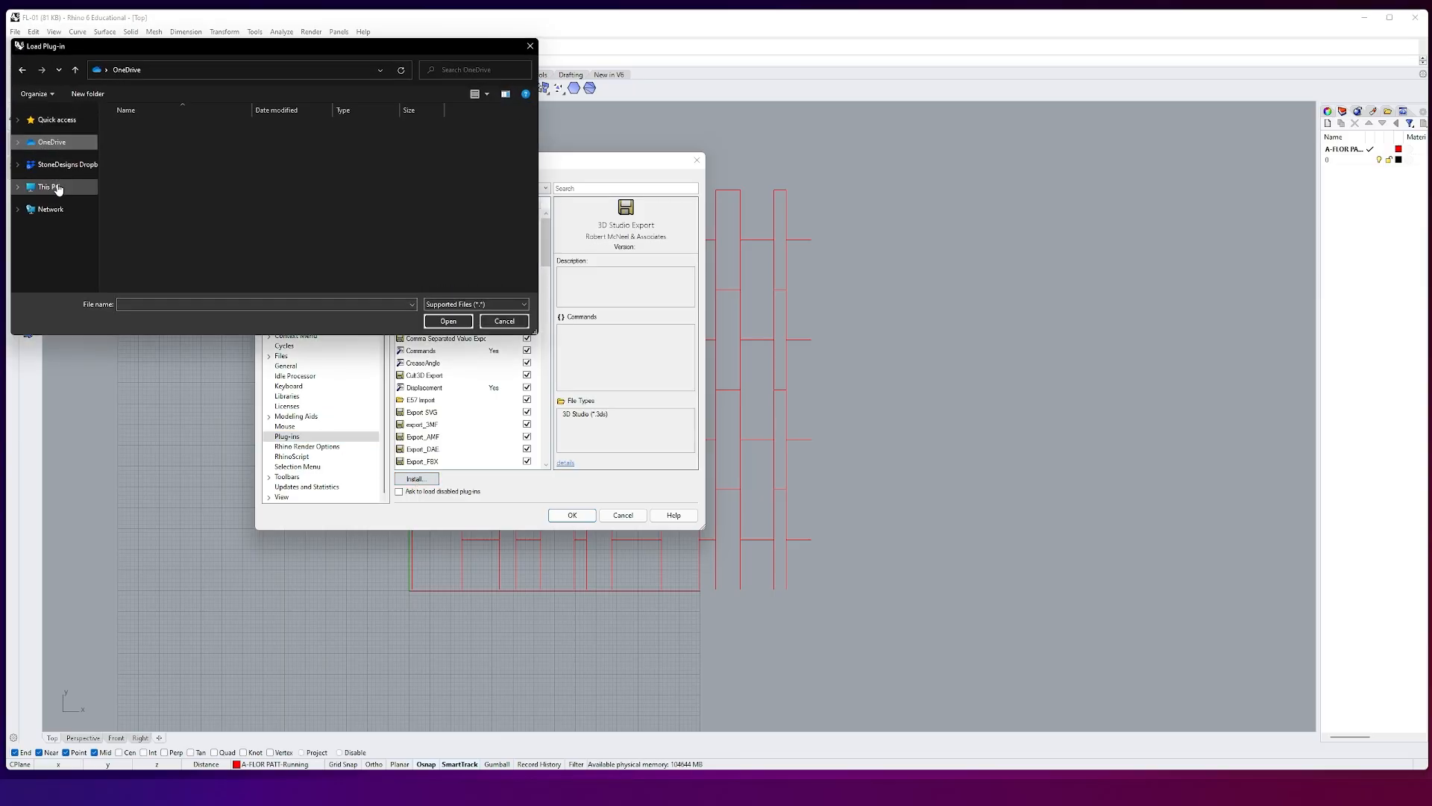
left_click(57, 188)
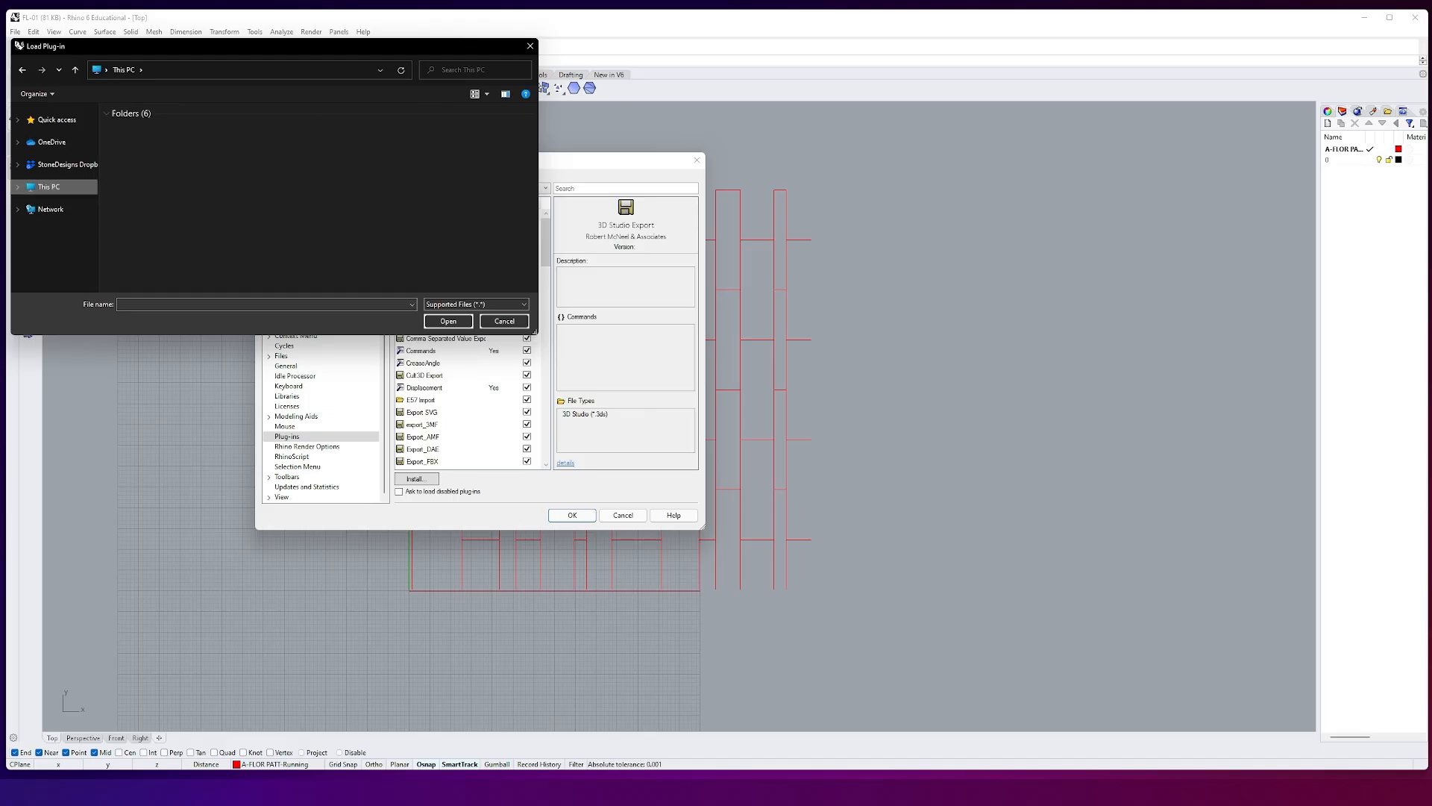
double_click(155, 156)
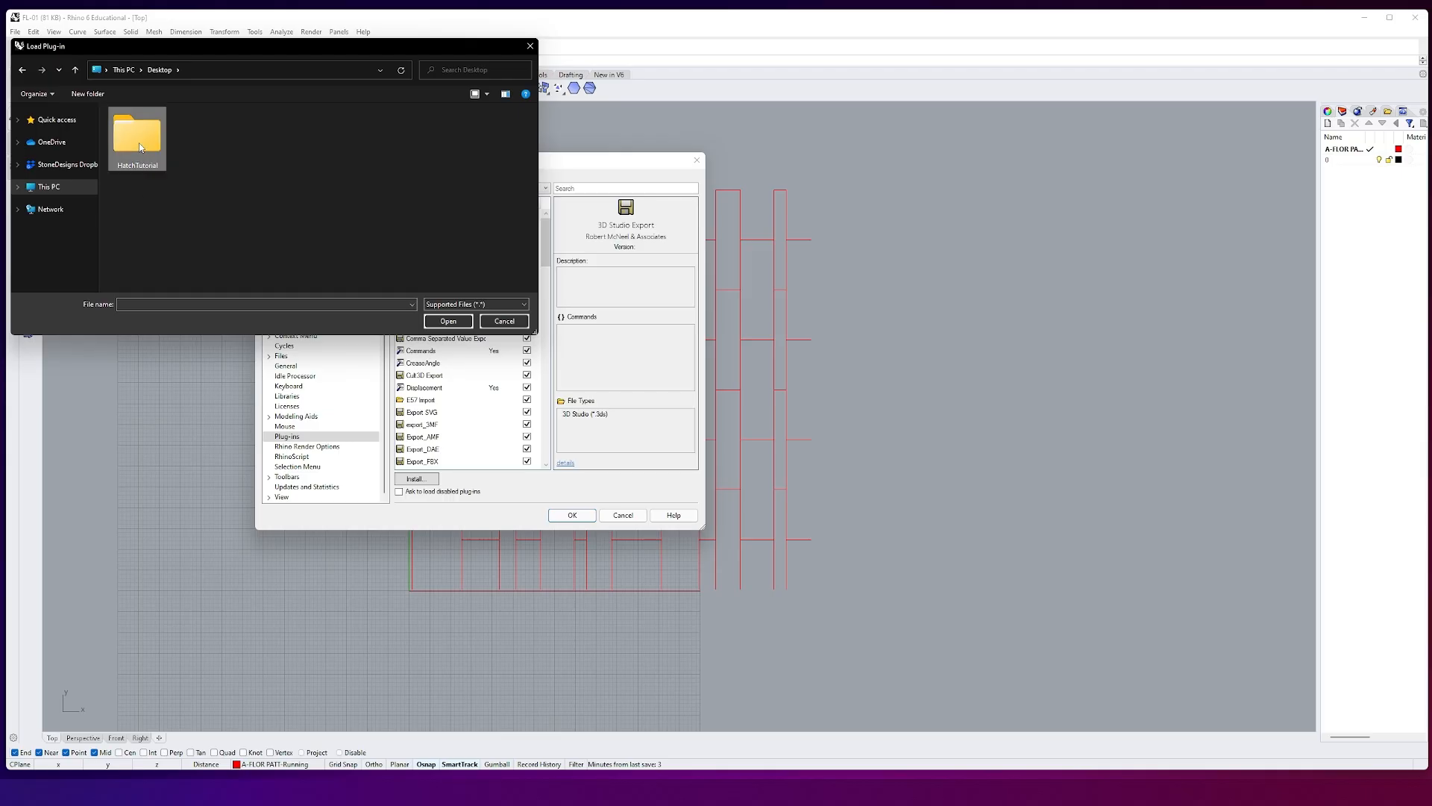
double_click(143, 150)
left_click(132, 131)
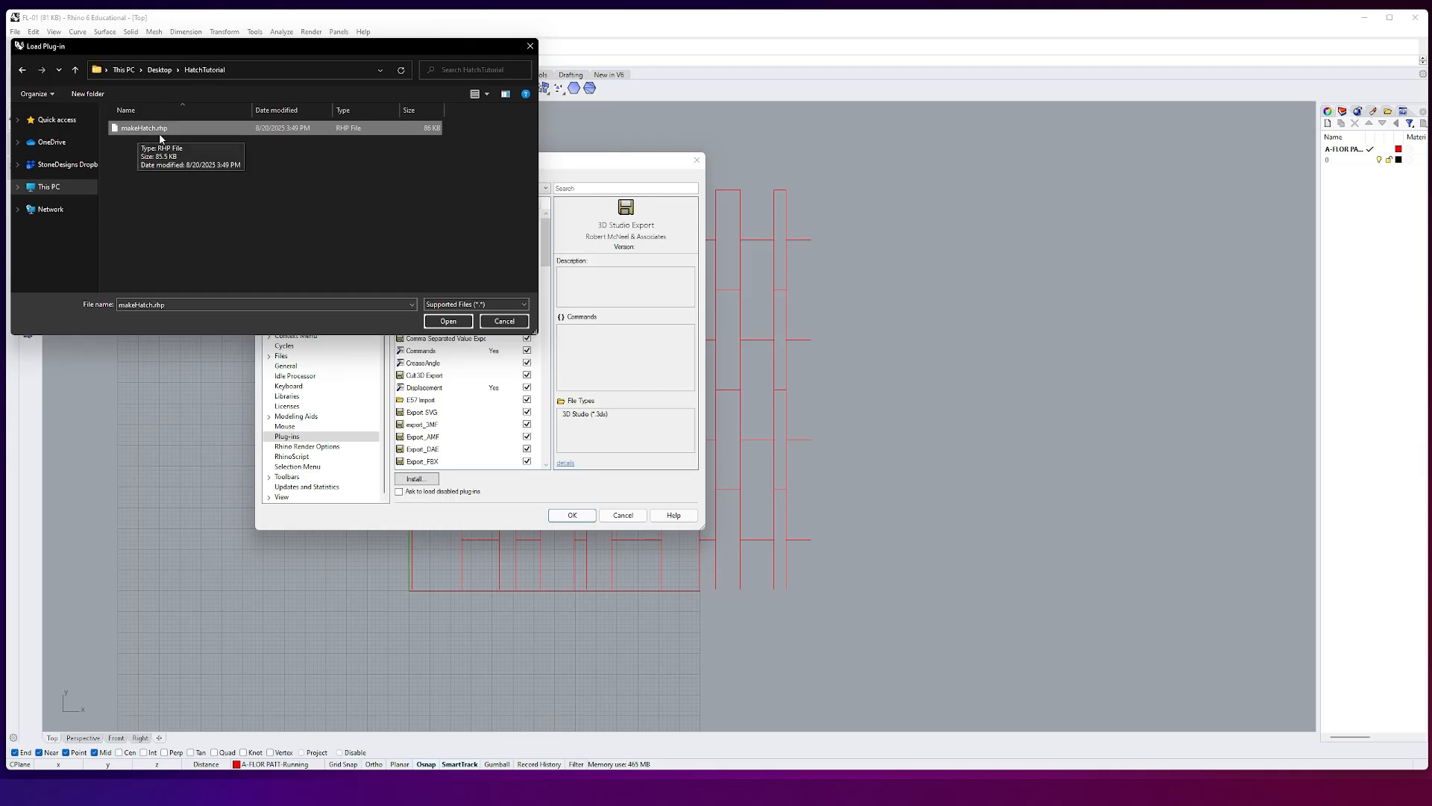
left_click(448, 323)
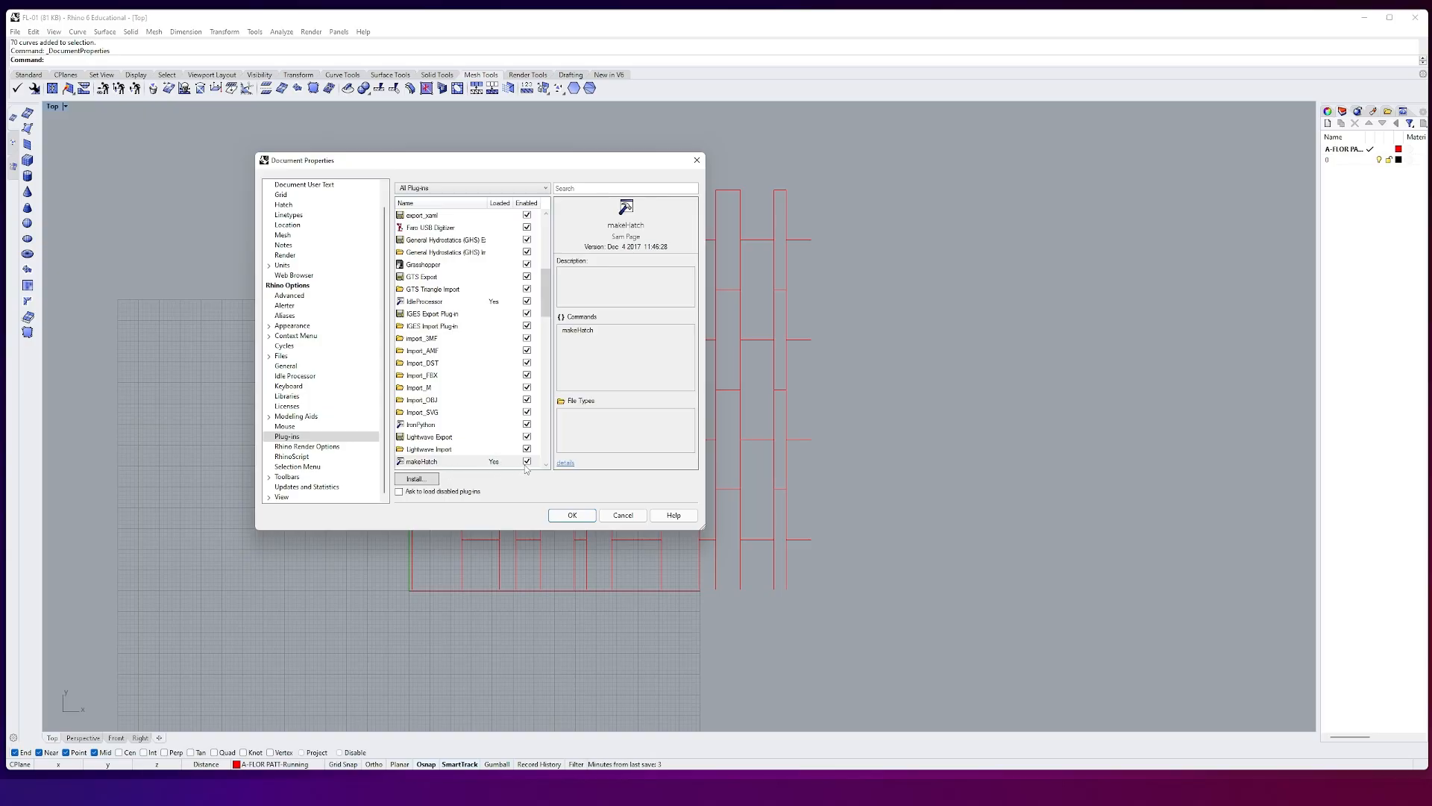
left_click(573, 515)
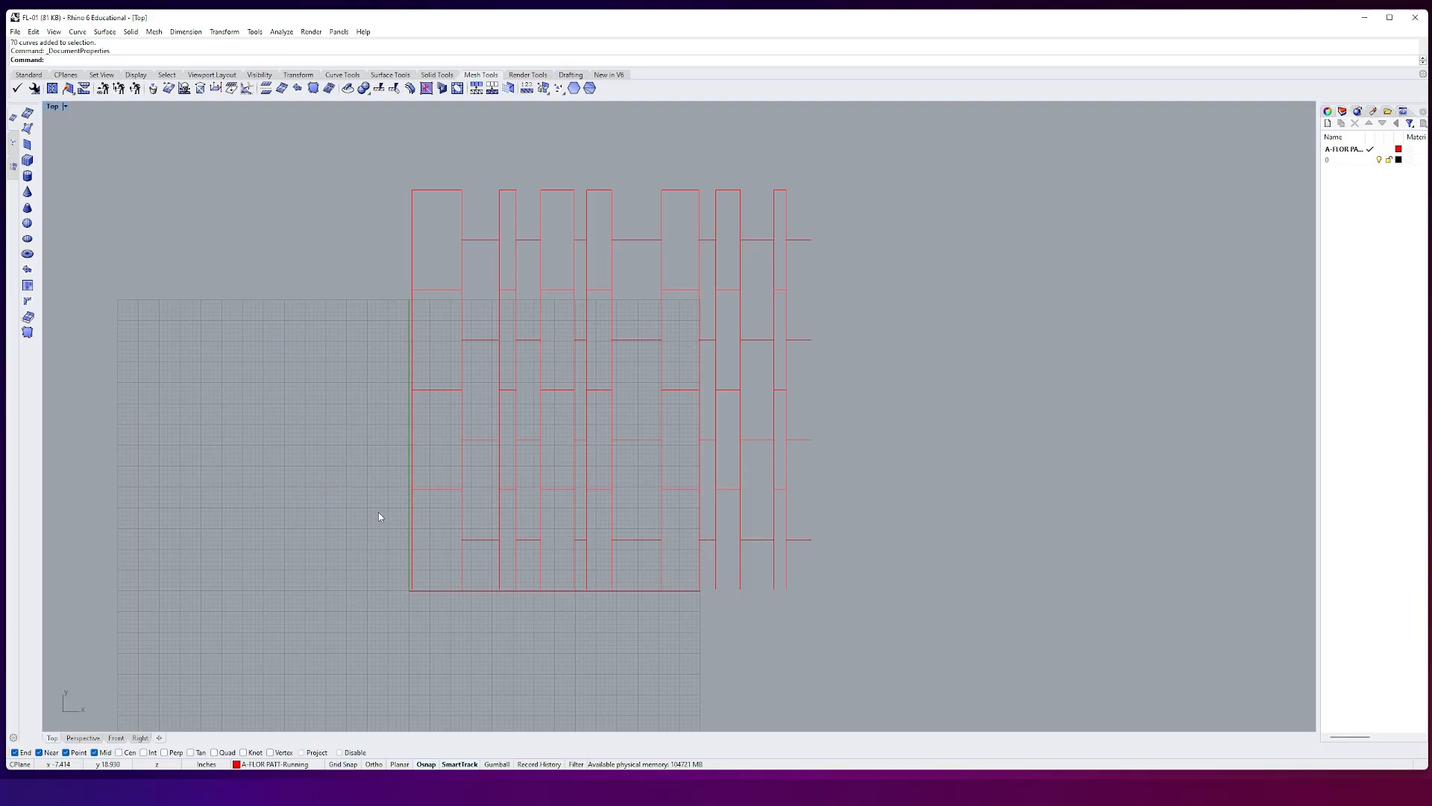
Step: Check the model units and tolerances in the document's units settings
type("units")
key("Return")
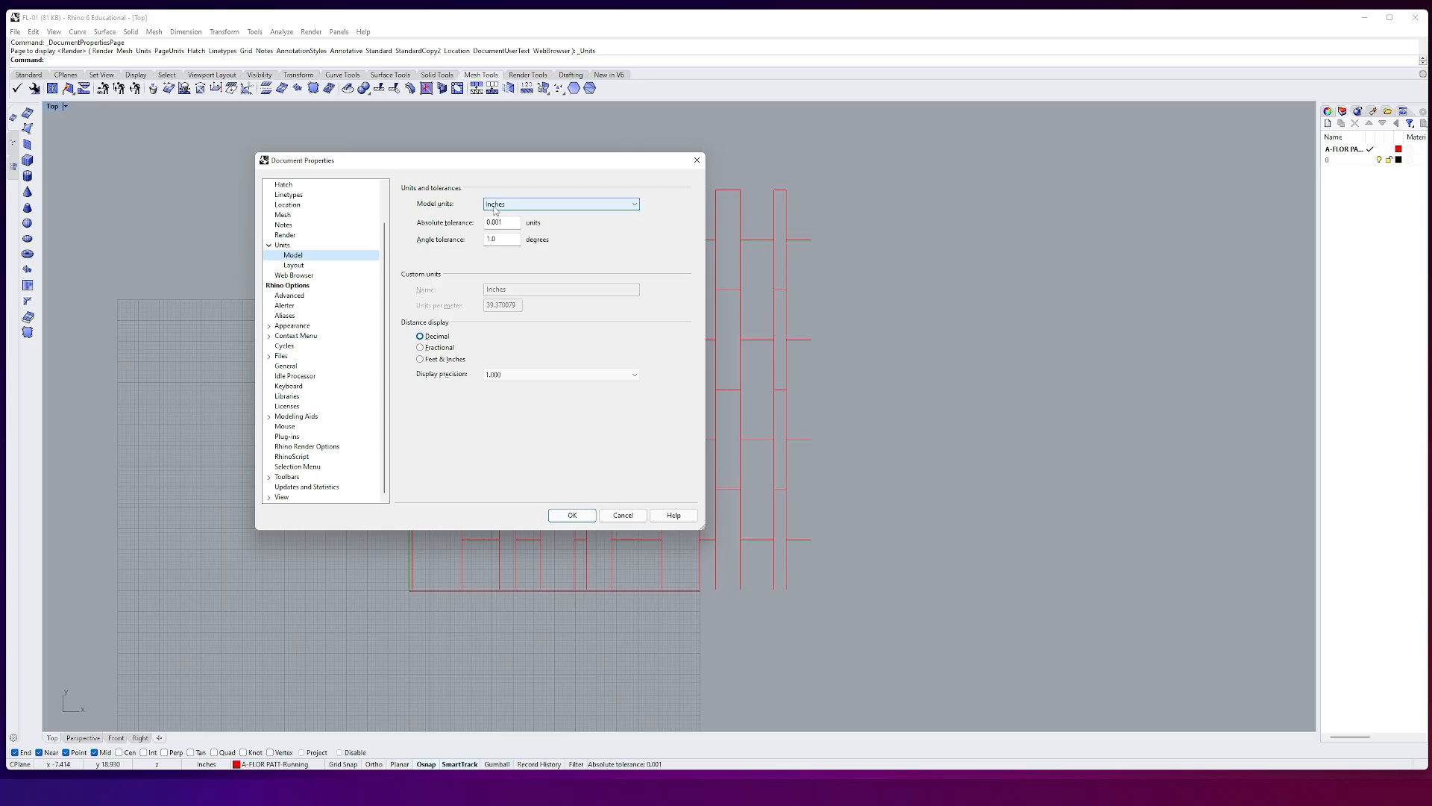
left_click(571, 515)
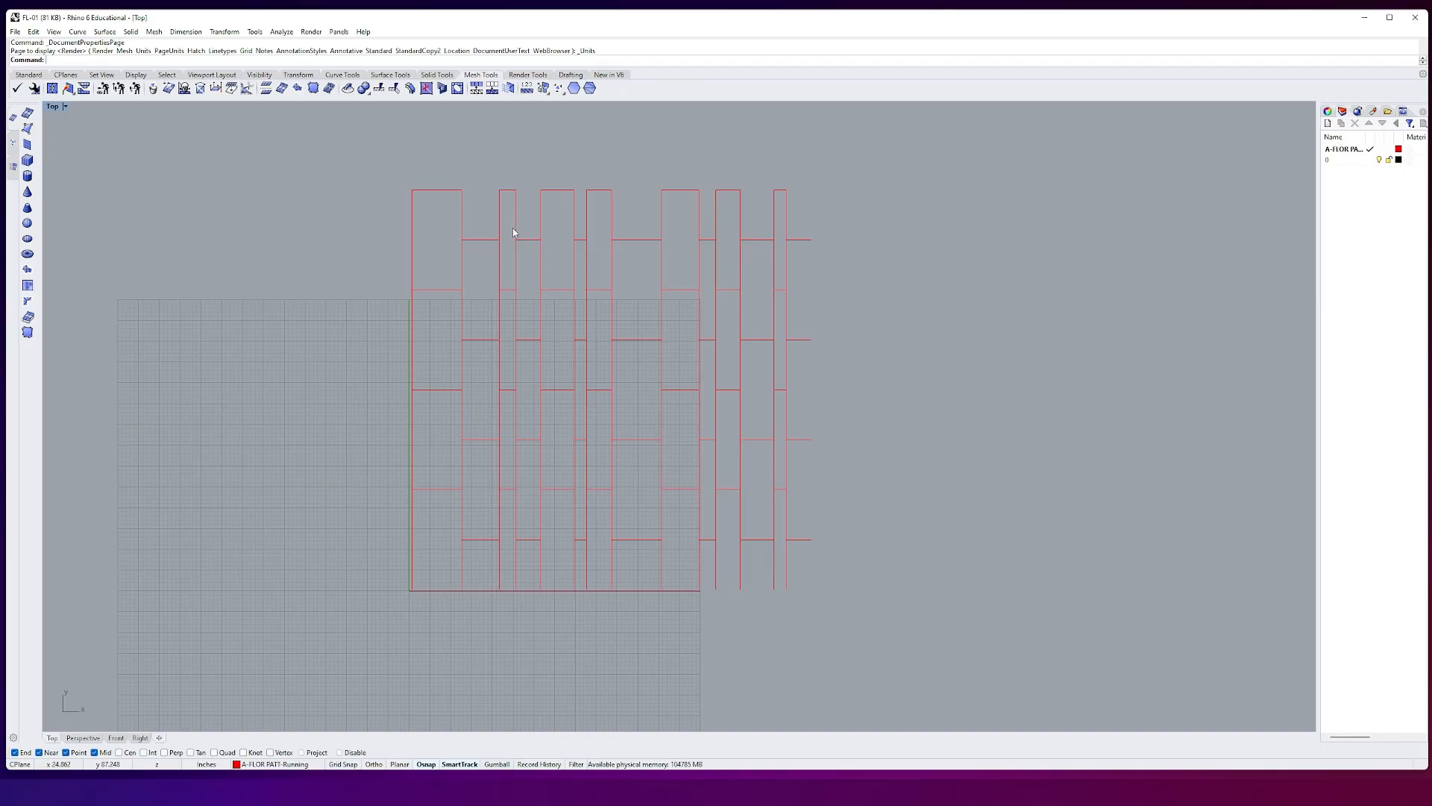
Step: Inspect the vertical curves of the floor pattern's first columns one by one to see how far each runs
left_click(461, 256)
left_click(411, 254)
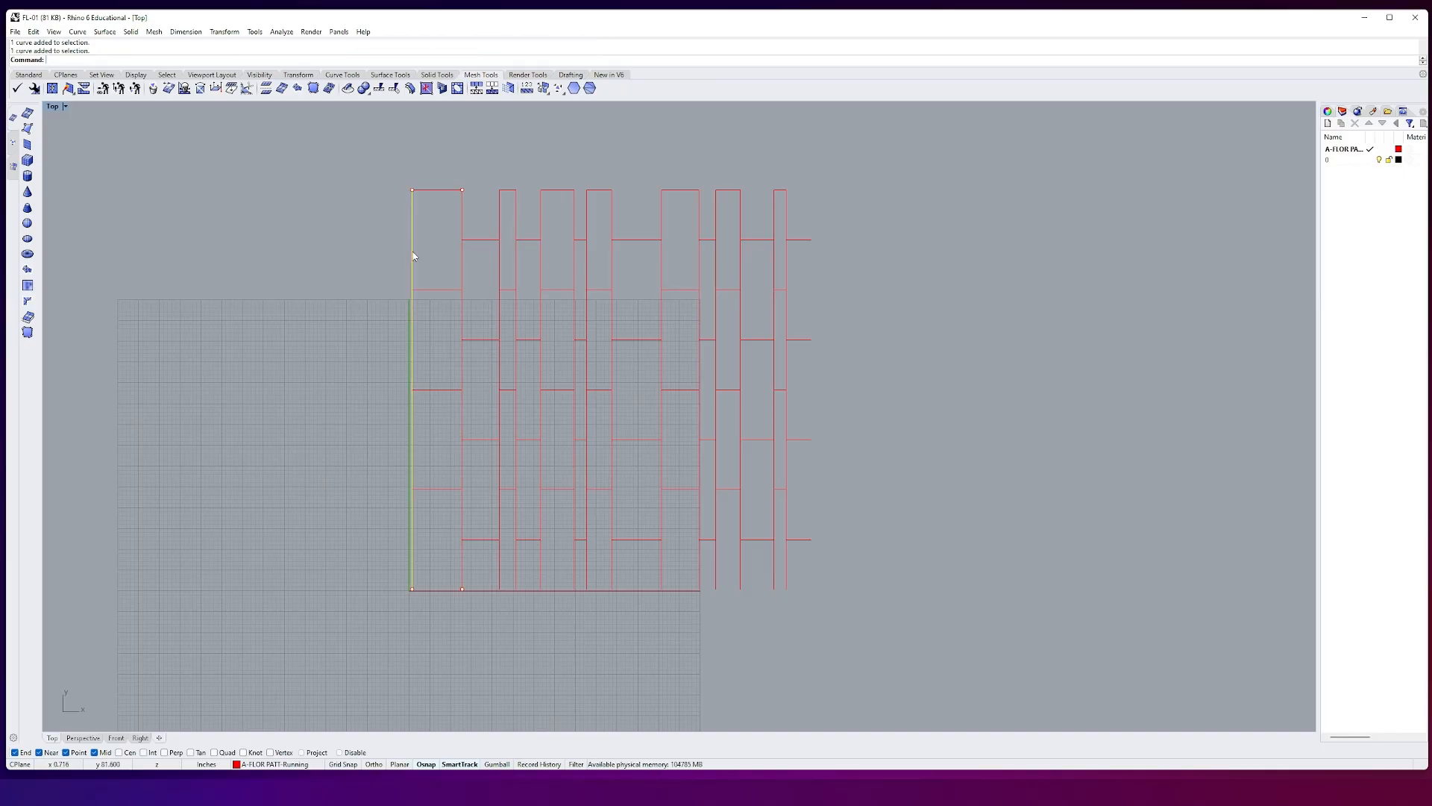
left_click(461, 269)
left_click(500, 263)
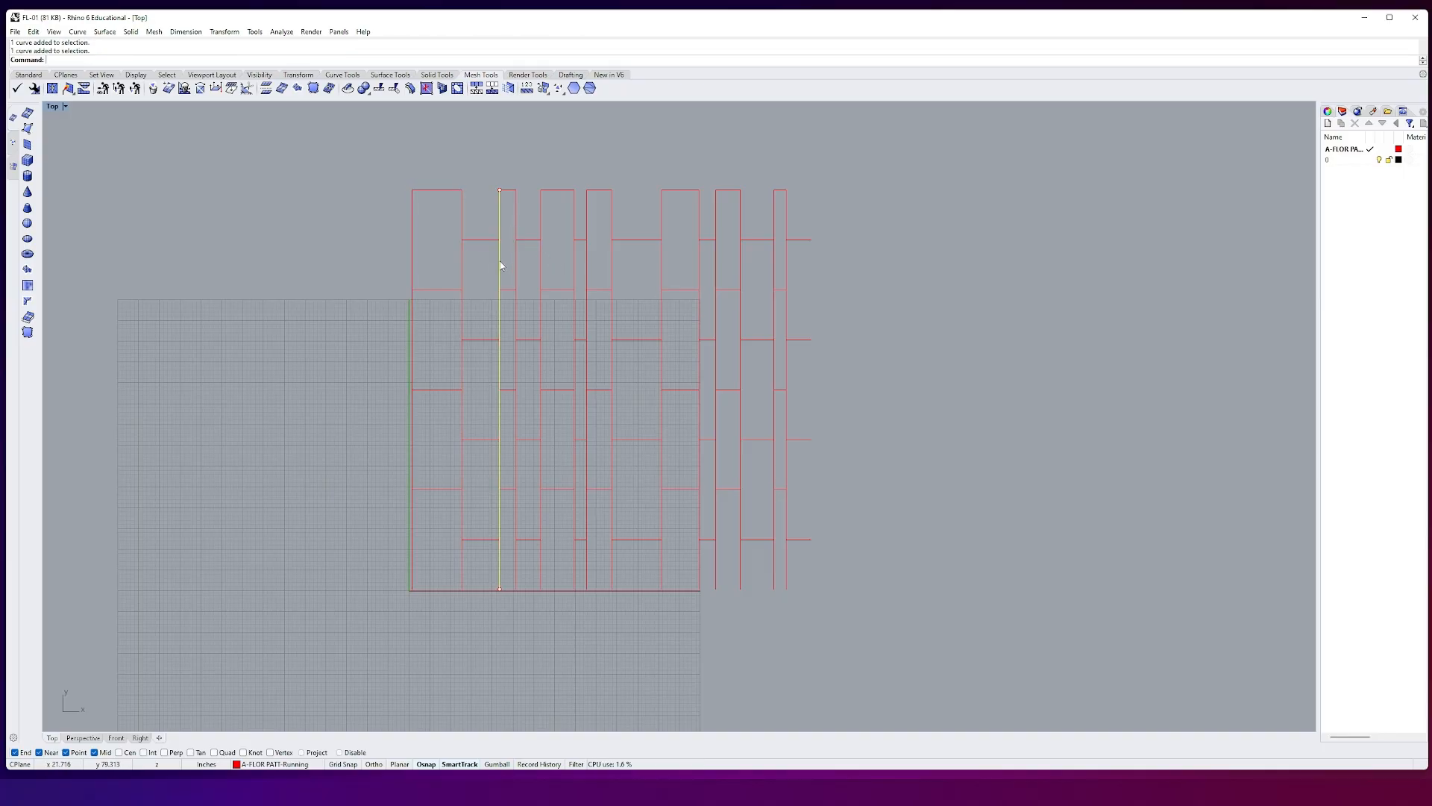
left_click(516, 265)
left_click(540, 267)
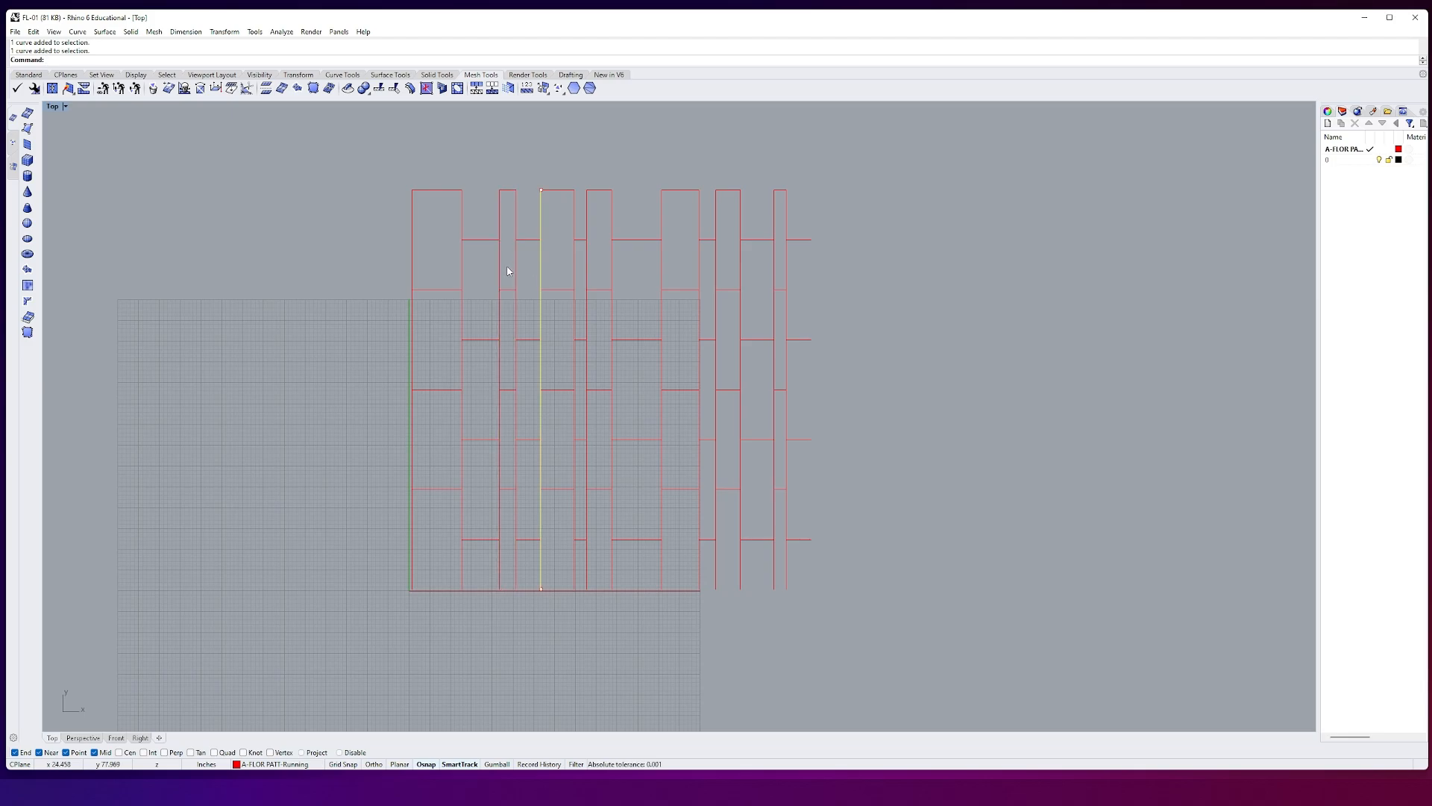
key("Escape")
Step: Try to replace the full-height line between the first two columns with stacked 24-inch segments ending at the horizontal joints
type("line")
key("Return")
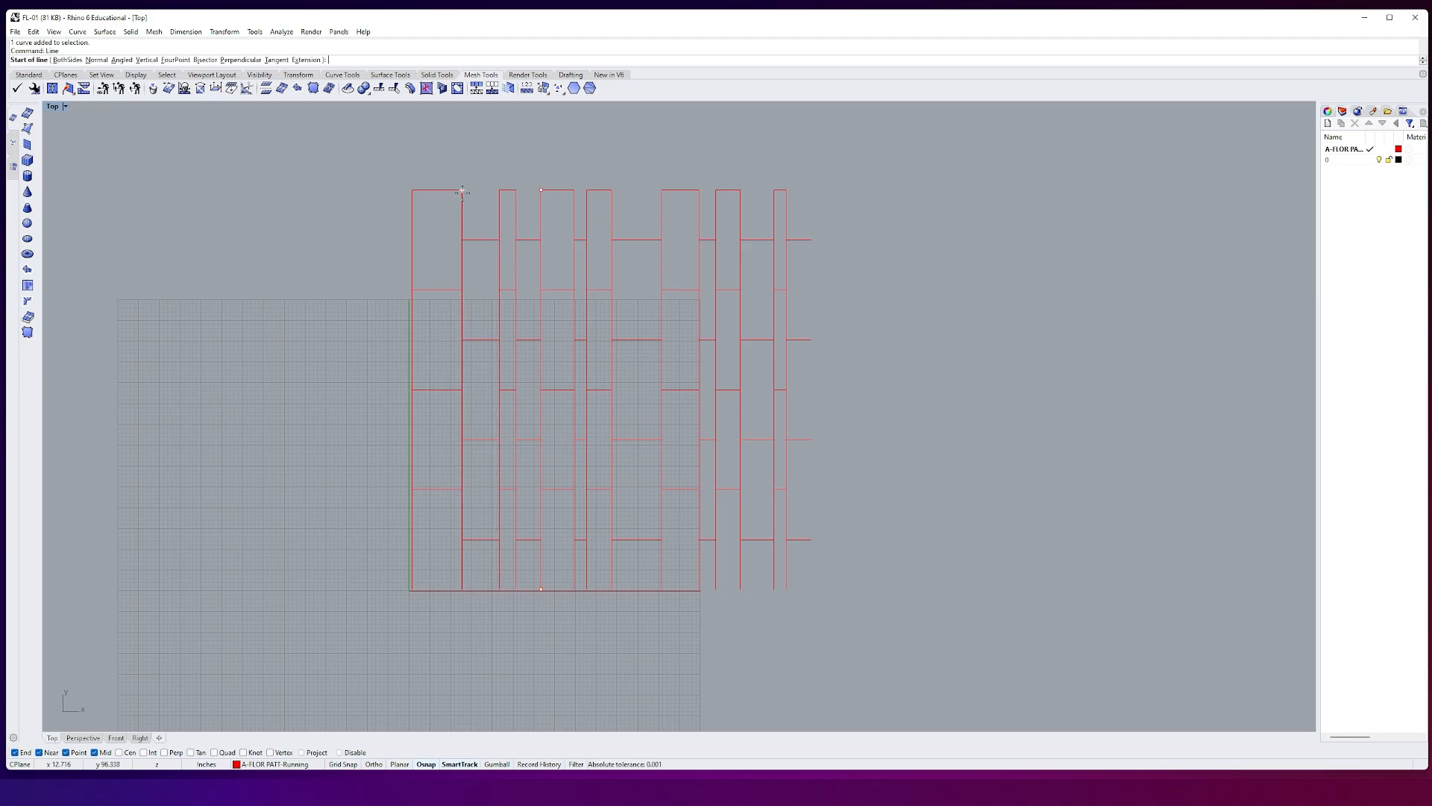
left_click(462, 190)
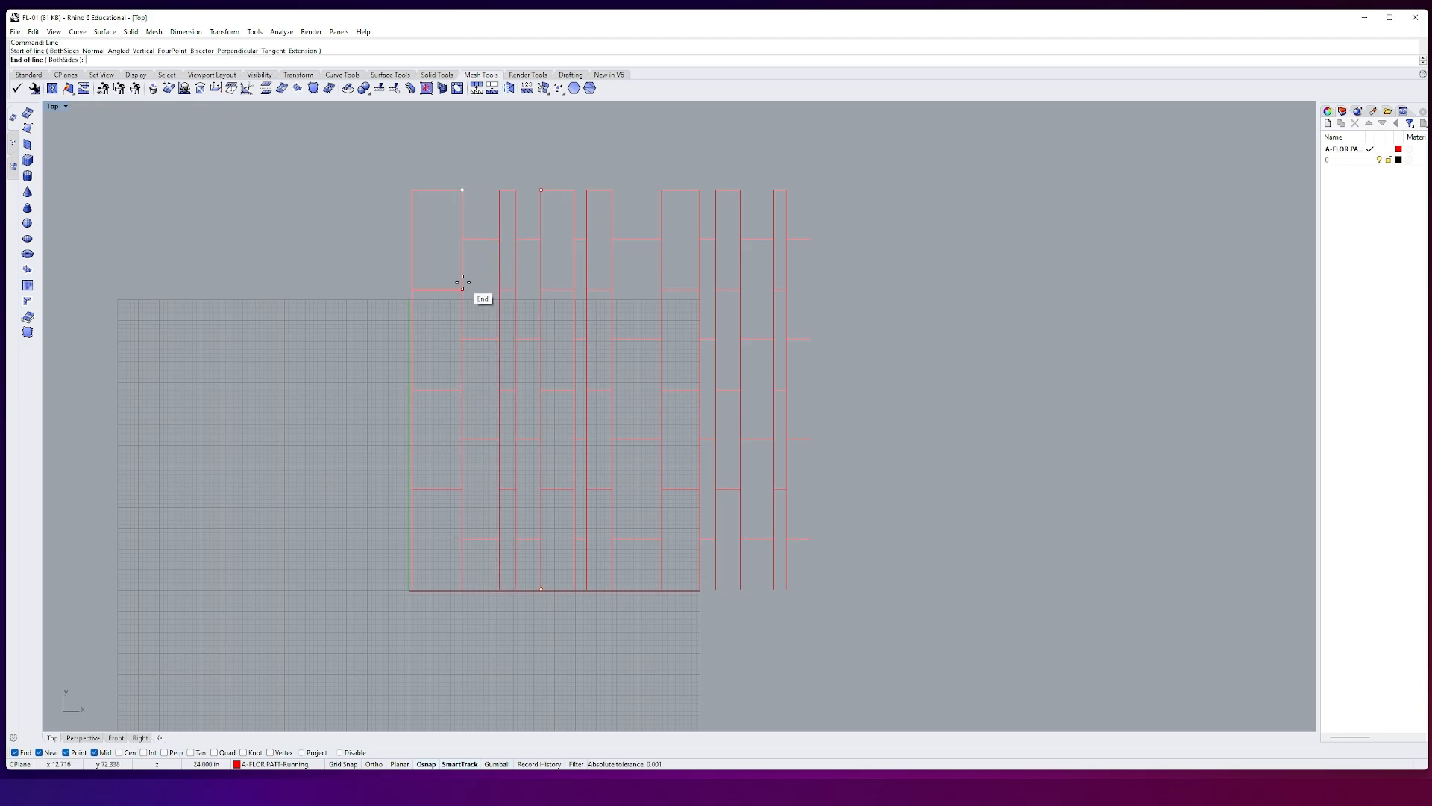
left_click(463, 390)
left_click(461, 413)
key("Delete")
left_click(463, 369)
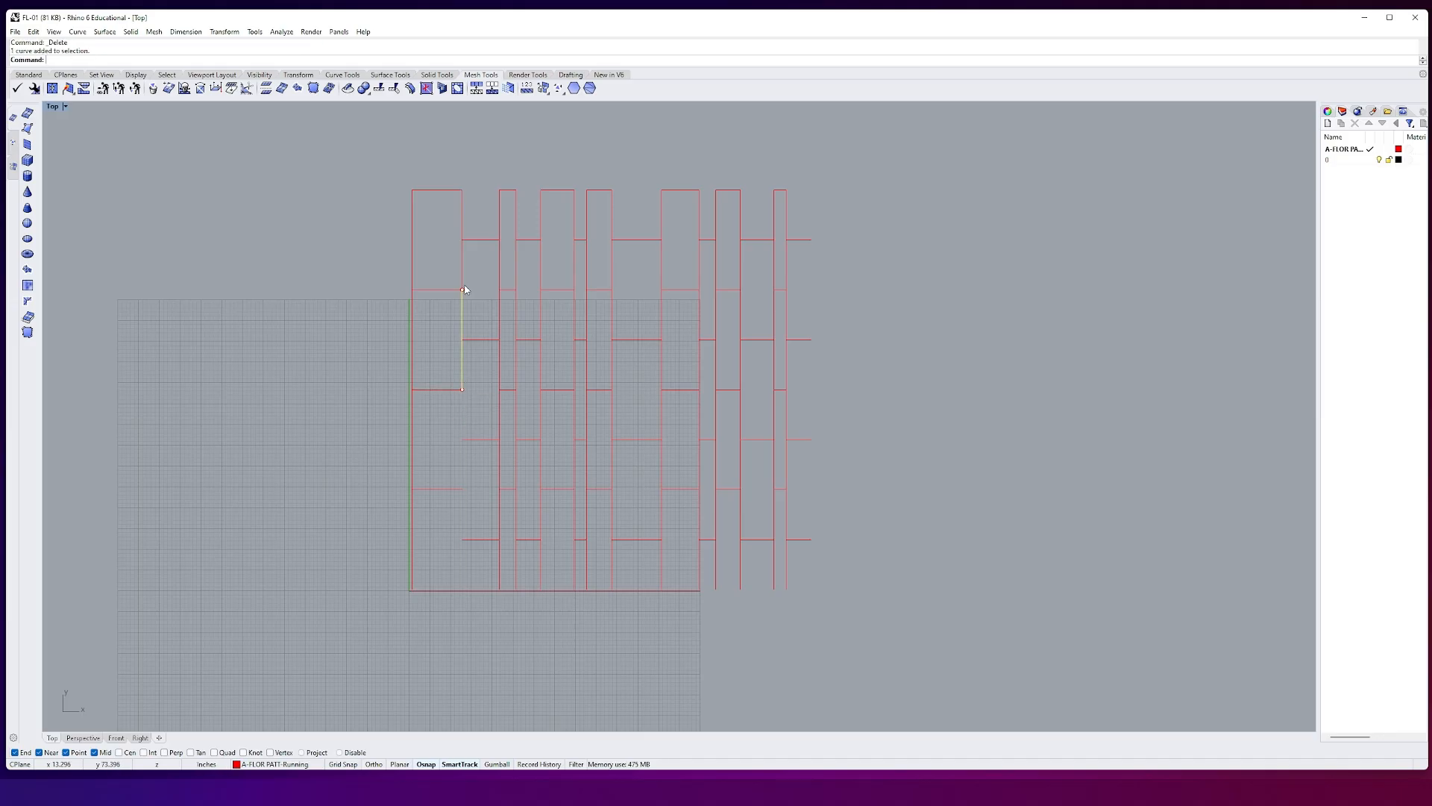
left_click(462, 268)
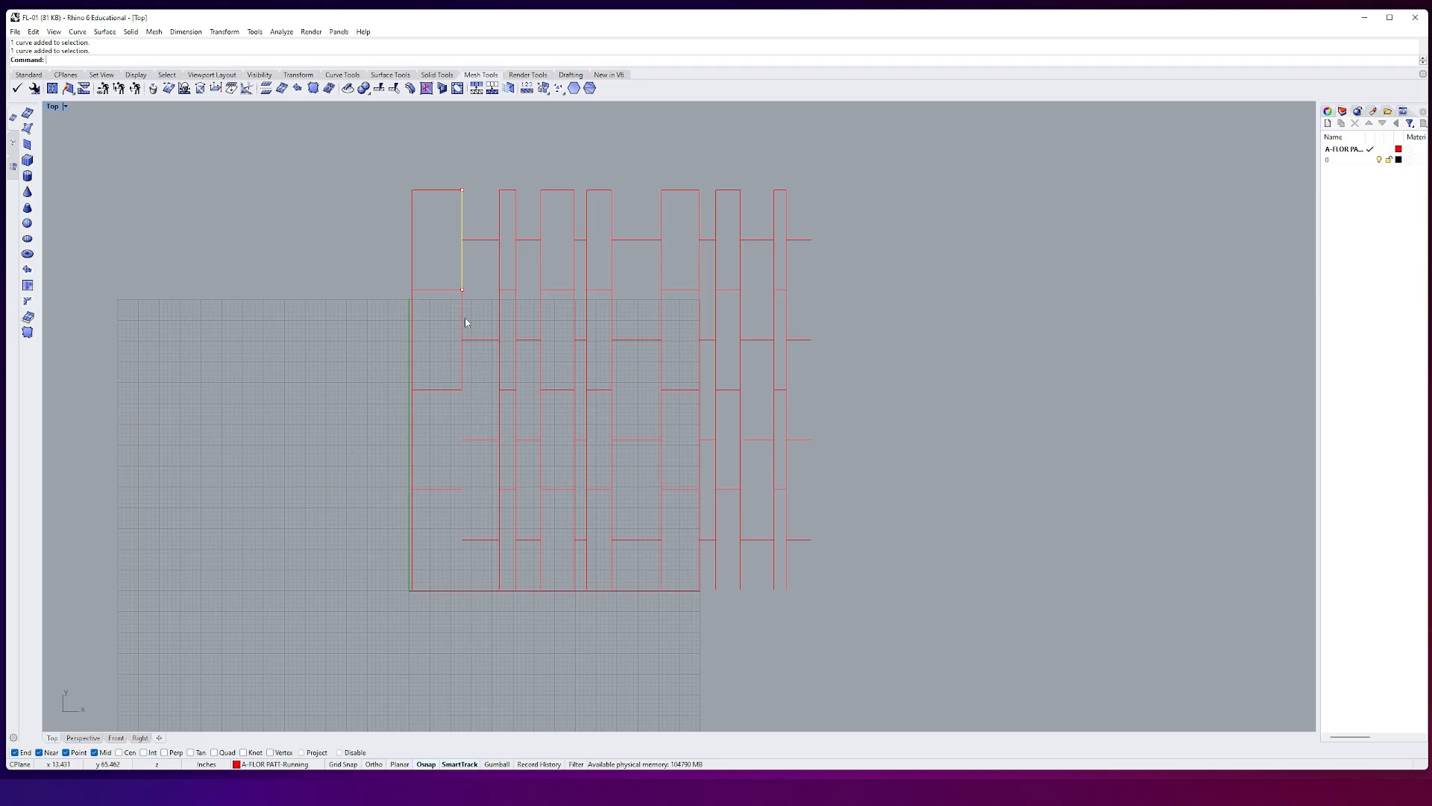
Step: Undo the segment lines and the deletion of the full-height line, and clear the selection
key("ctrl+z")
key("ctrl+z")
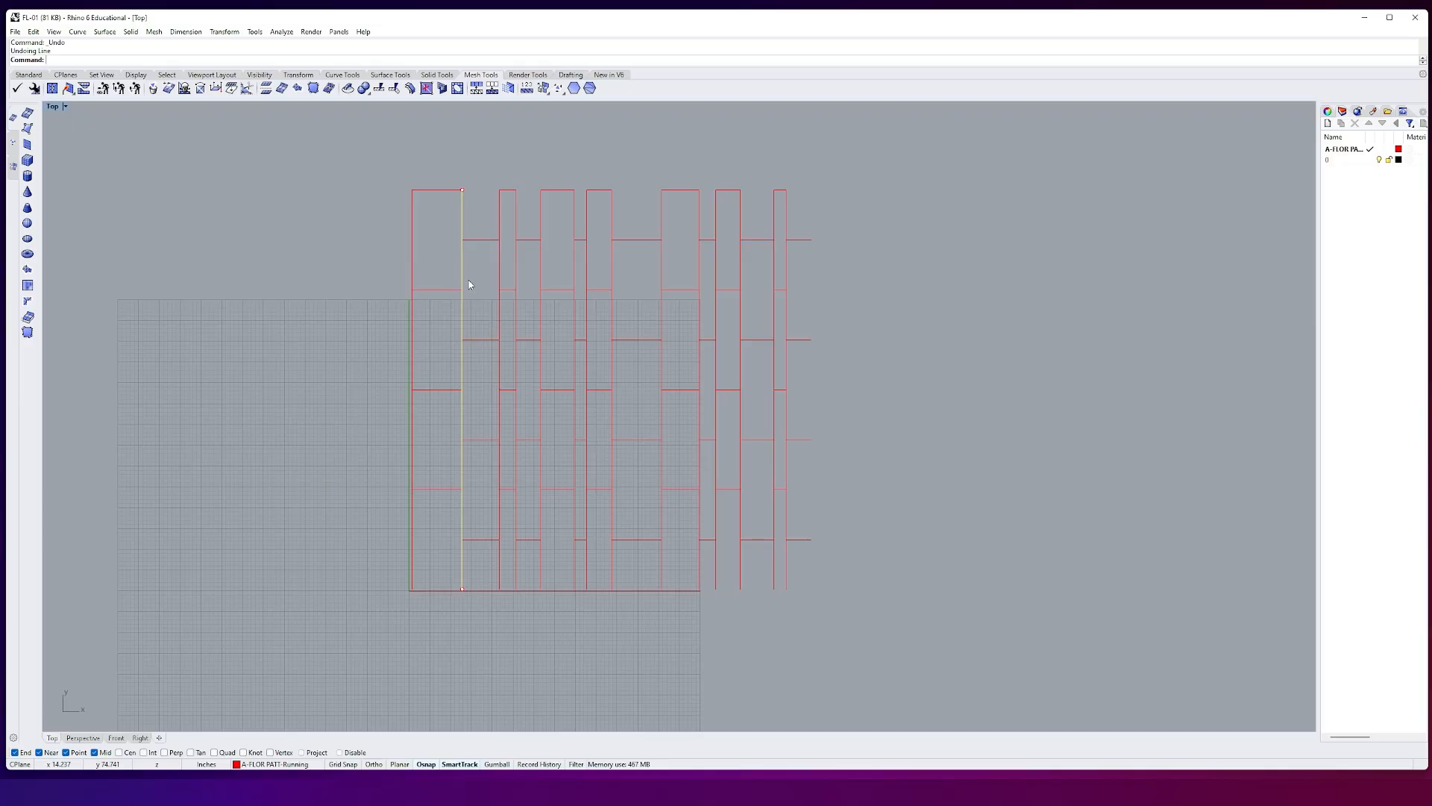
key("Escape")
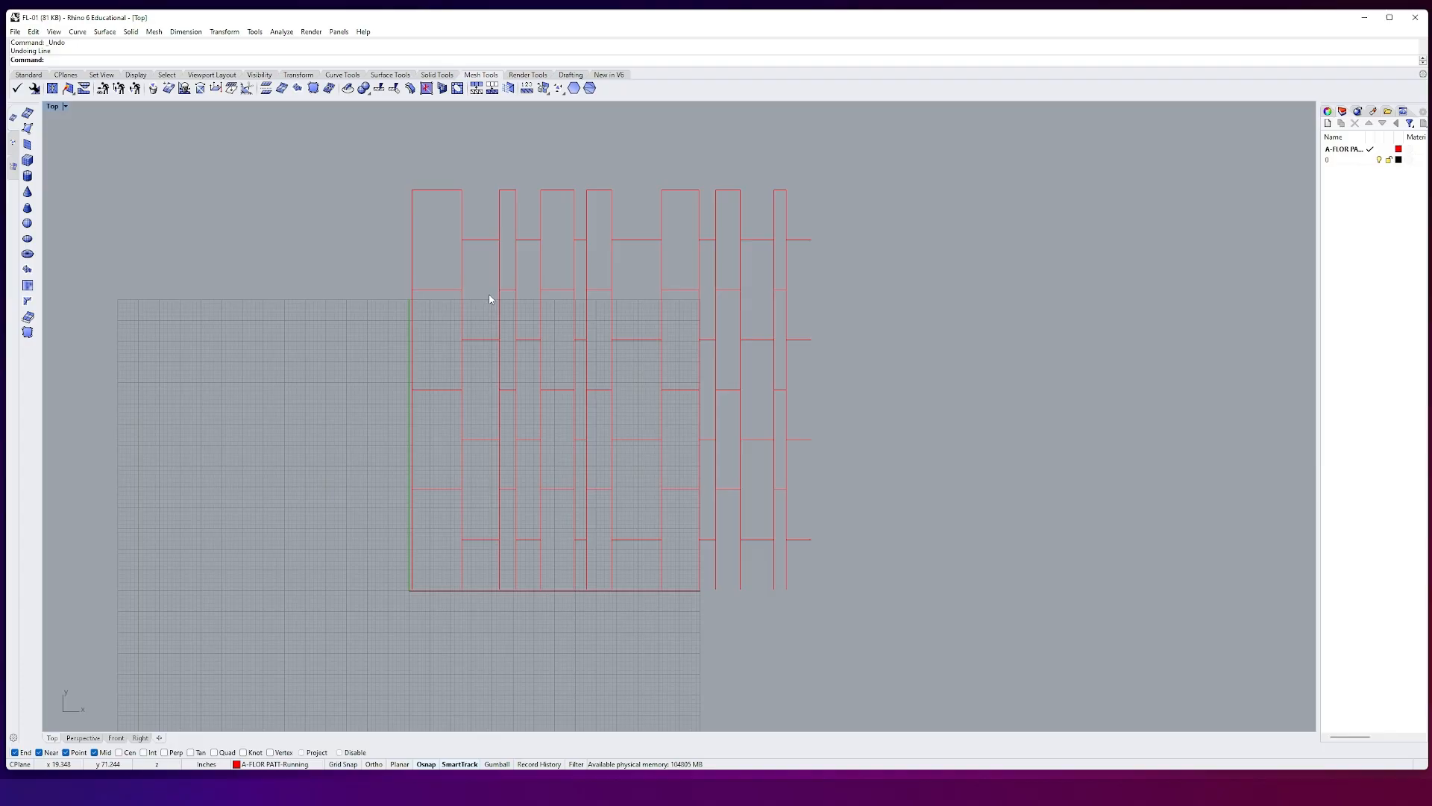
left_click(469, 249)
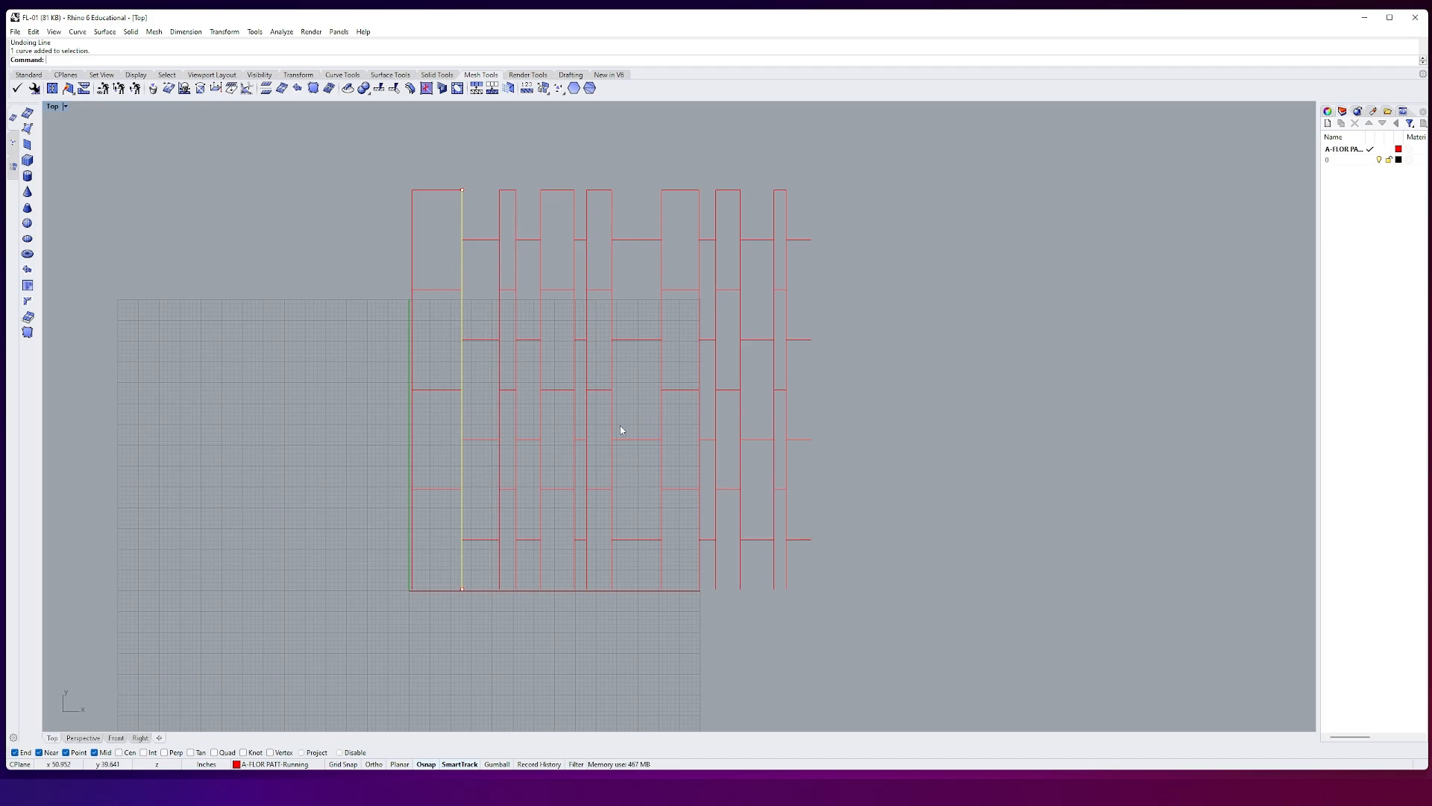
key("Escape")
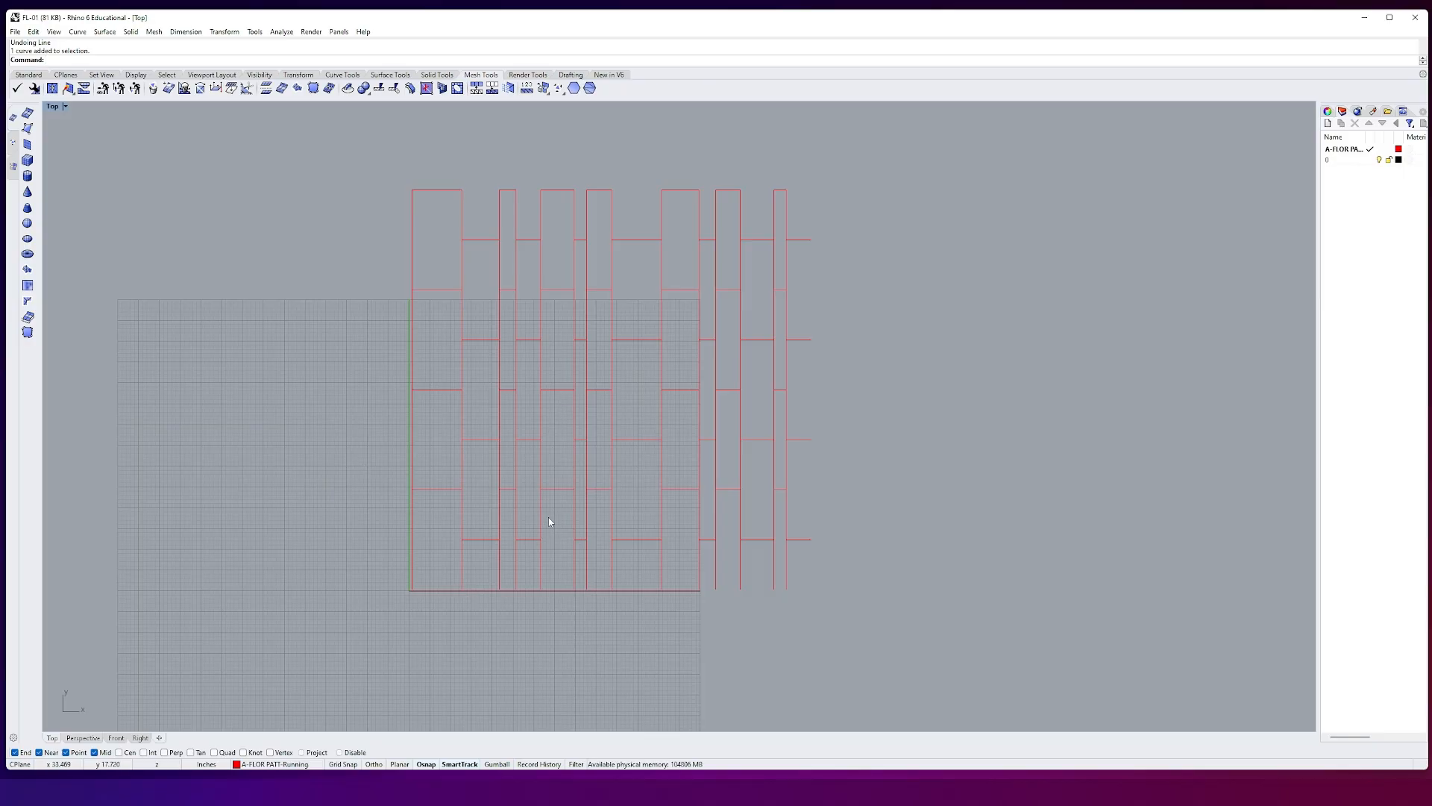
Step: Place a reference point at the pattern's open lower-right corner, level with the lower ends of the vertical lines
type("lin")
key("Escape")
type("point")
key("Return")
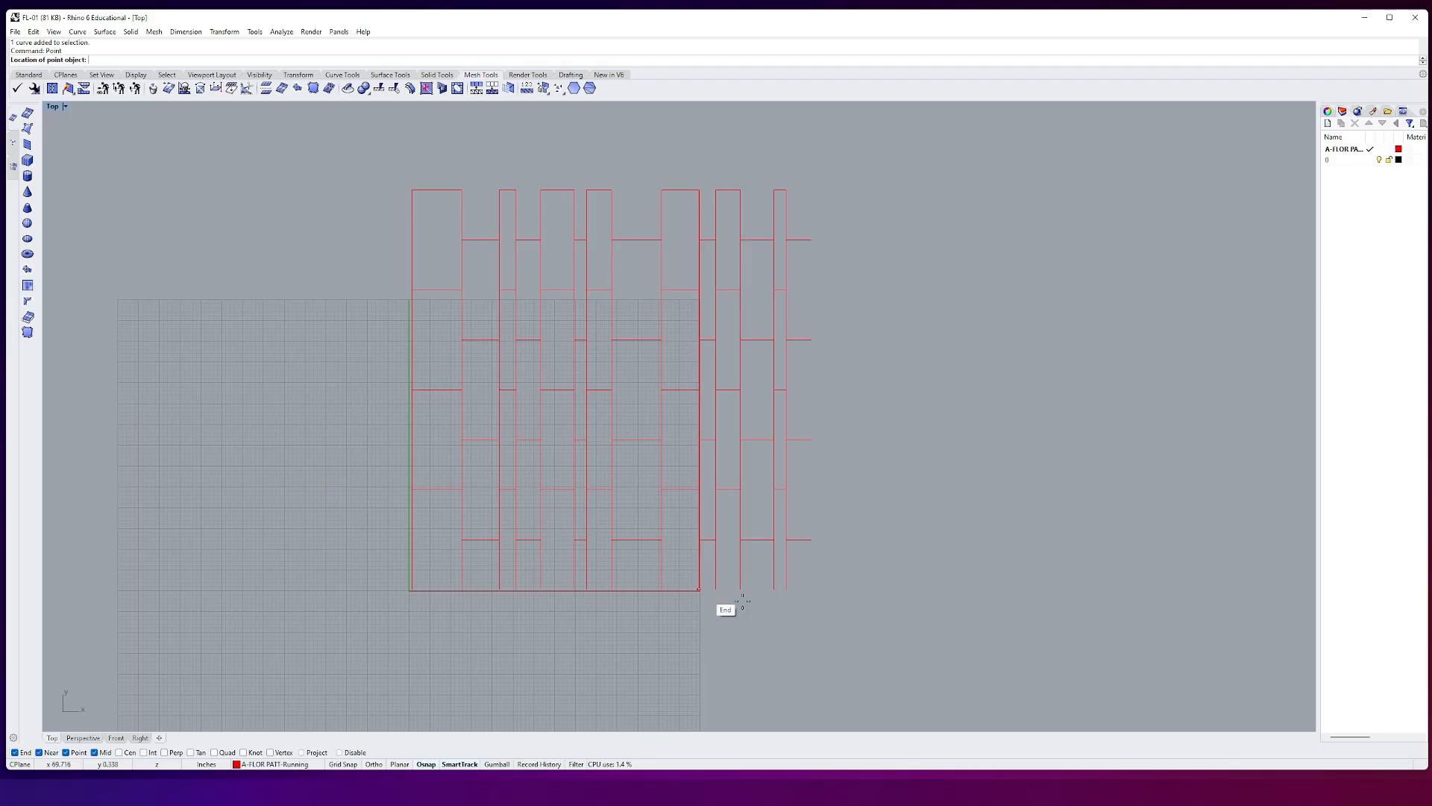
left_click(812, 590)
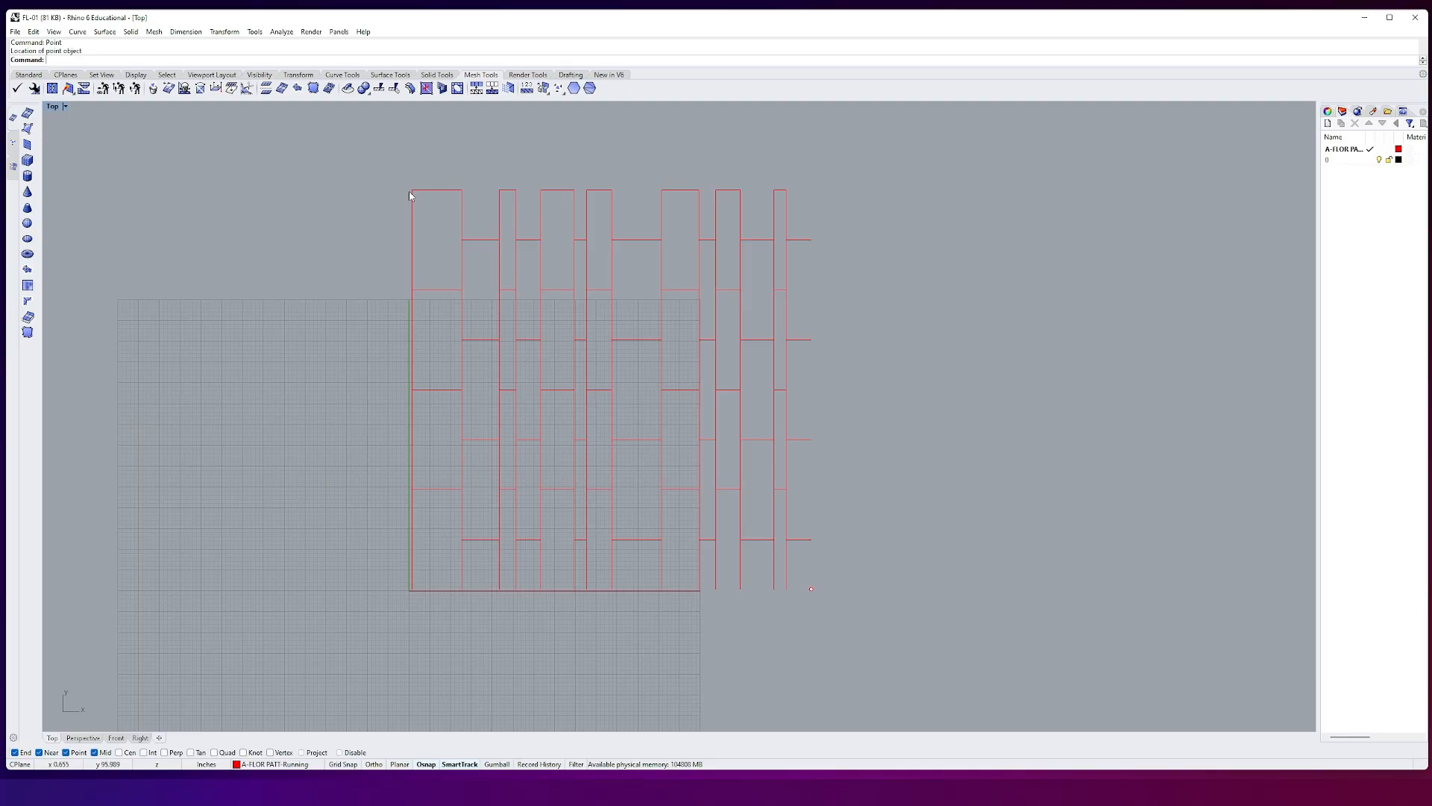
Step: Measure the pattern's height along its left edge and its width from the lower-left corner to the reference point
type("Distance")
key("Return")
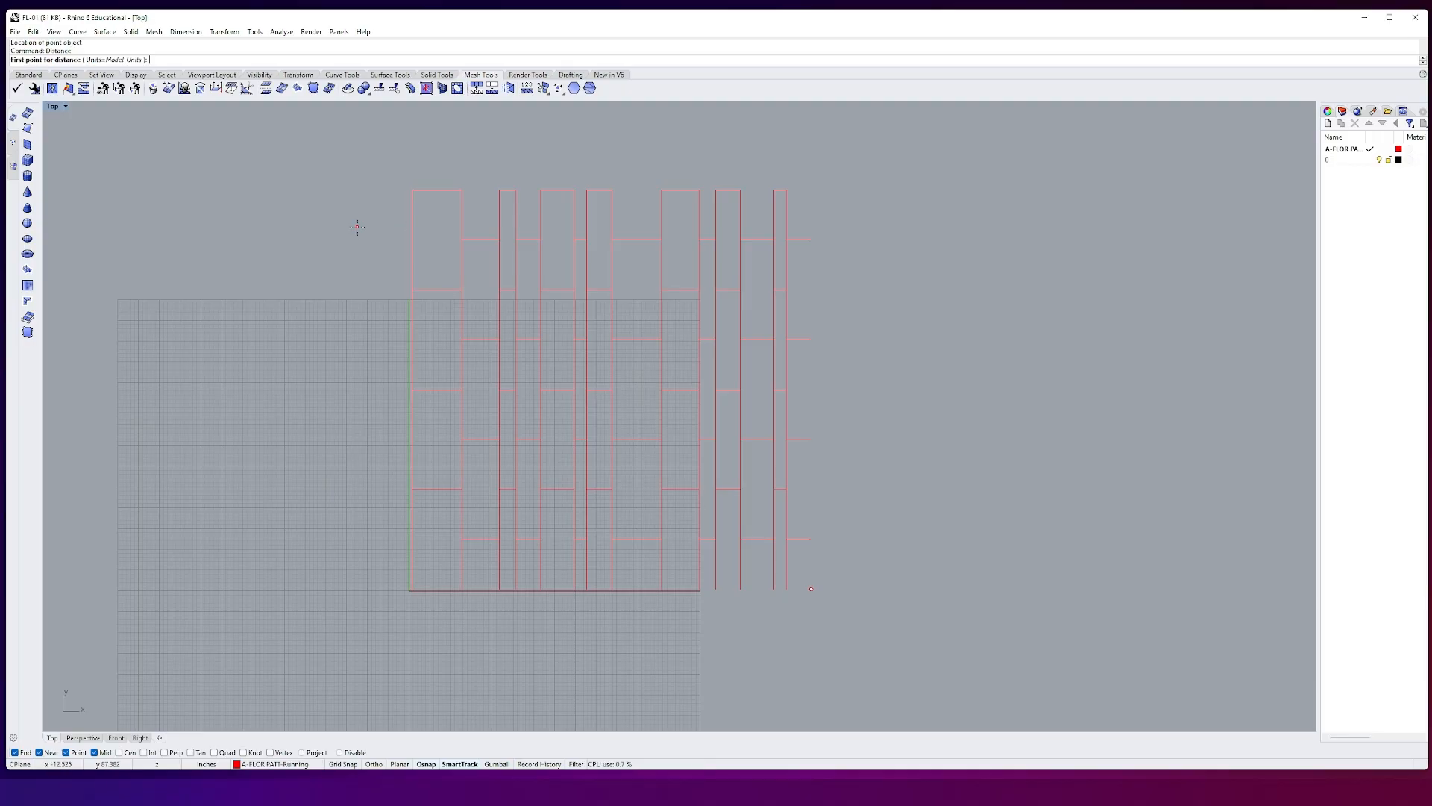
left_click(413, 190)
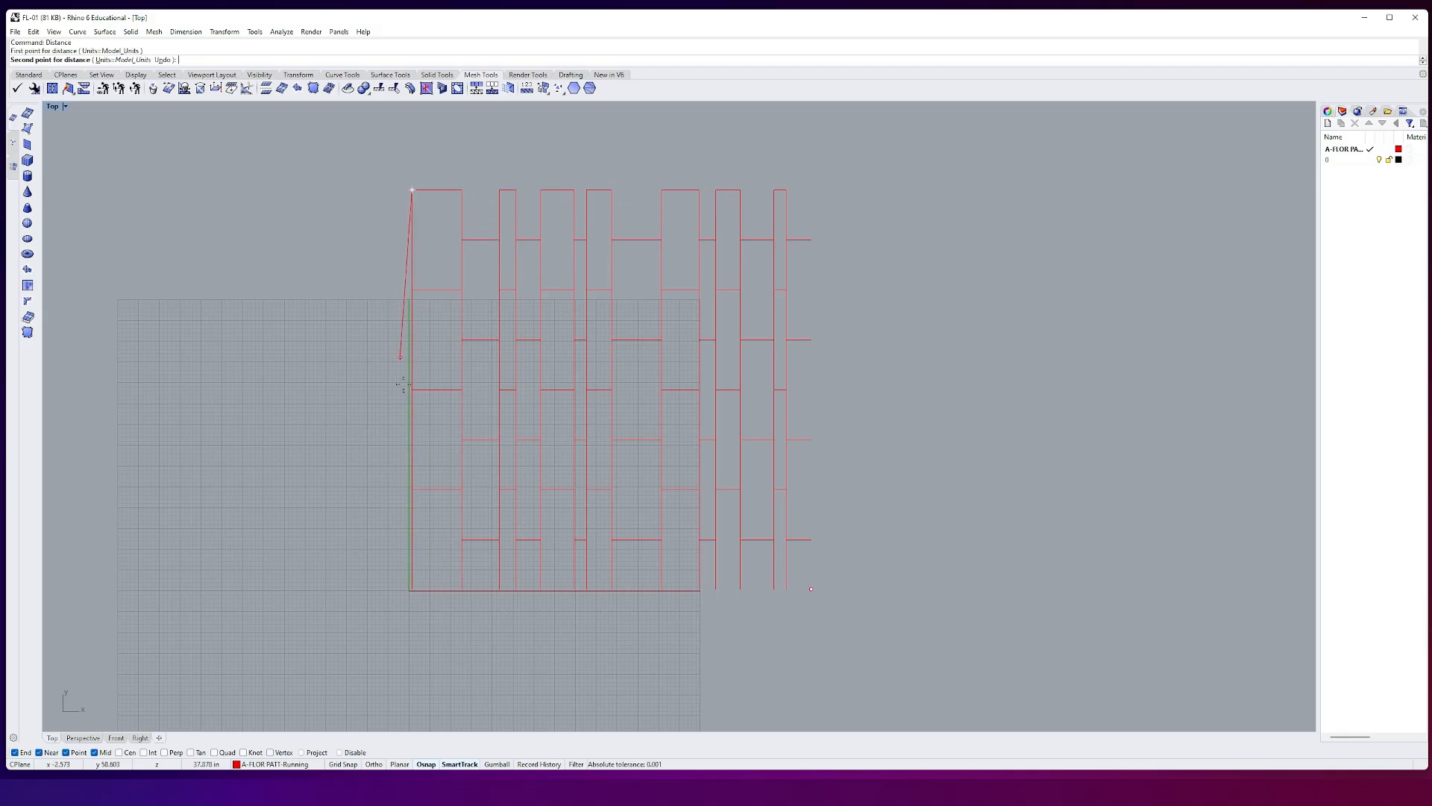
left_click(412, 590)
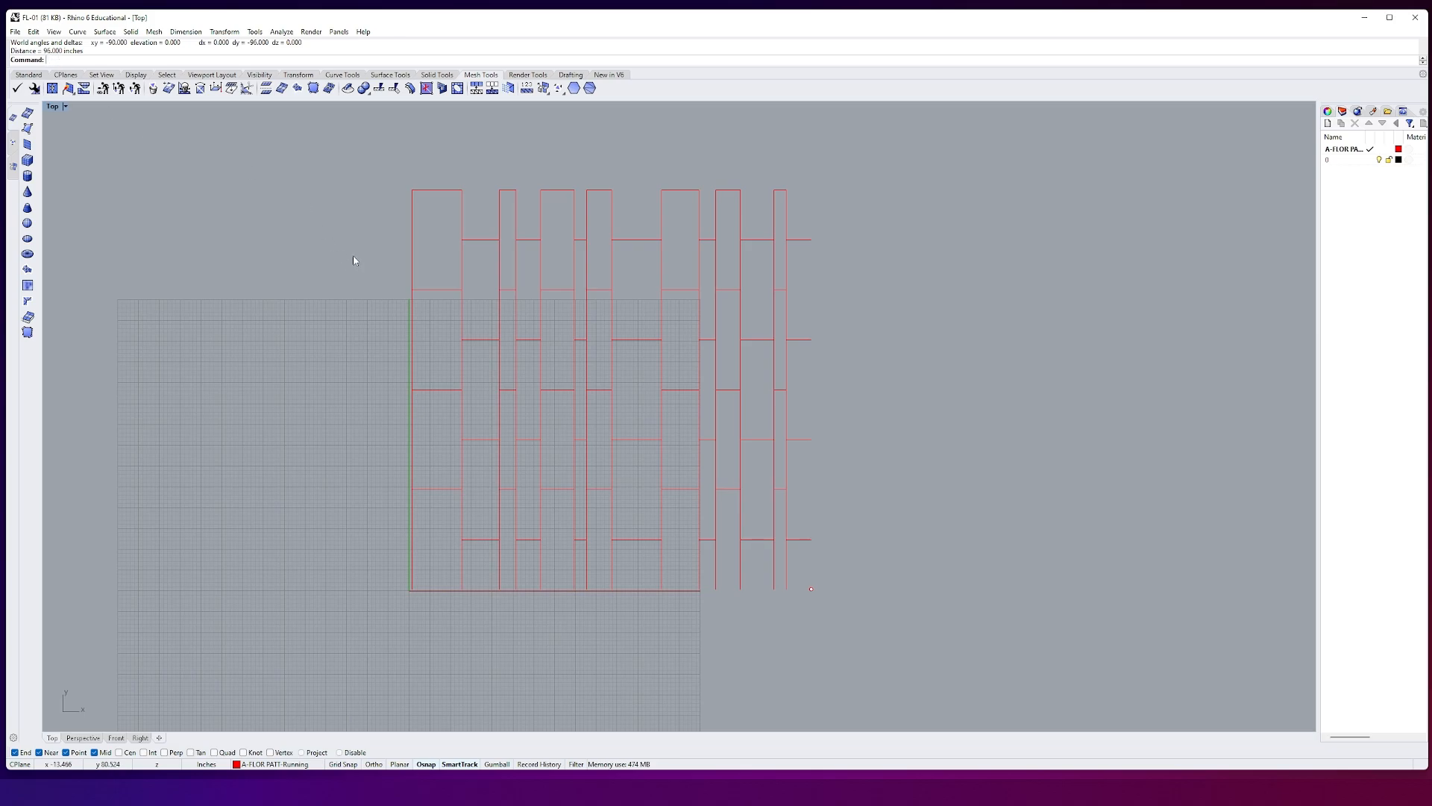
type("Distance")
key("Return")
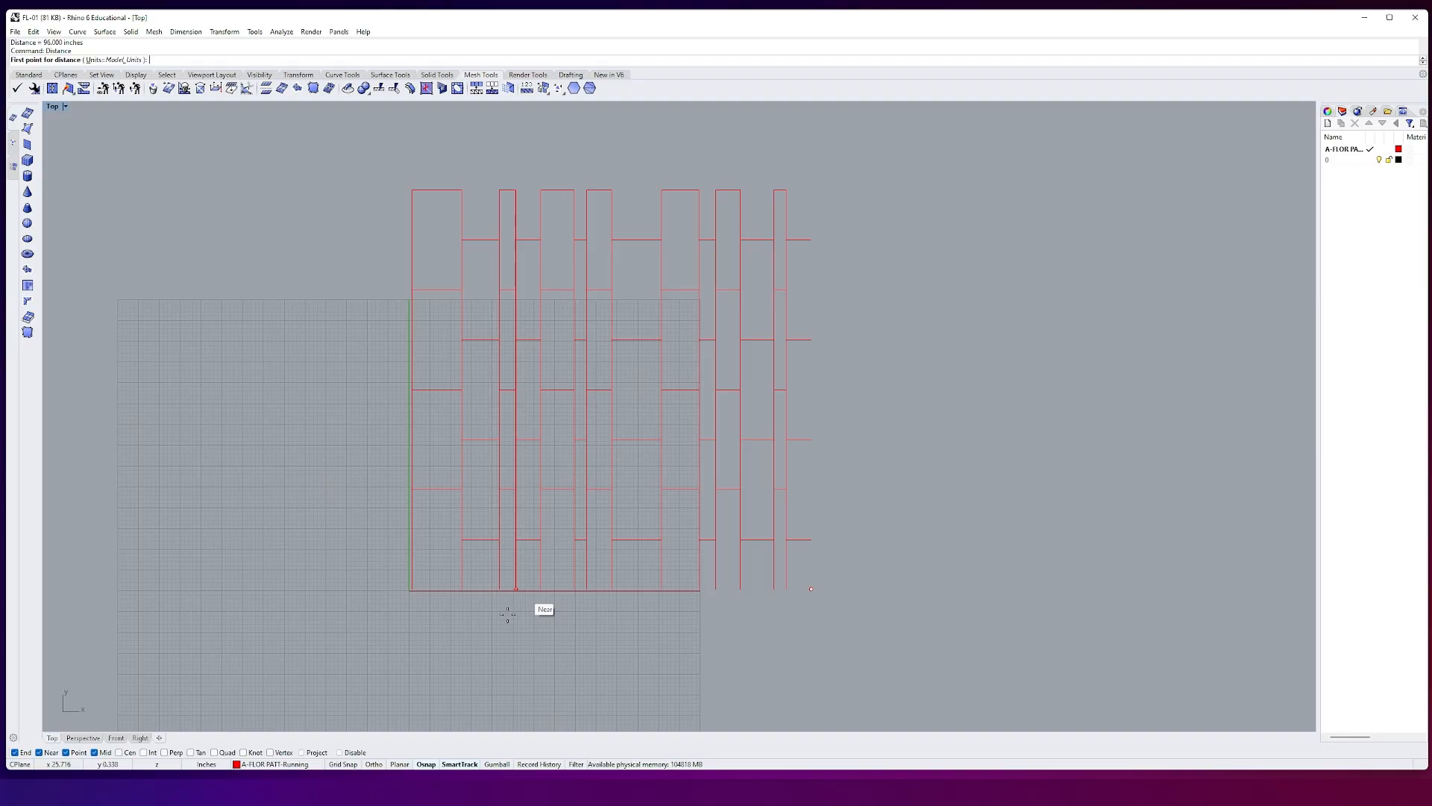
left_click(412, 590)
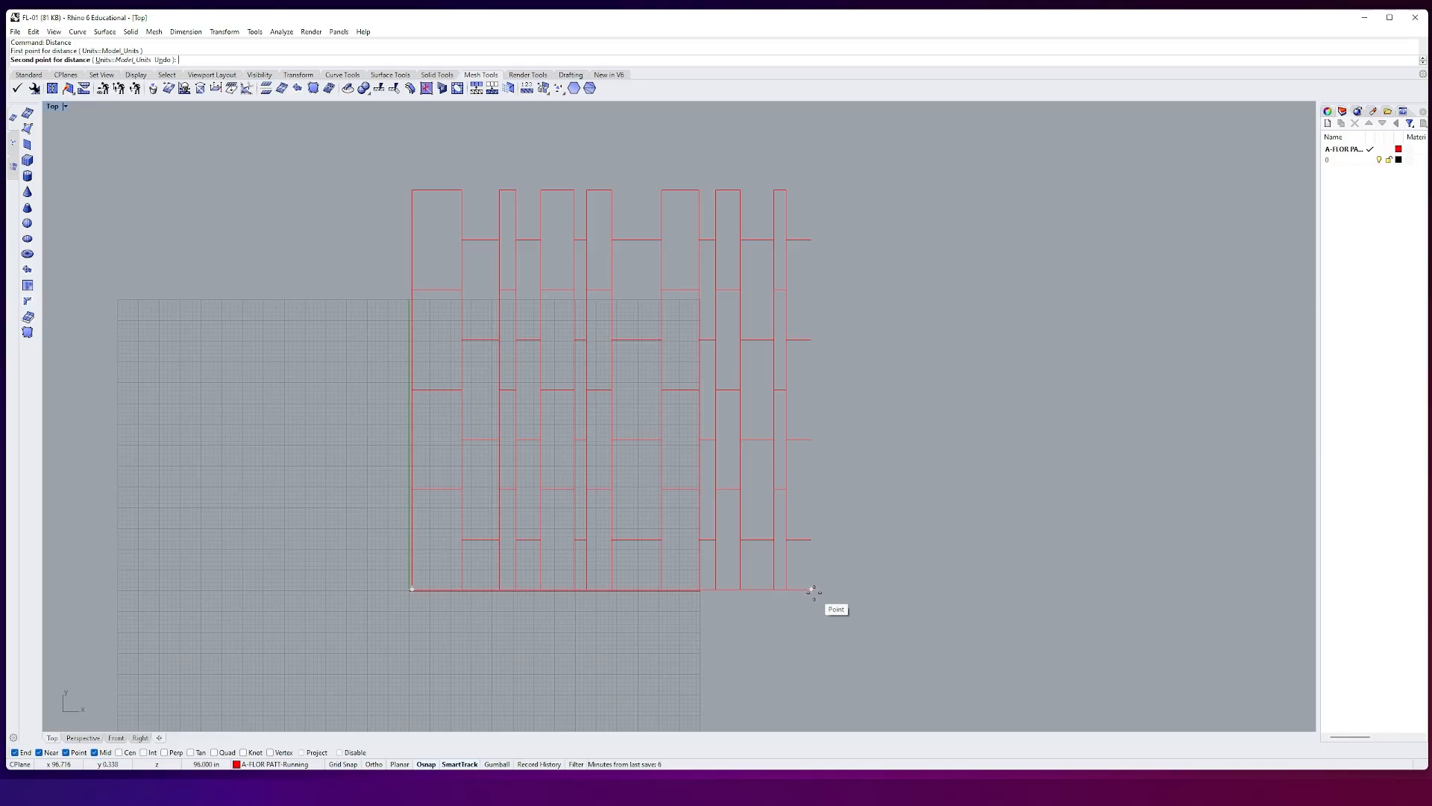
left_click(814, 591)
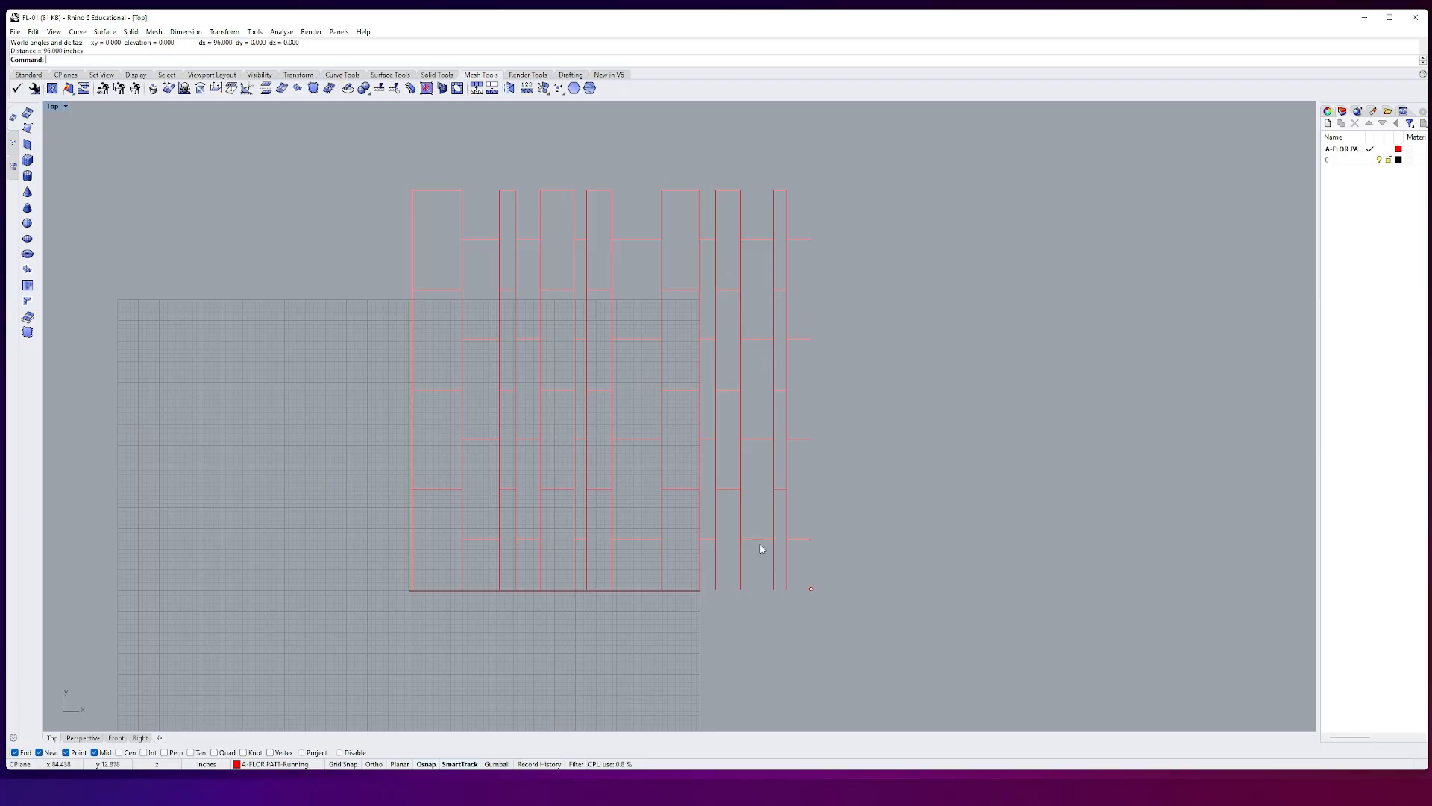
Step: Delete the reference point at the pattern's lower-right corner
left_click(811, 588)
key("Delete")
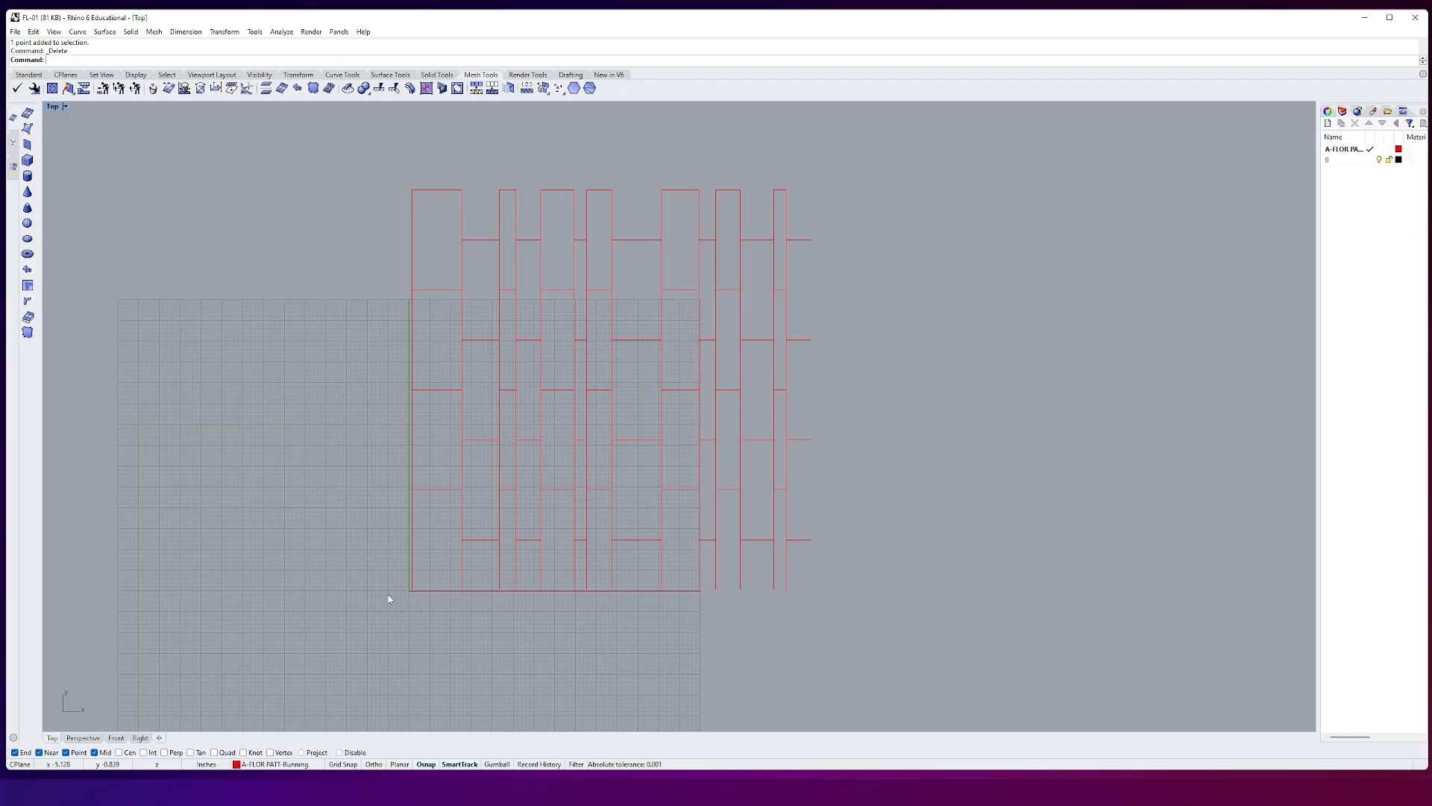
Step: Place a reference point at the pattern's open lower-right corner and delete the curves of its right-hand columns
left_click_drag(907, 655, 724, 159)
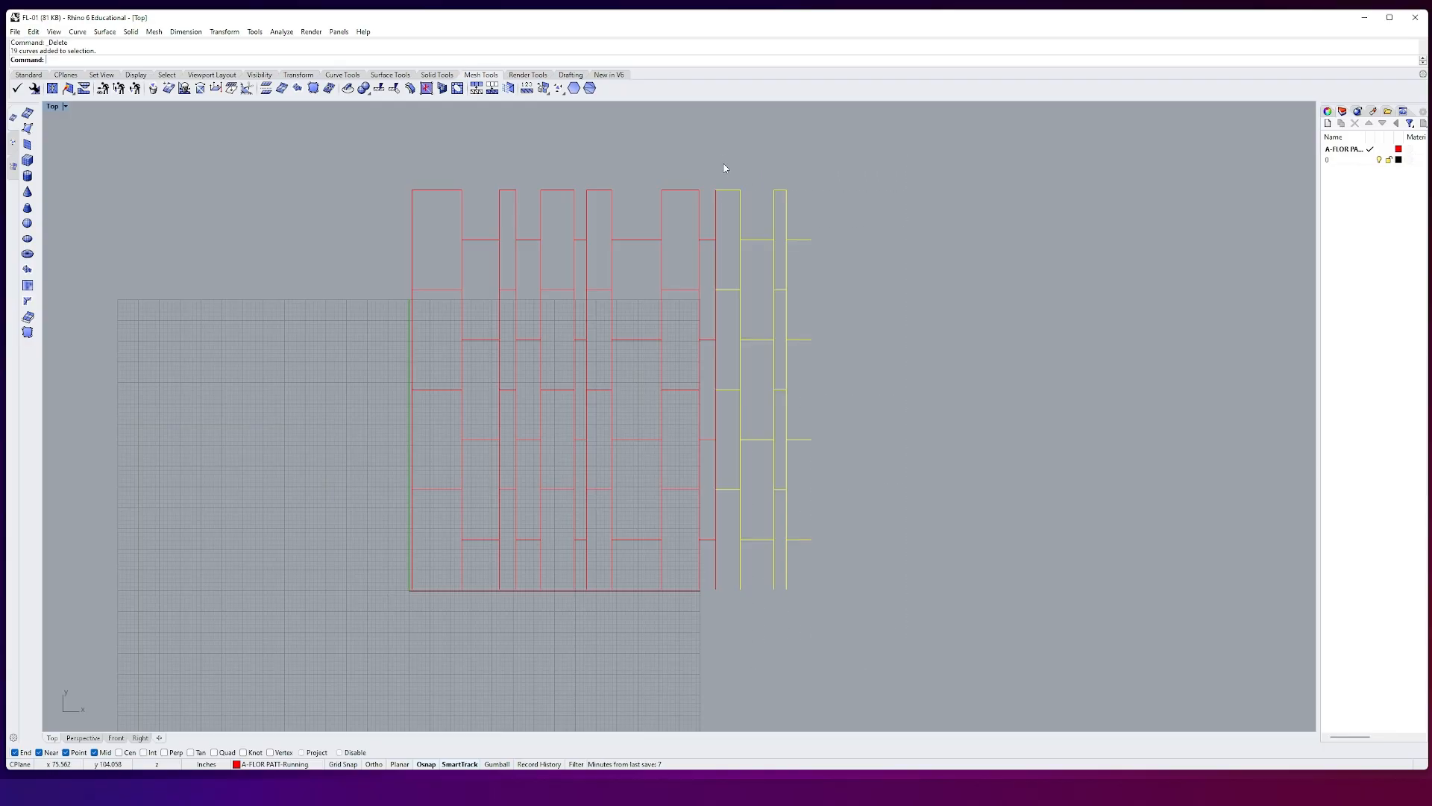
key("Escape")
type("point")
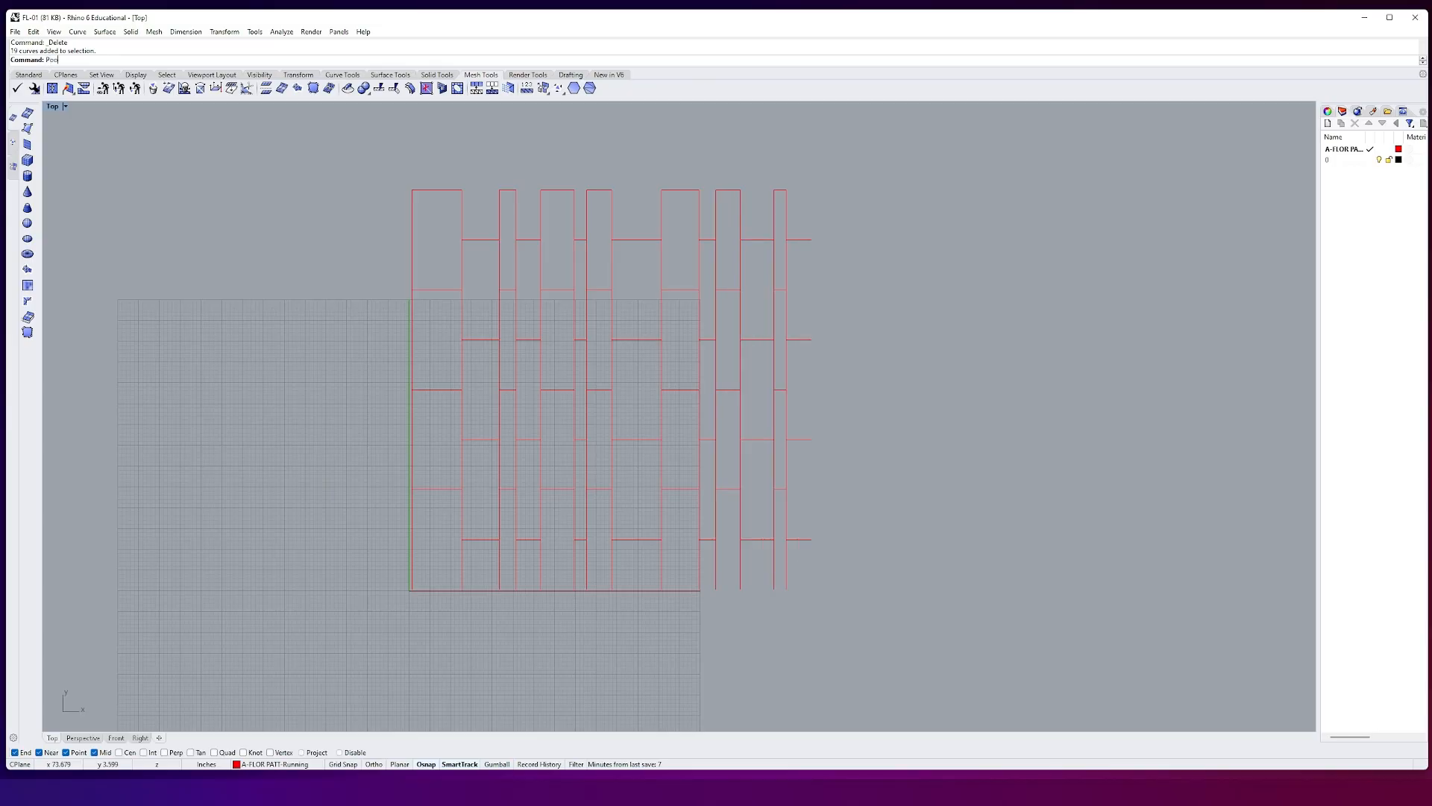
key("Return")
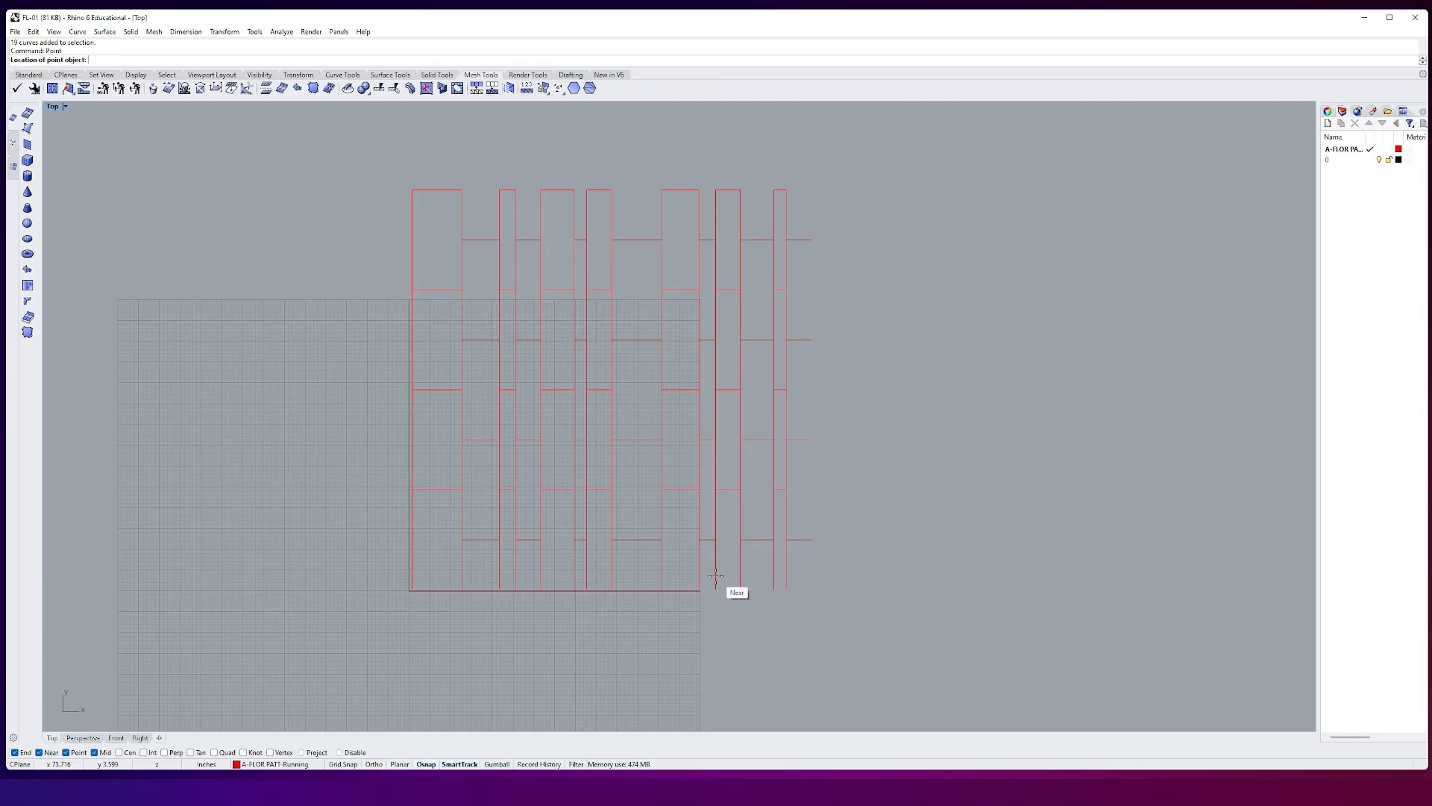
left_click(804, 593)
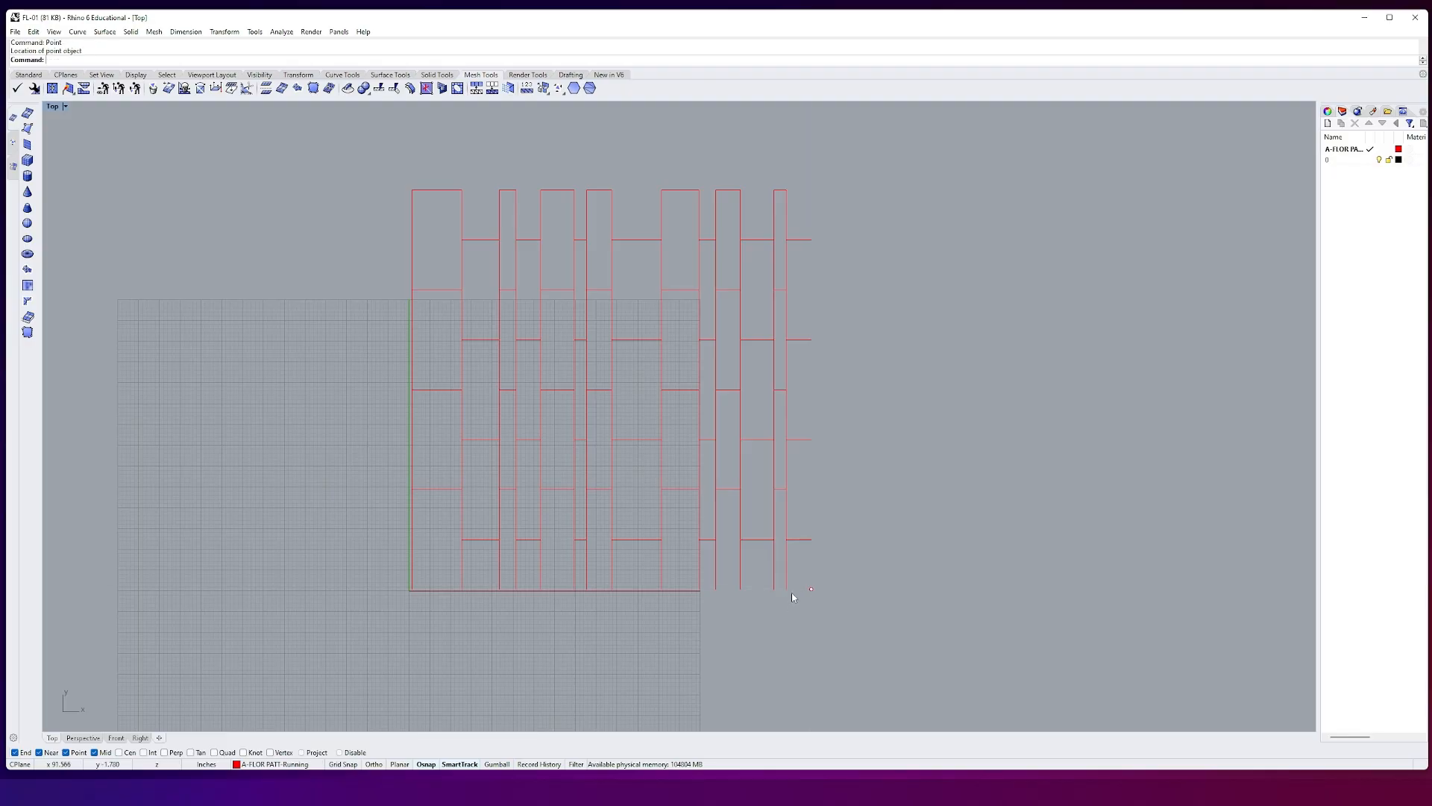
left_click_drag(795, 605, 677, 151)
key("Delete")
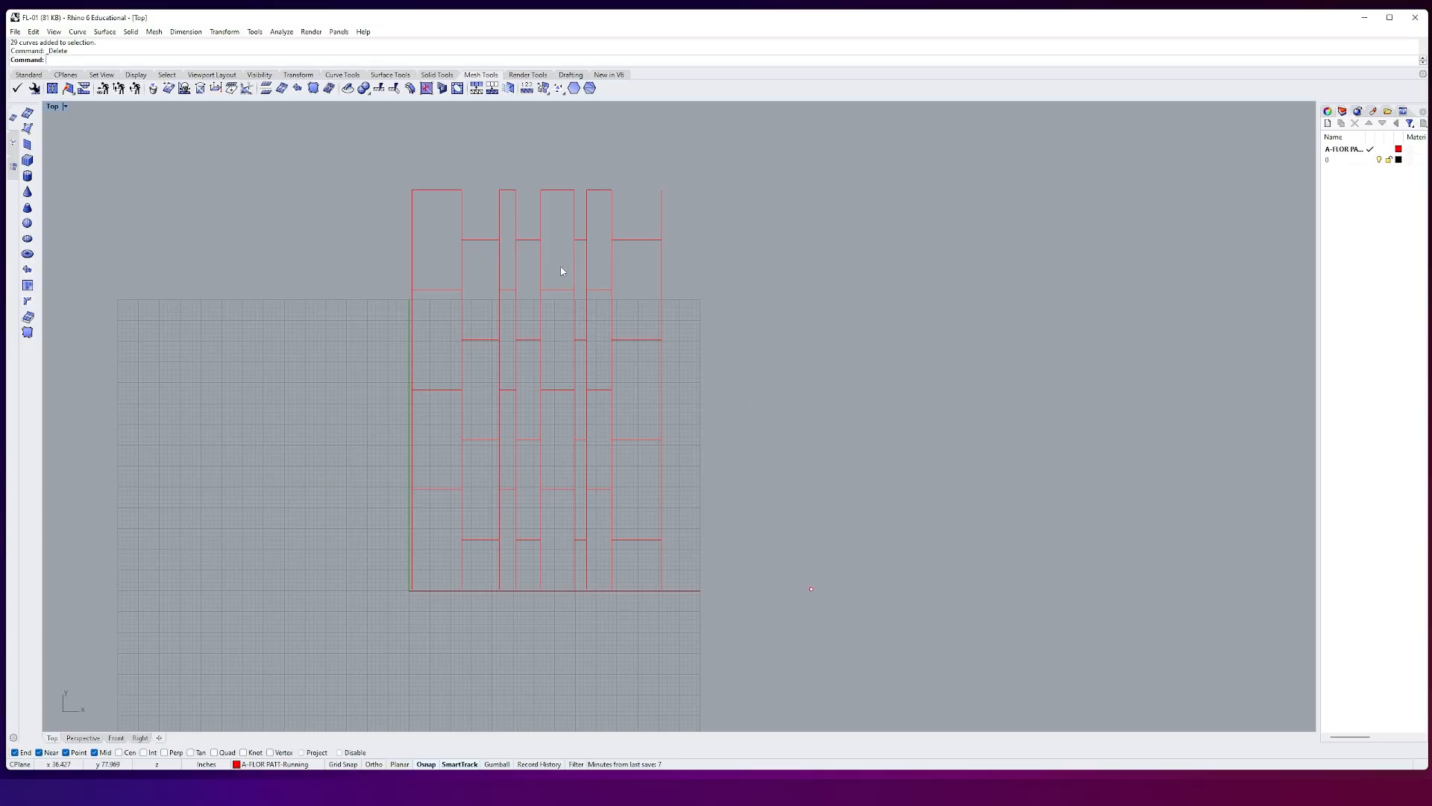
Step: Select the remaining pattern curves and try to scale them uniformly from the lower-left corner
left_click_drag(385, 638, 691, 129)
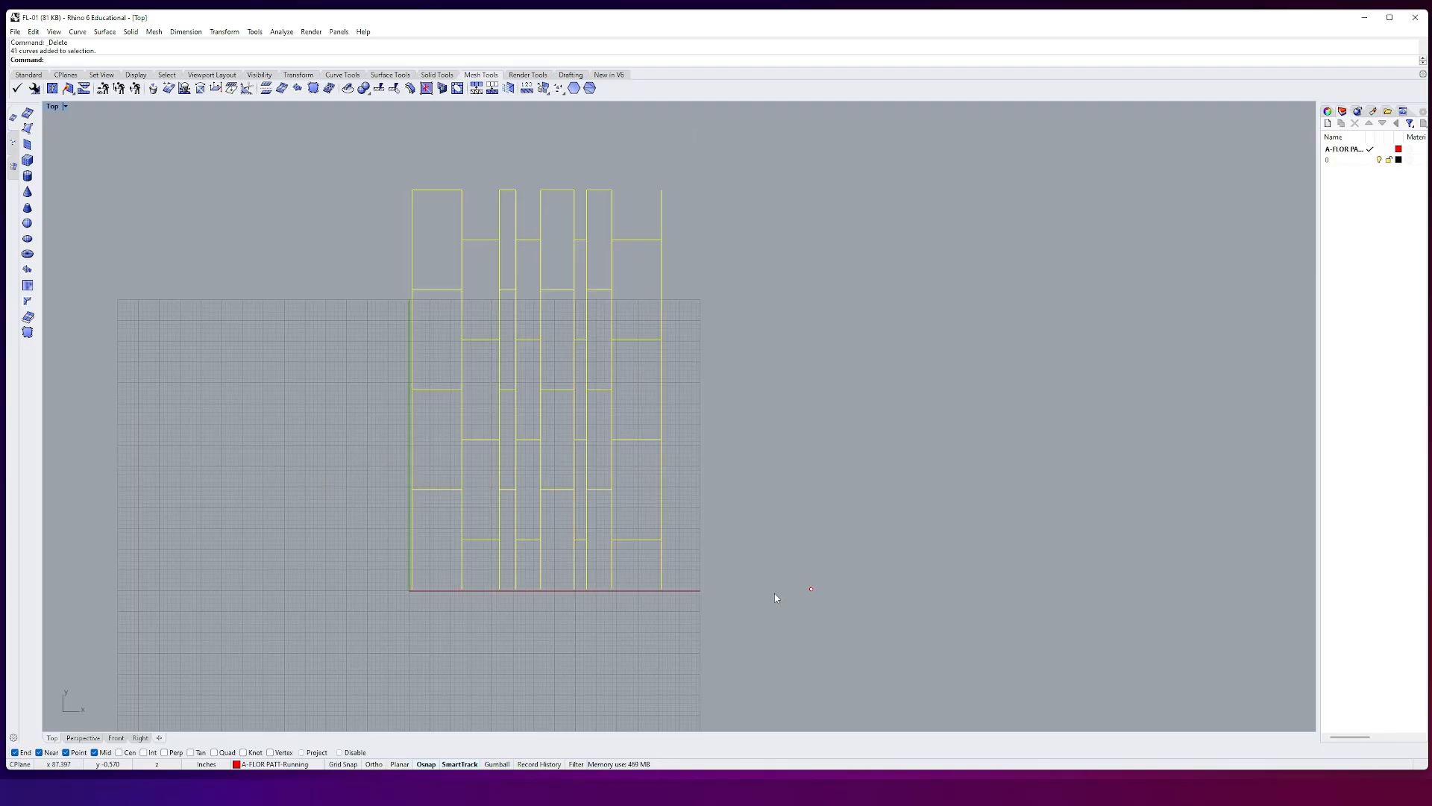
type("scale")
key("Return")
left_click(414, 590)
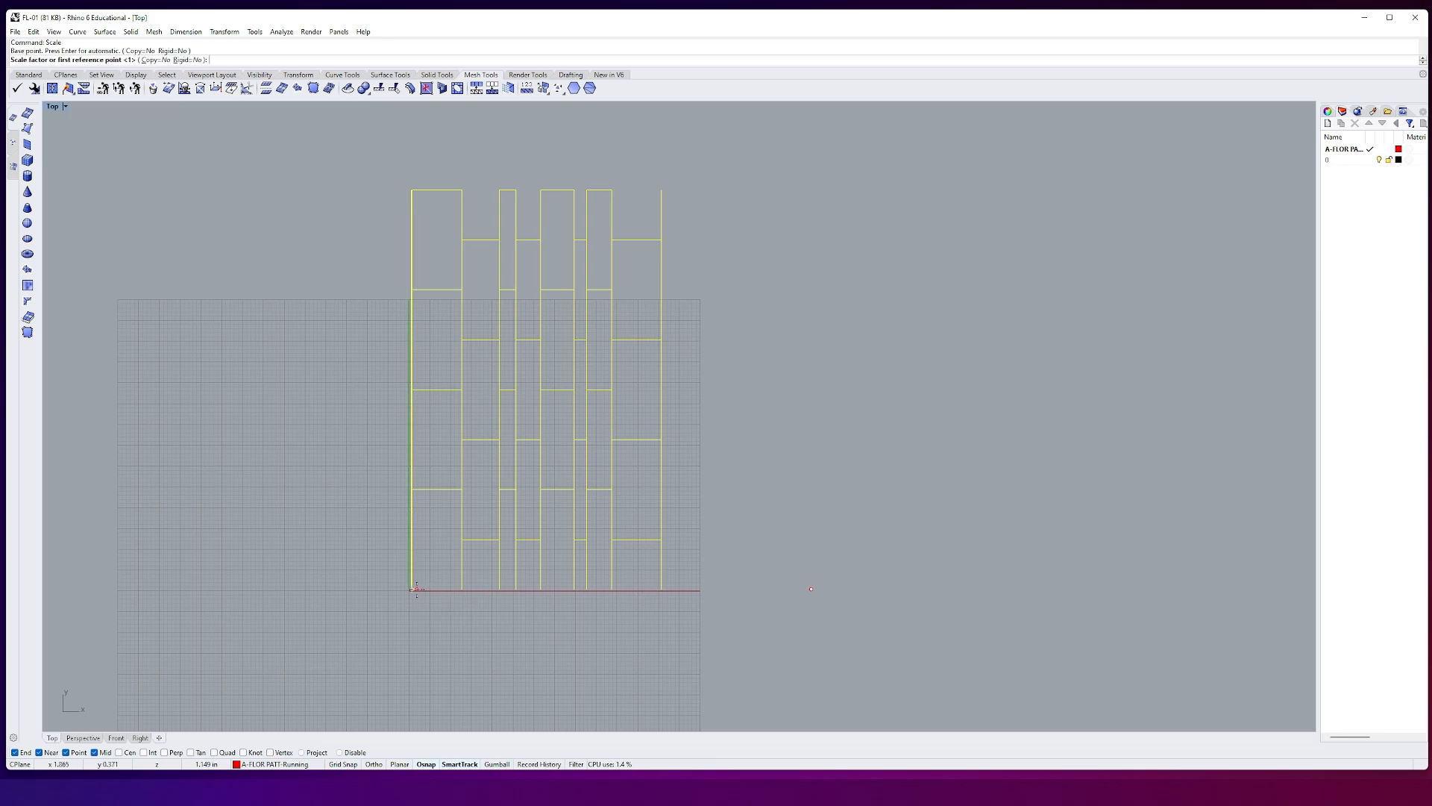
left_click(662, 590)
left_click(735, 591)
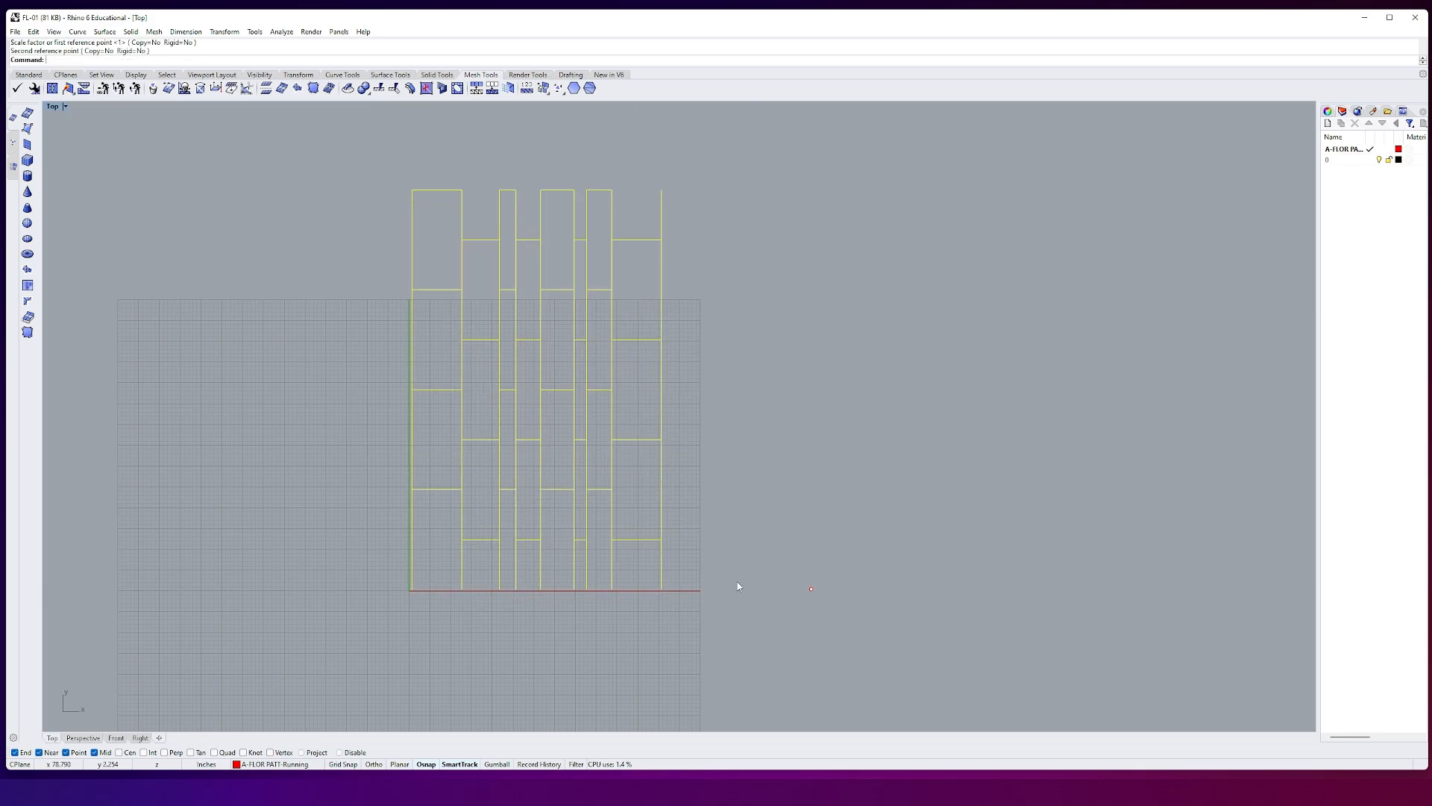
key("Return")
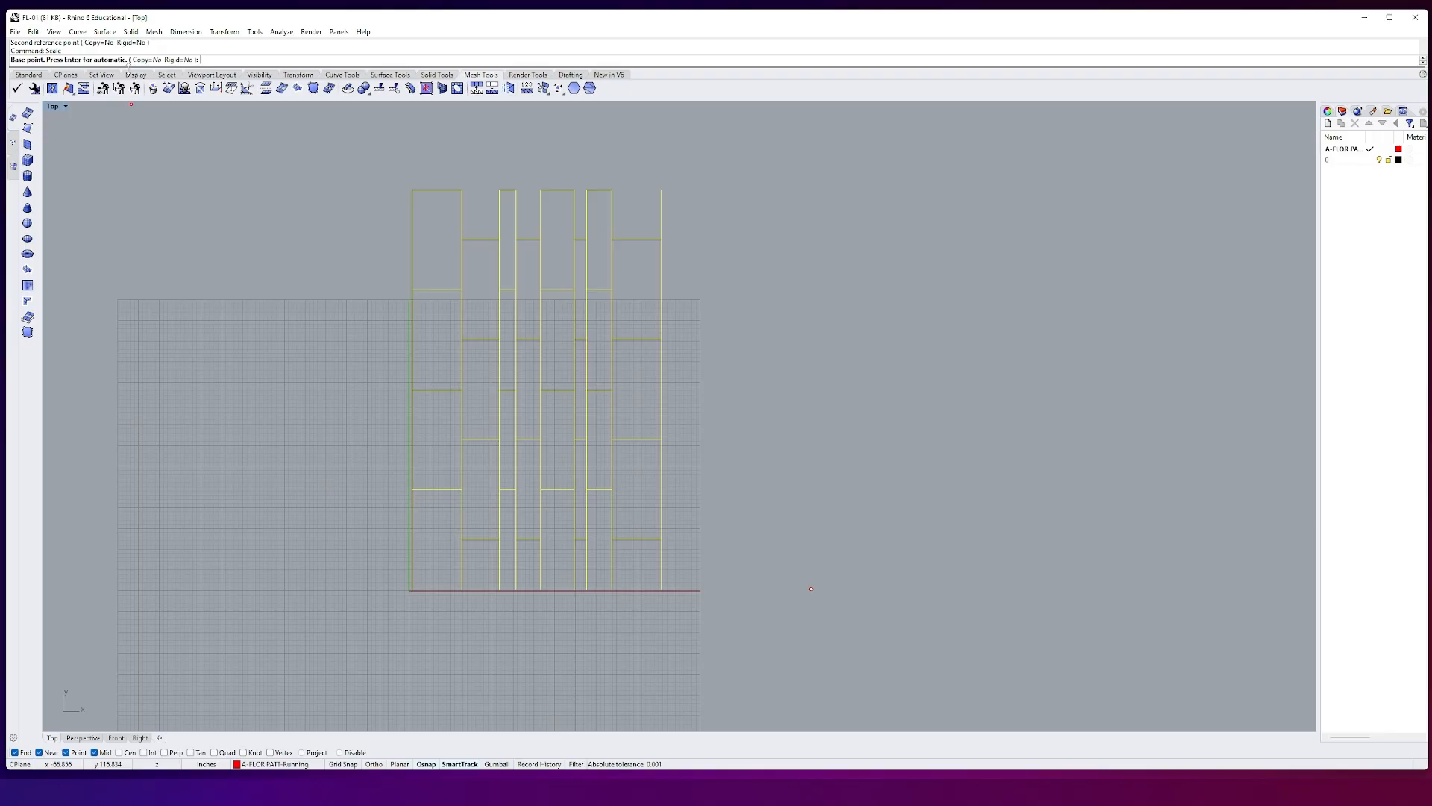
key("Escape")
Step: Stretch the selected curves horizontally with Scale1D from the lower-left corner so the right edge reaches the reference point
type("Scale1D")
key("Return")
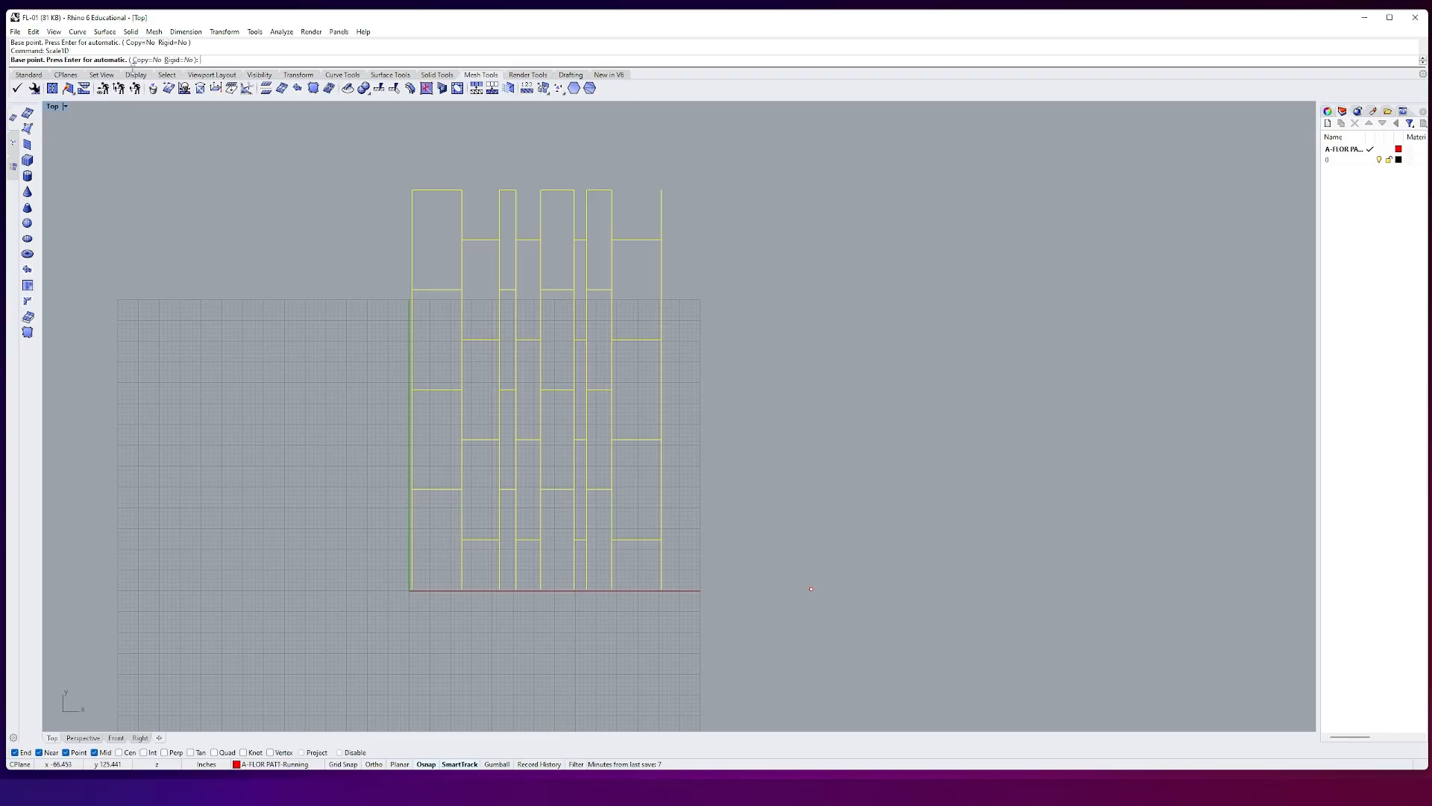
left_click(412, 590)
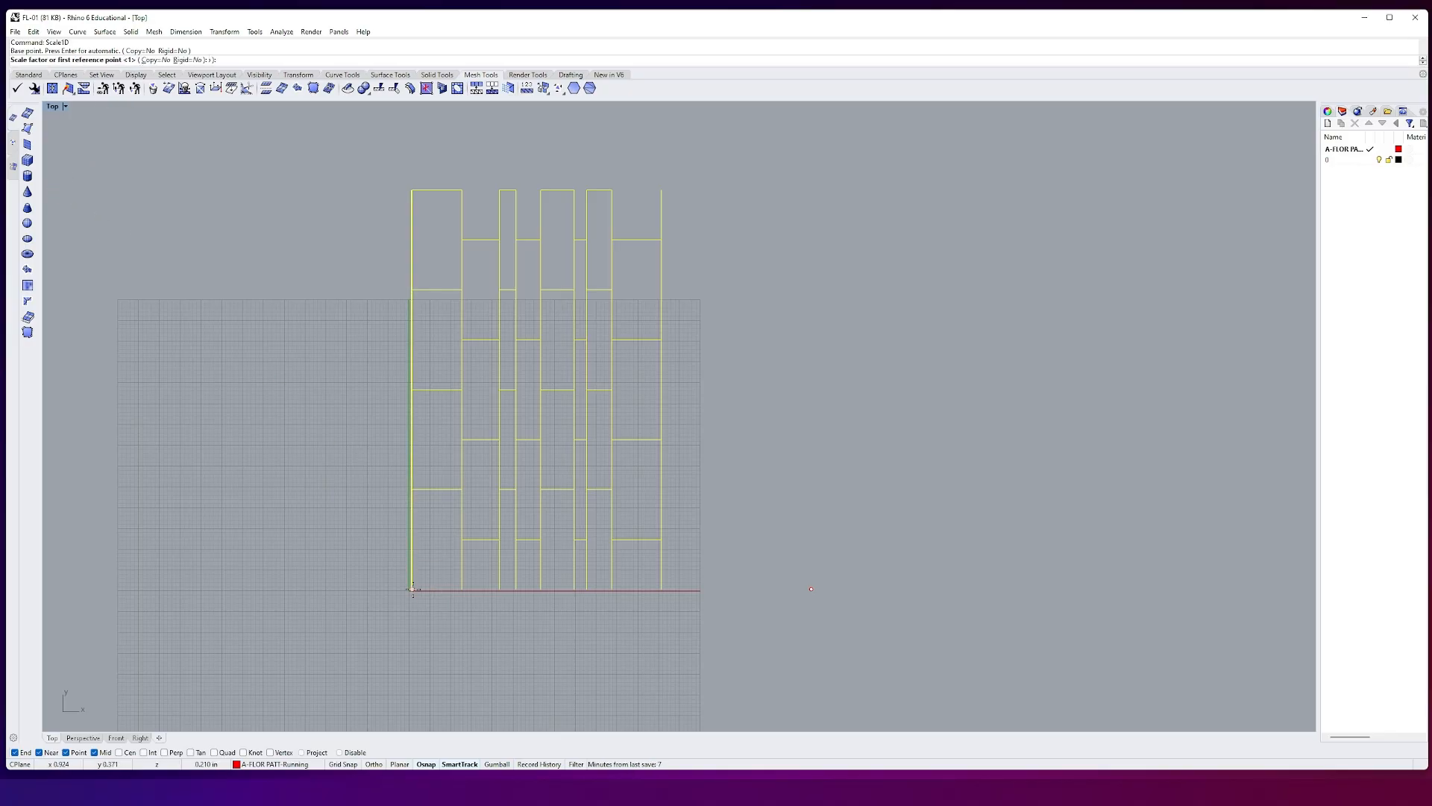
left_click(662, 589)
left_click(811, 589)
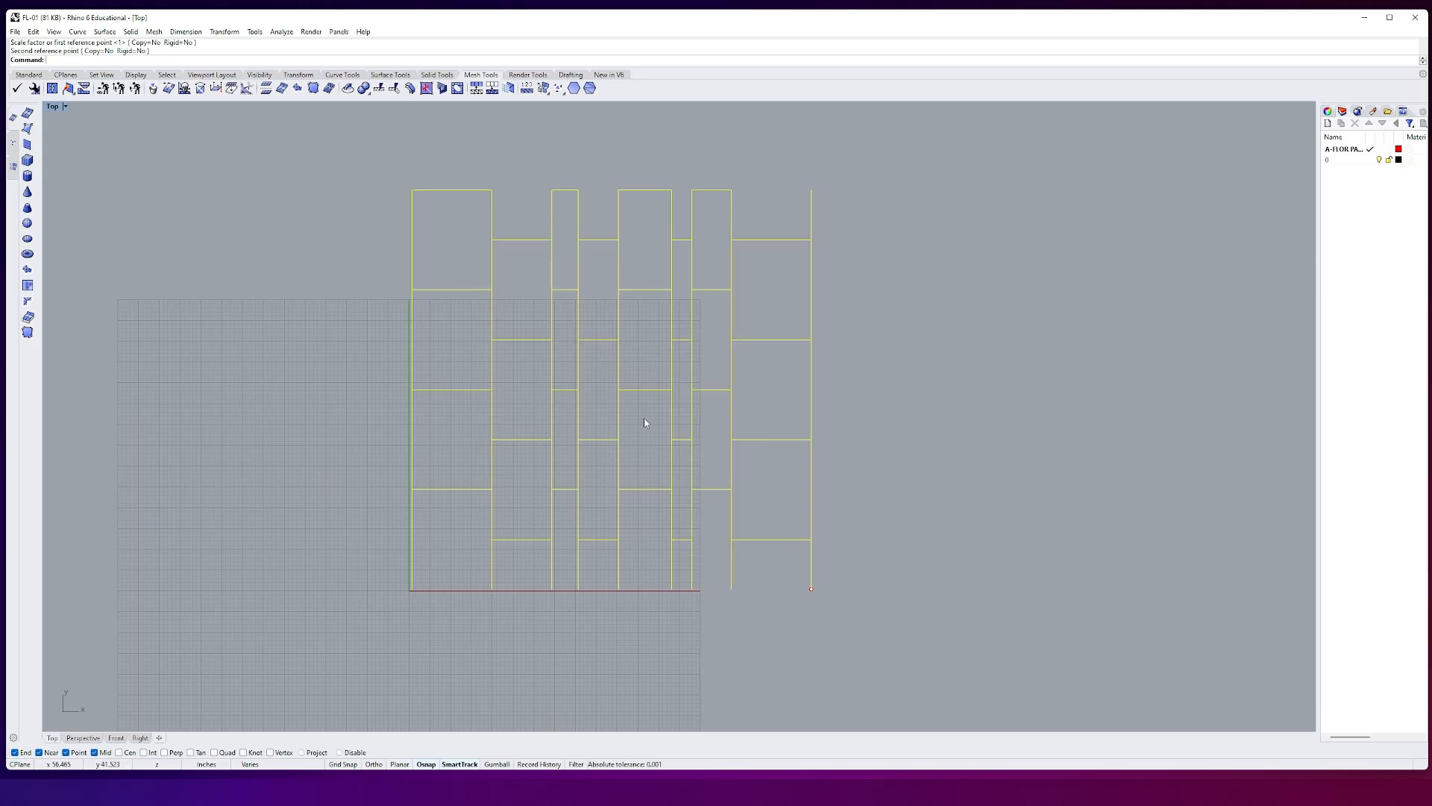
Step: Undo the horizontal stretch and the curve deletion, and delete the reference point at the lower-right corner
key("ctrl+z")
key("ctrl+z")
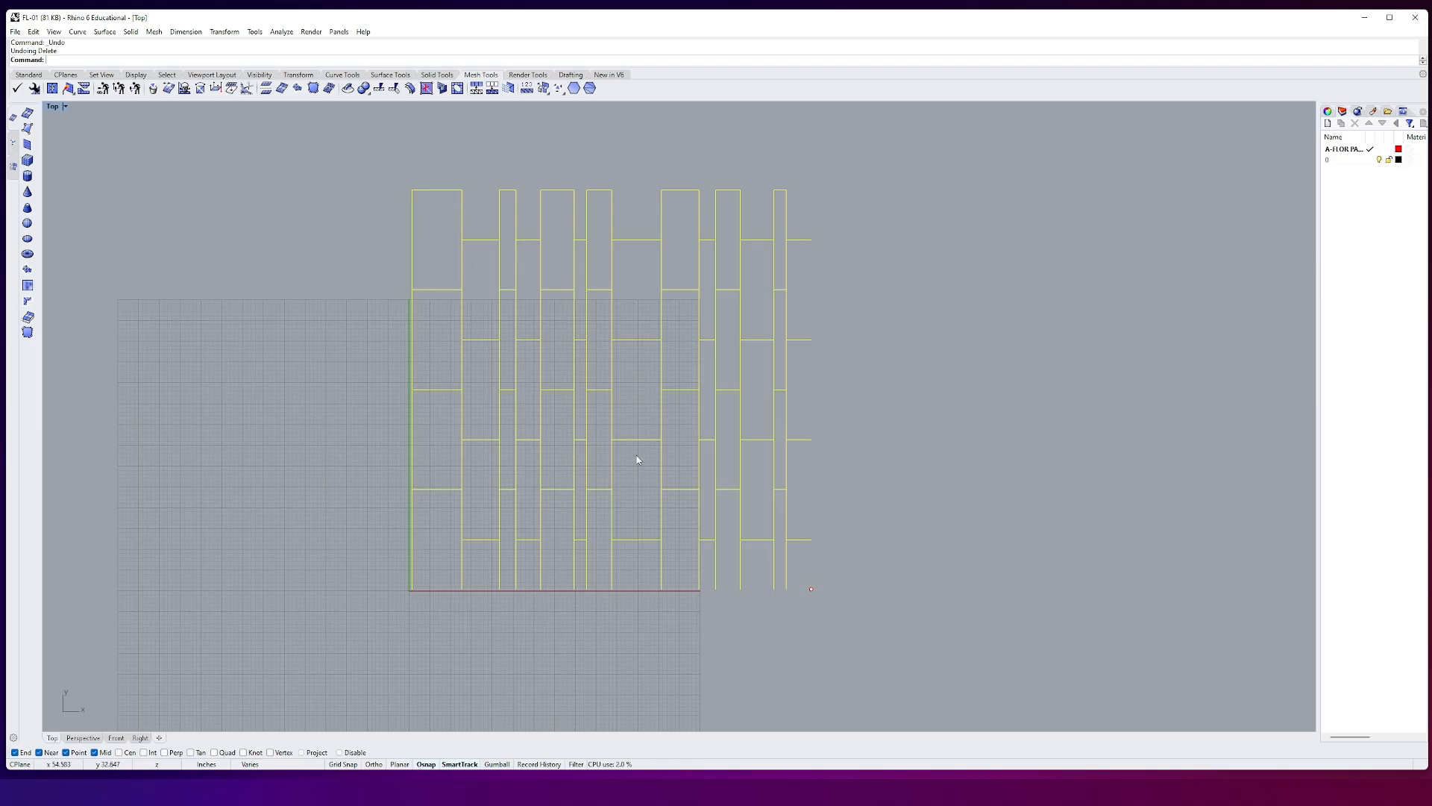
left_click(807, 594)
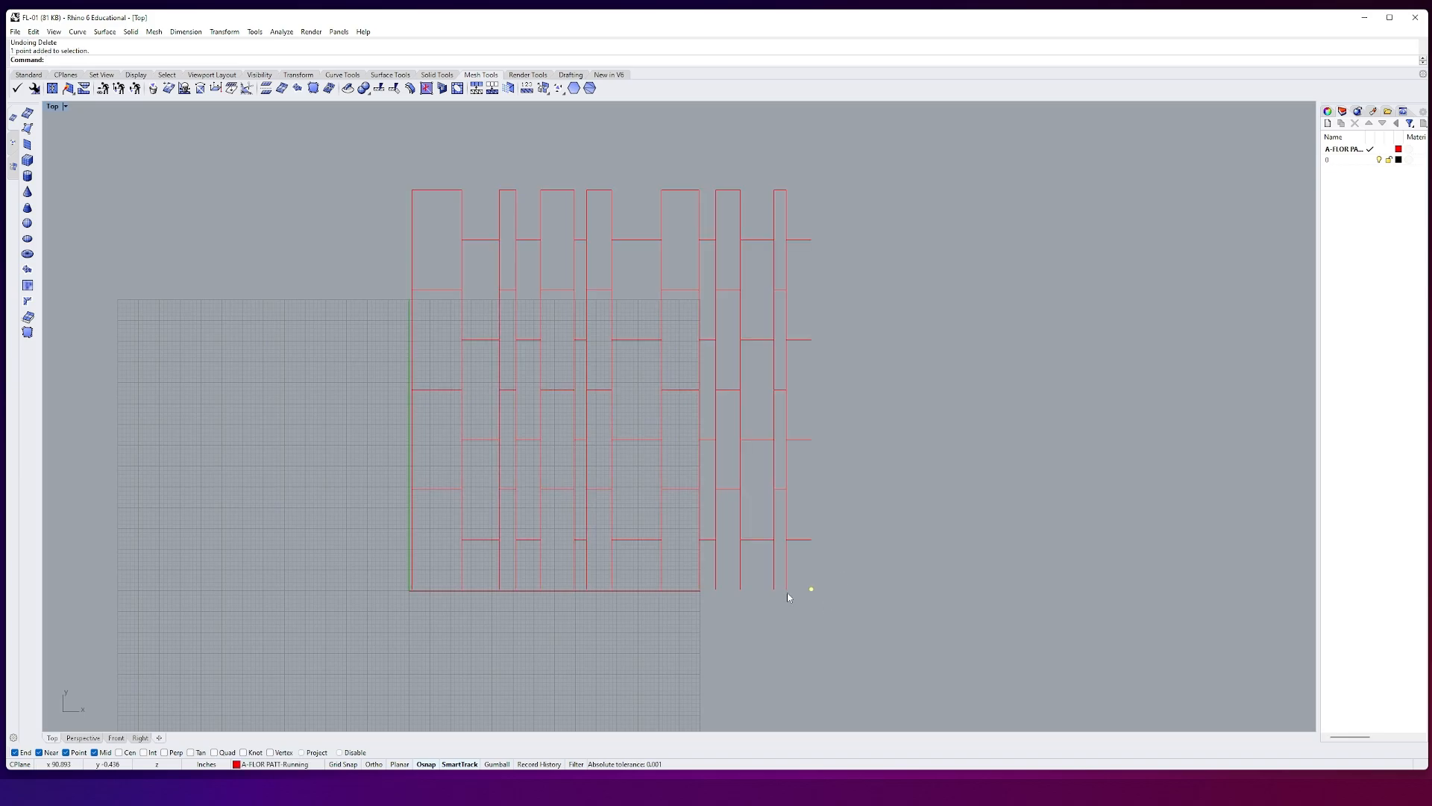
key("Delete")
Step: Select all the pattern curves and run makeHatch on them
left_click_drag(378, 640, 842, 189)
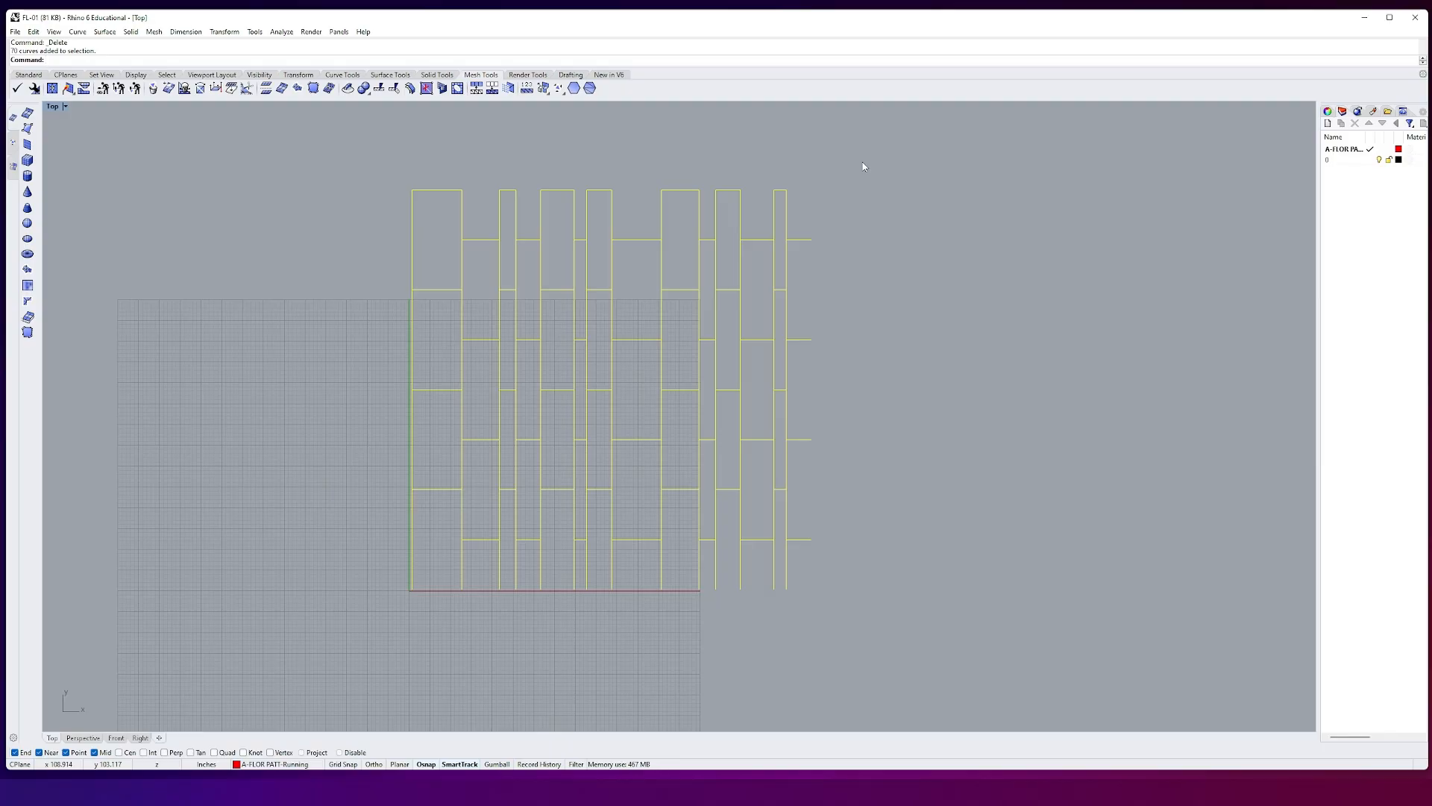
type("makeHatch")
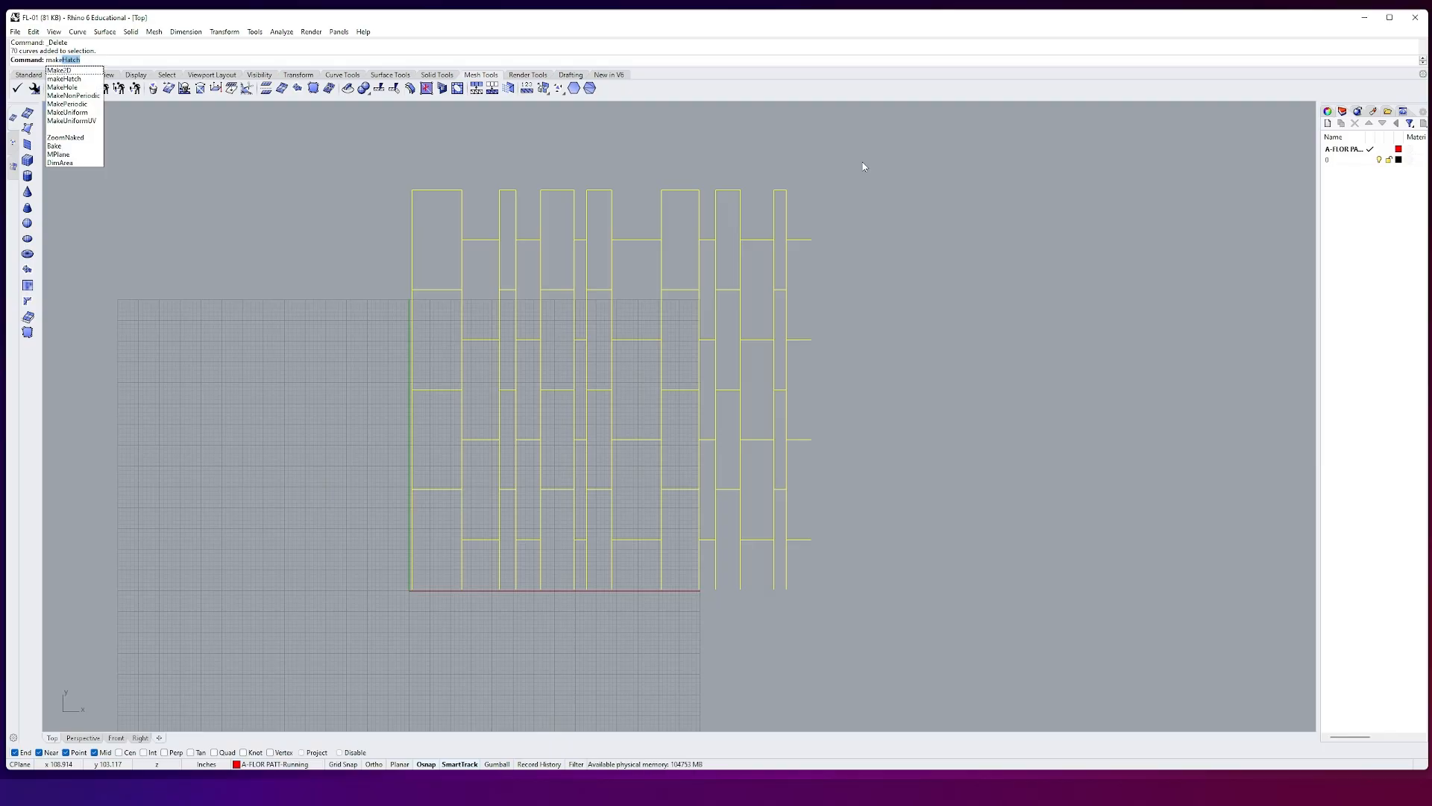
key("Return")
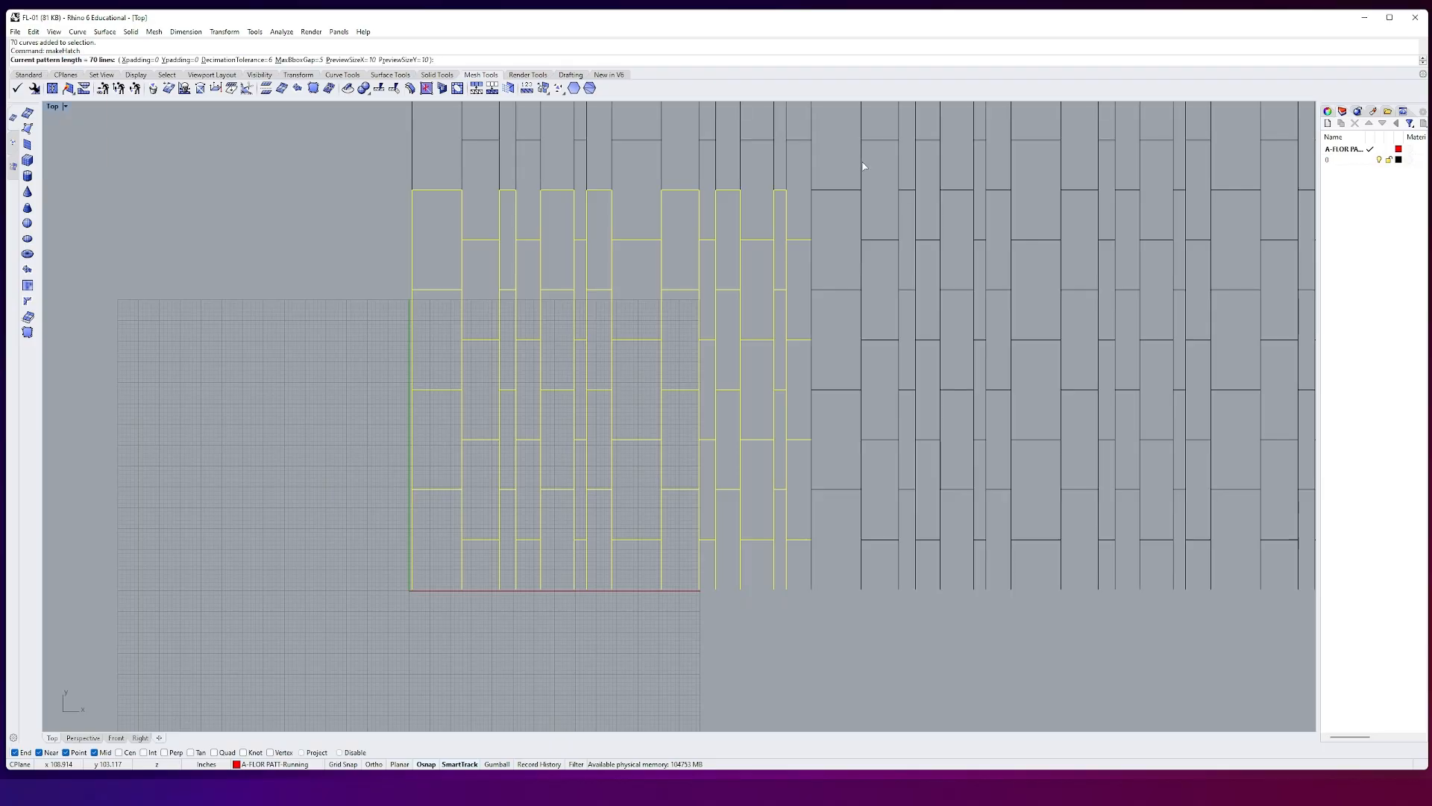
Step: Examine the tiled hatch preview as a whole and check how the repeats join at the original tile's upper and right edges
scroll(861, 172, "down", 6)
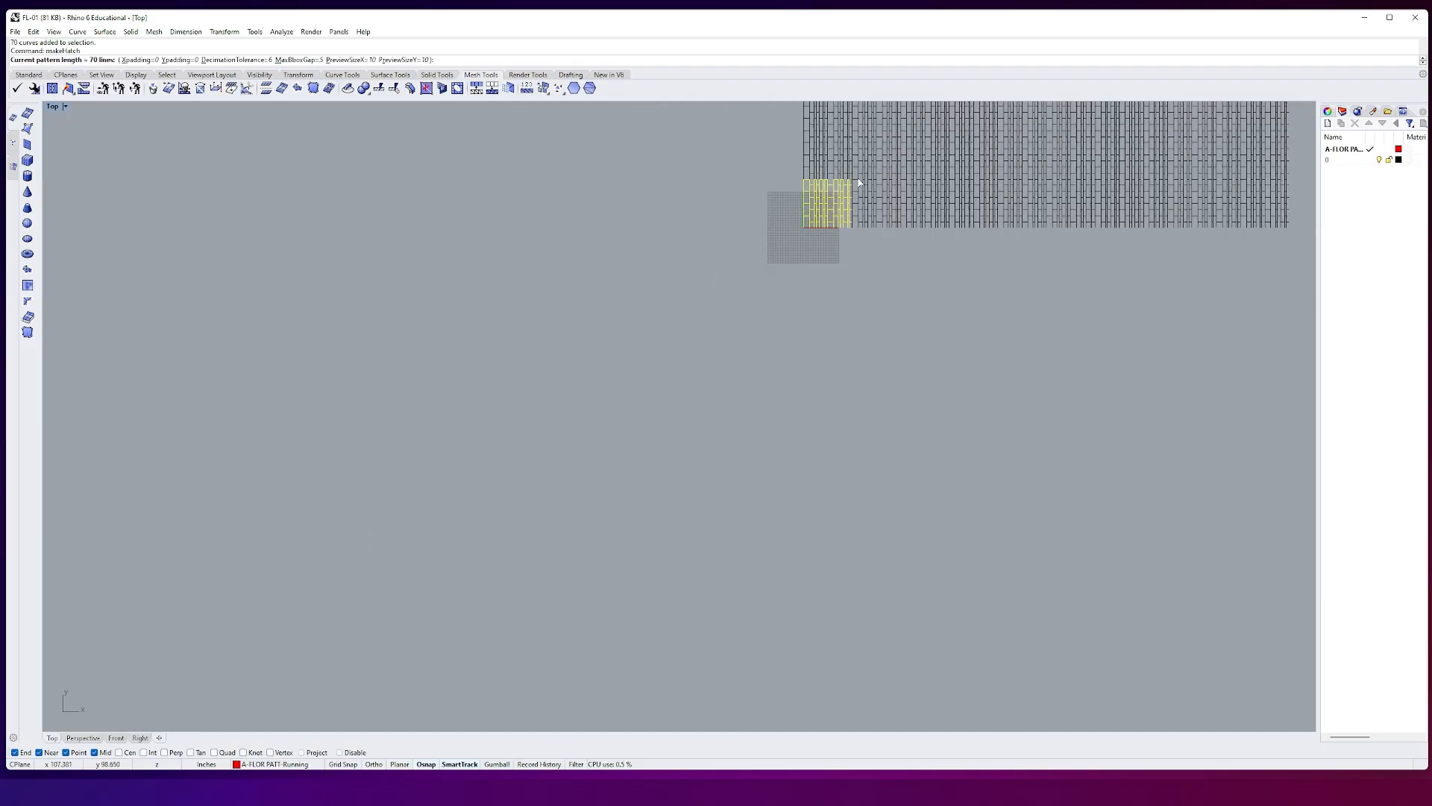
scroll(858, 181, "down", 10)
middle_click(916, 150)
right_click_drag(904, 199, 828, 308)
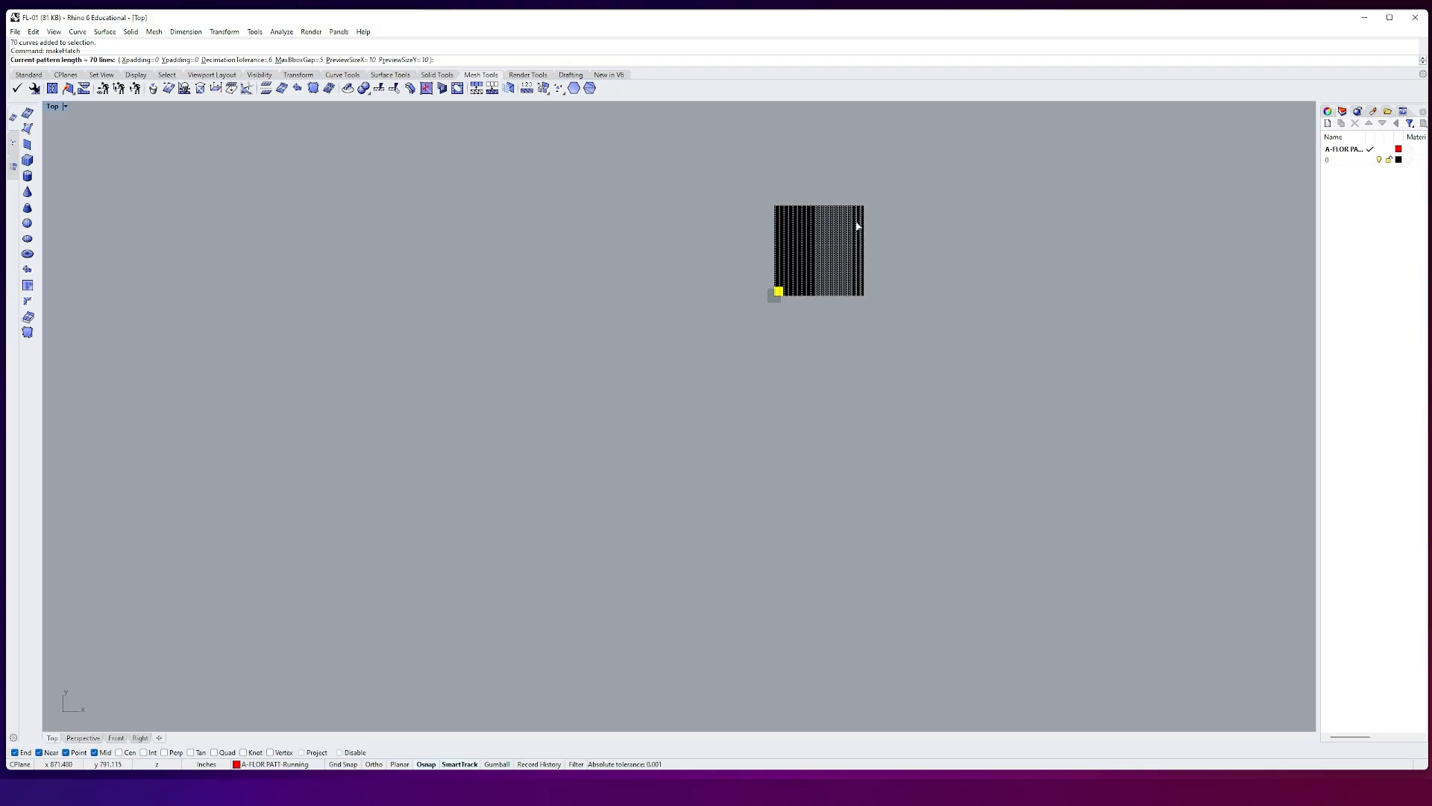
scroll(857, 223, "up", 14)
right_click_drag(858, 247, 749, 299)
scroll(676, 341, "up", 2)
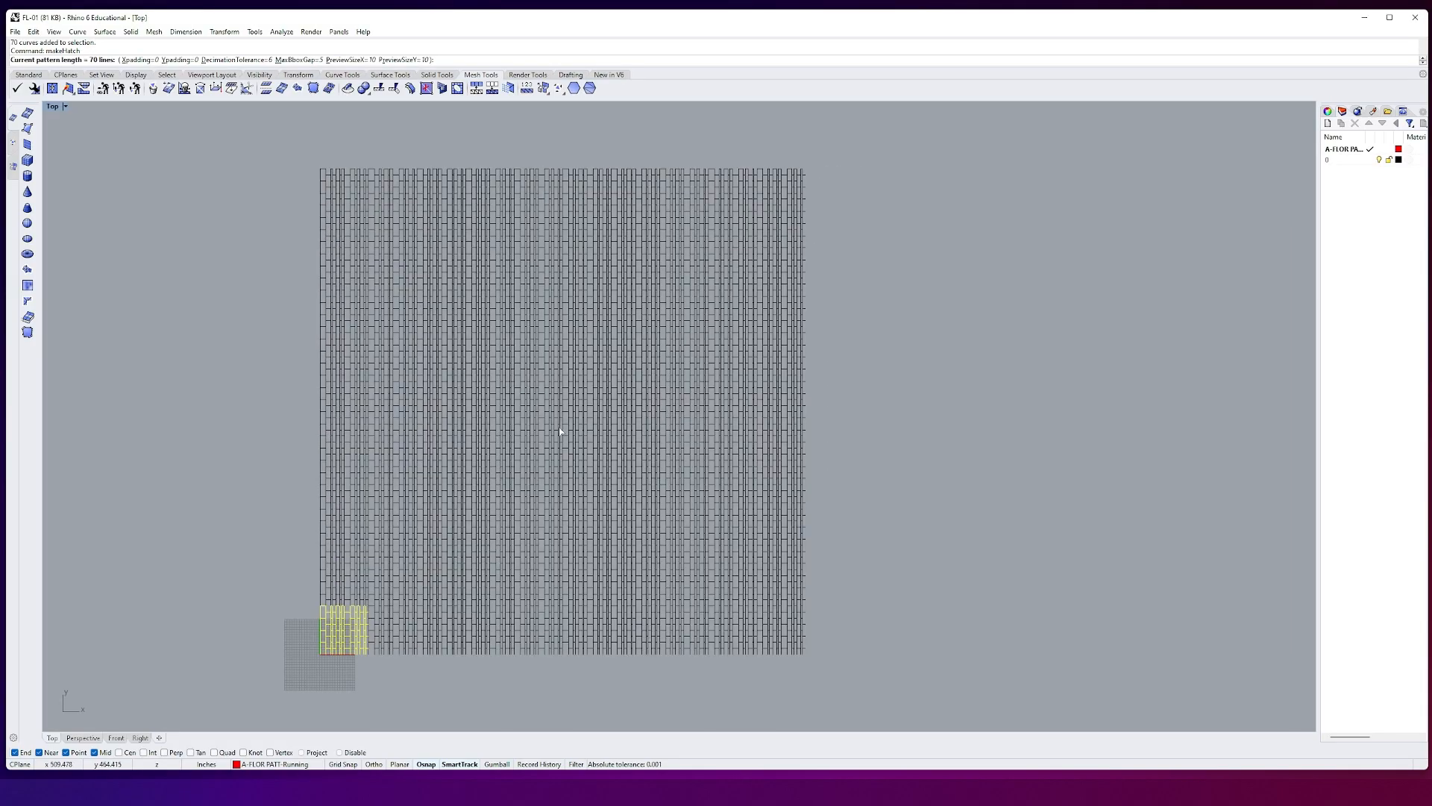
right_click_drag(560, 431, 497, 393)
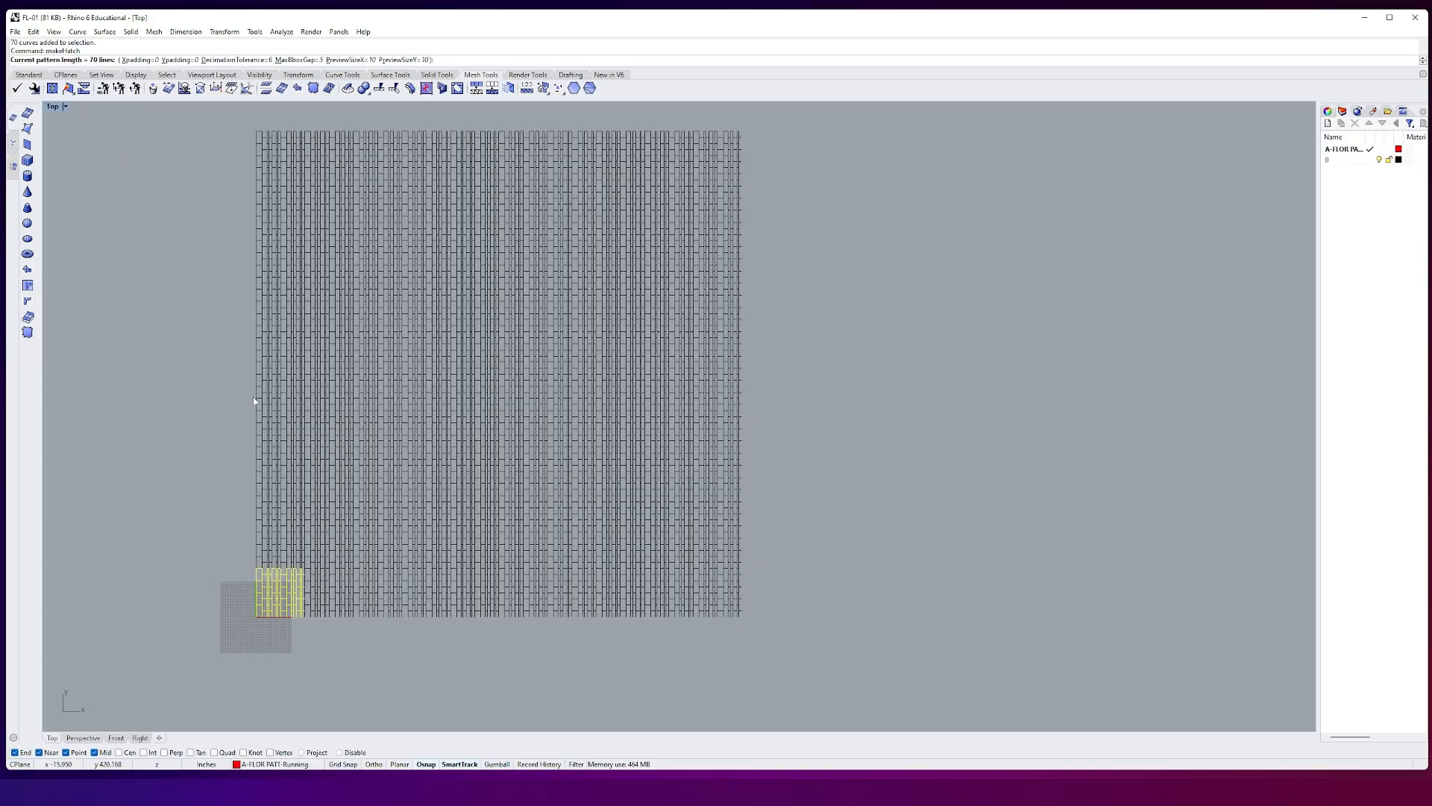
scroll(291, 605, "up", 5)
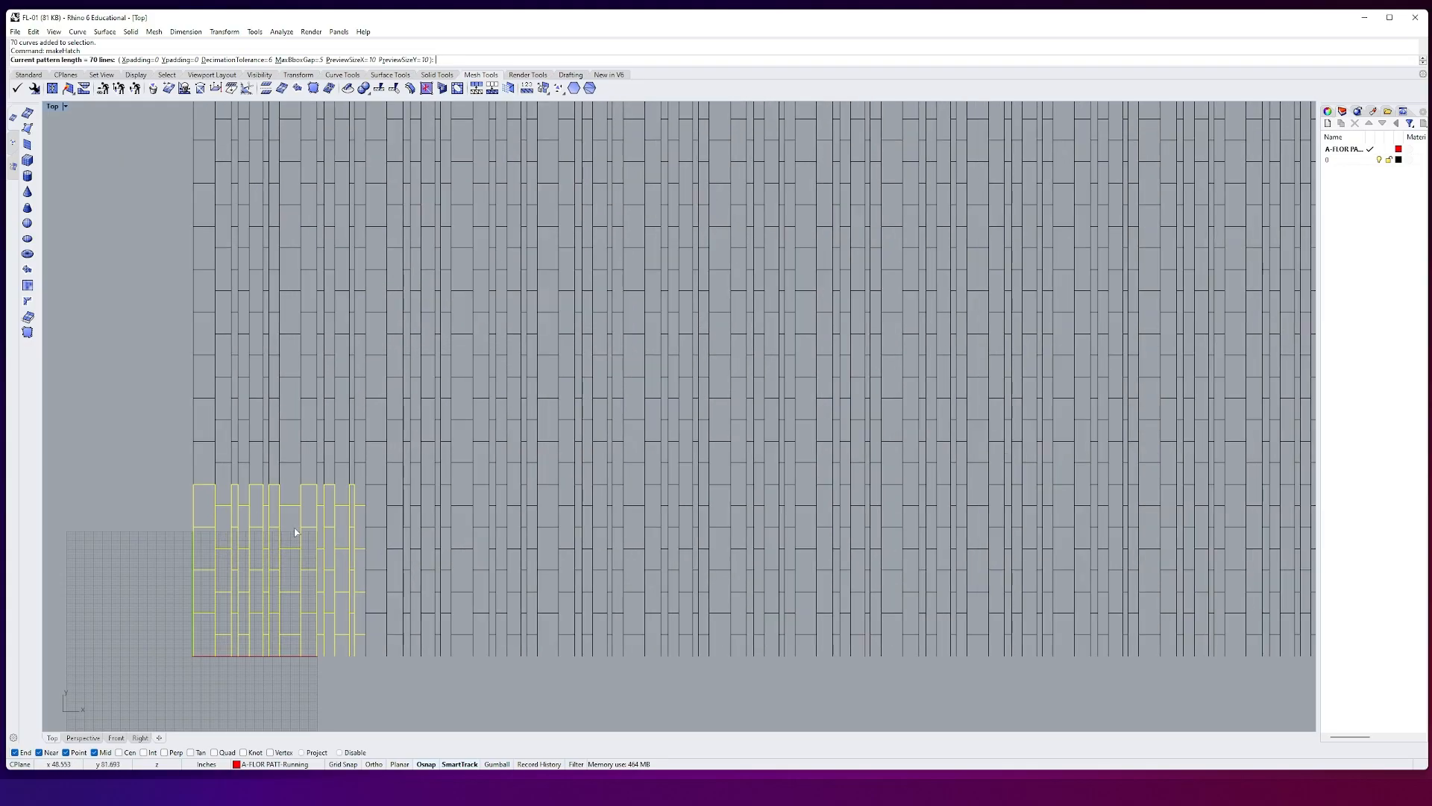
scroll(328, 545, "down", 3)
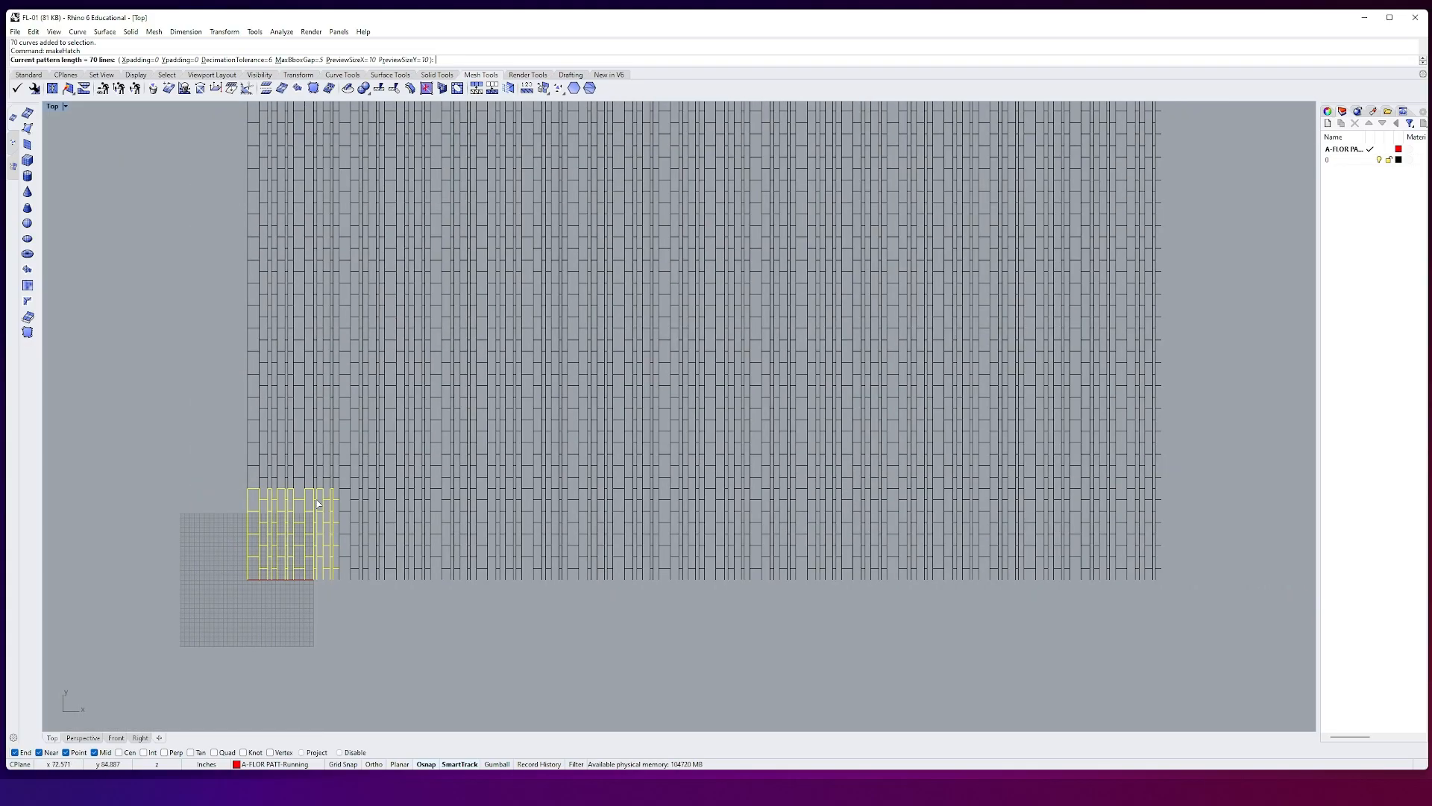
scroll(314, 507, "up", 4)
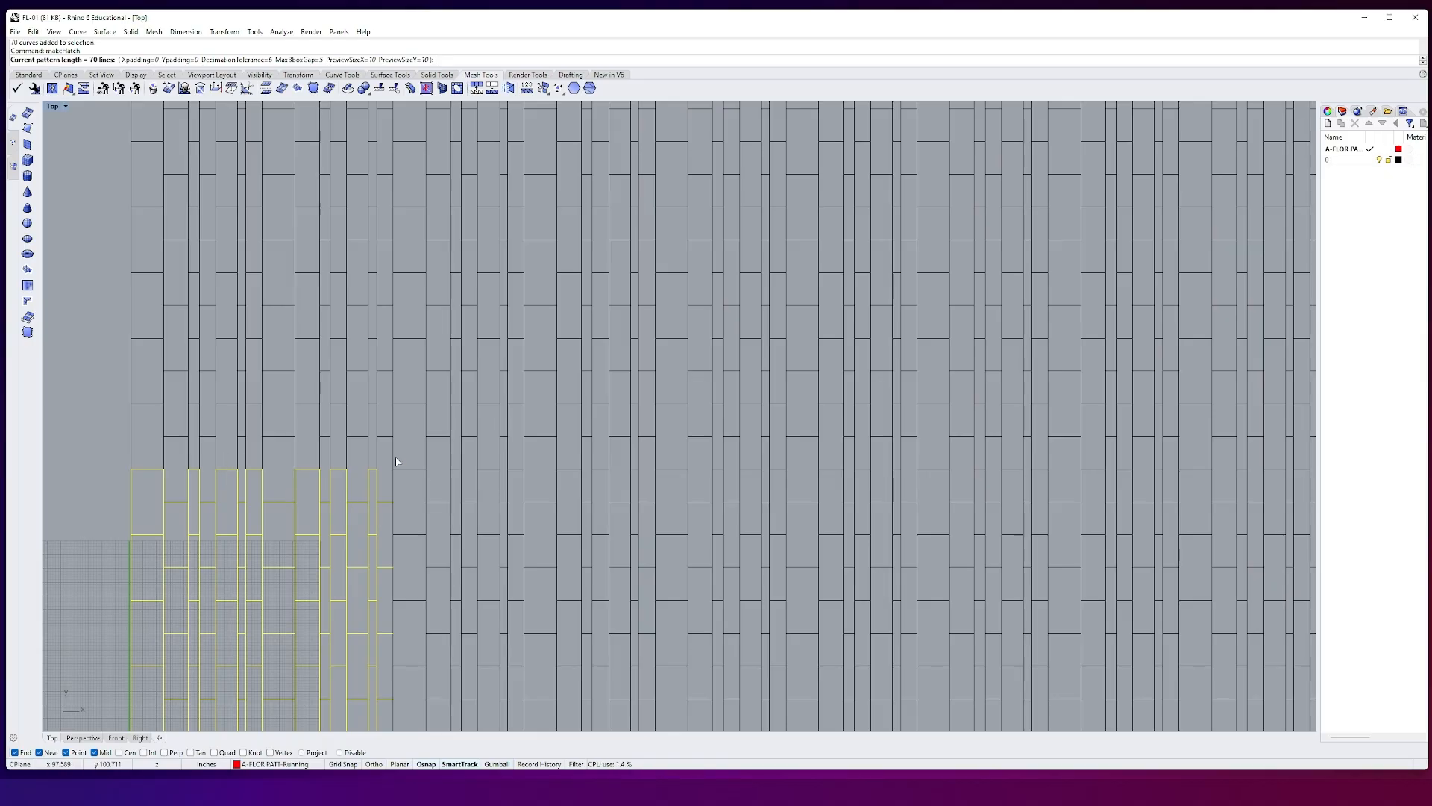
scroll(397, 462, "down", 2)
scroll(281, 476, "up", 2)
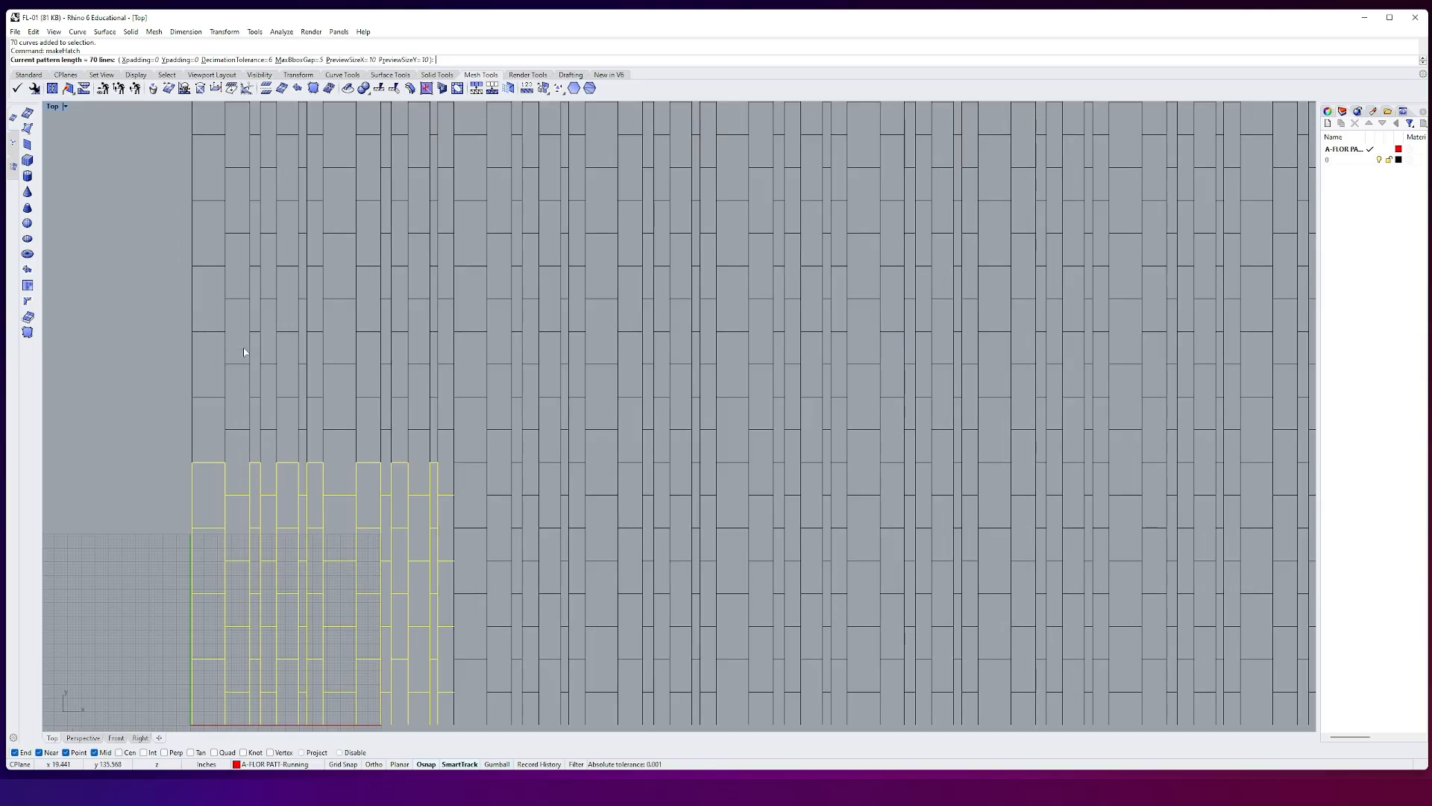
scroll(401, 443, "down", 4)
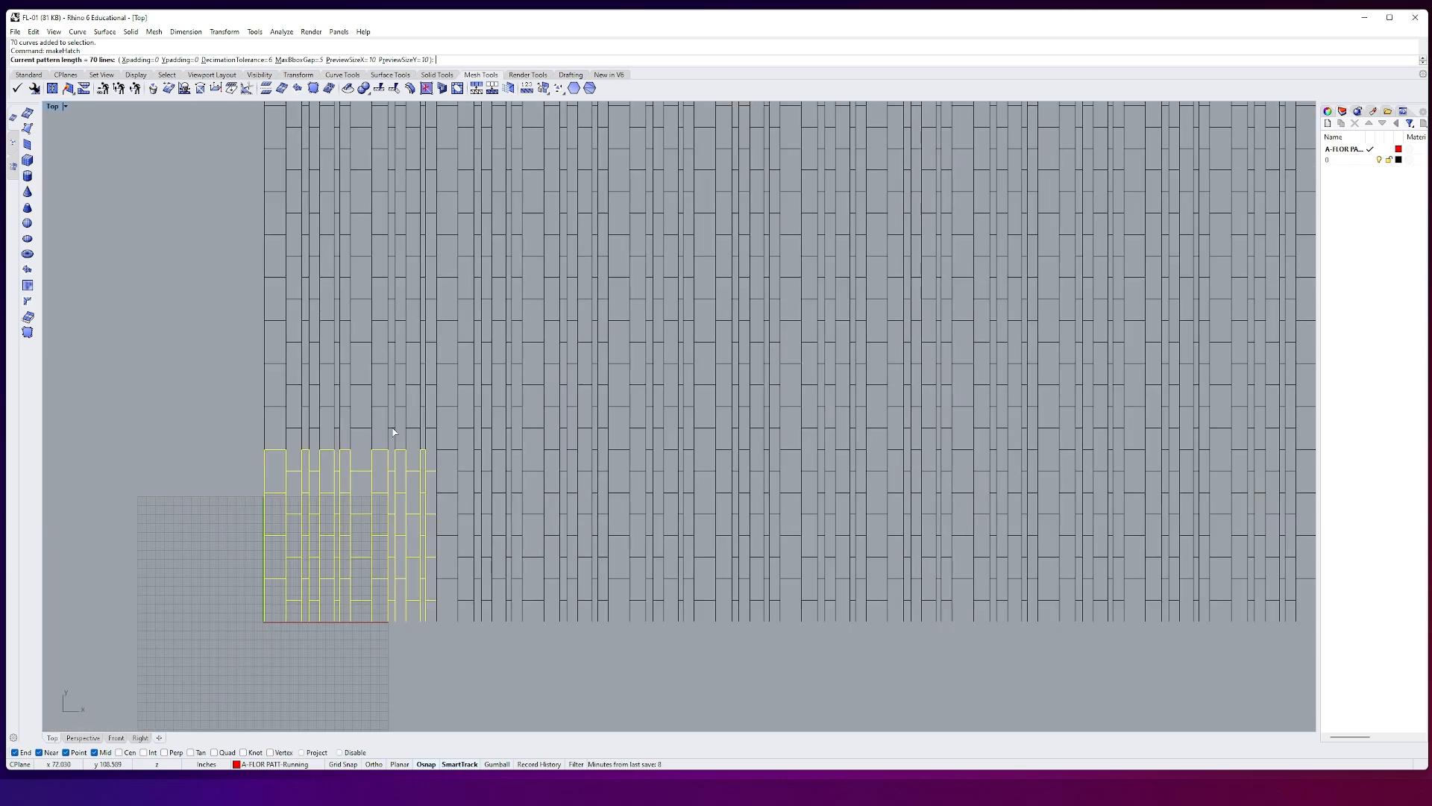
scroll(380, 455, "up", 1)
scroll(312, 500, "up", 5)
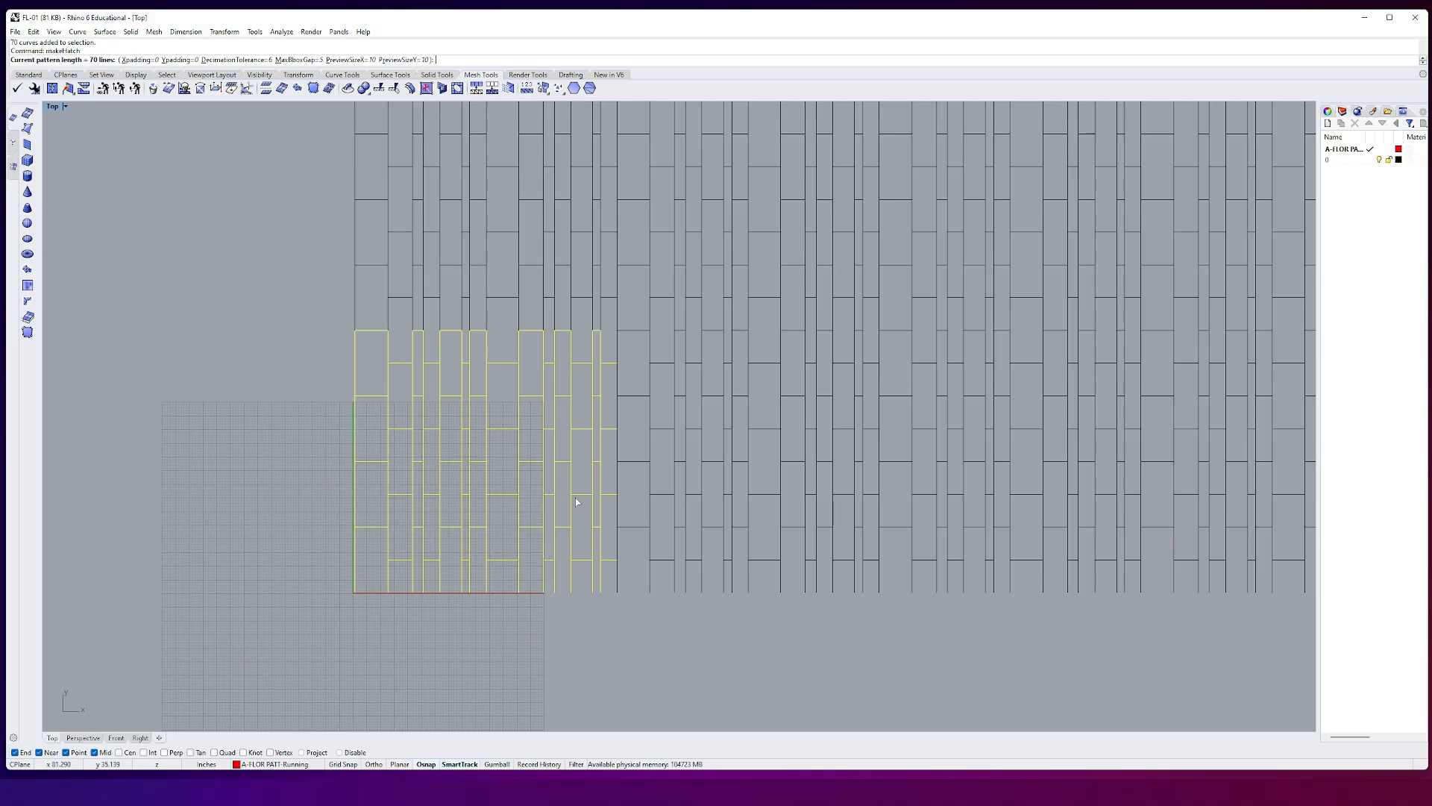
Step: Set the makeHatch gap between pattern repeats in the X direction to 5
left_click(138, 62)
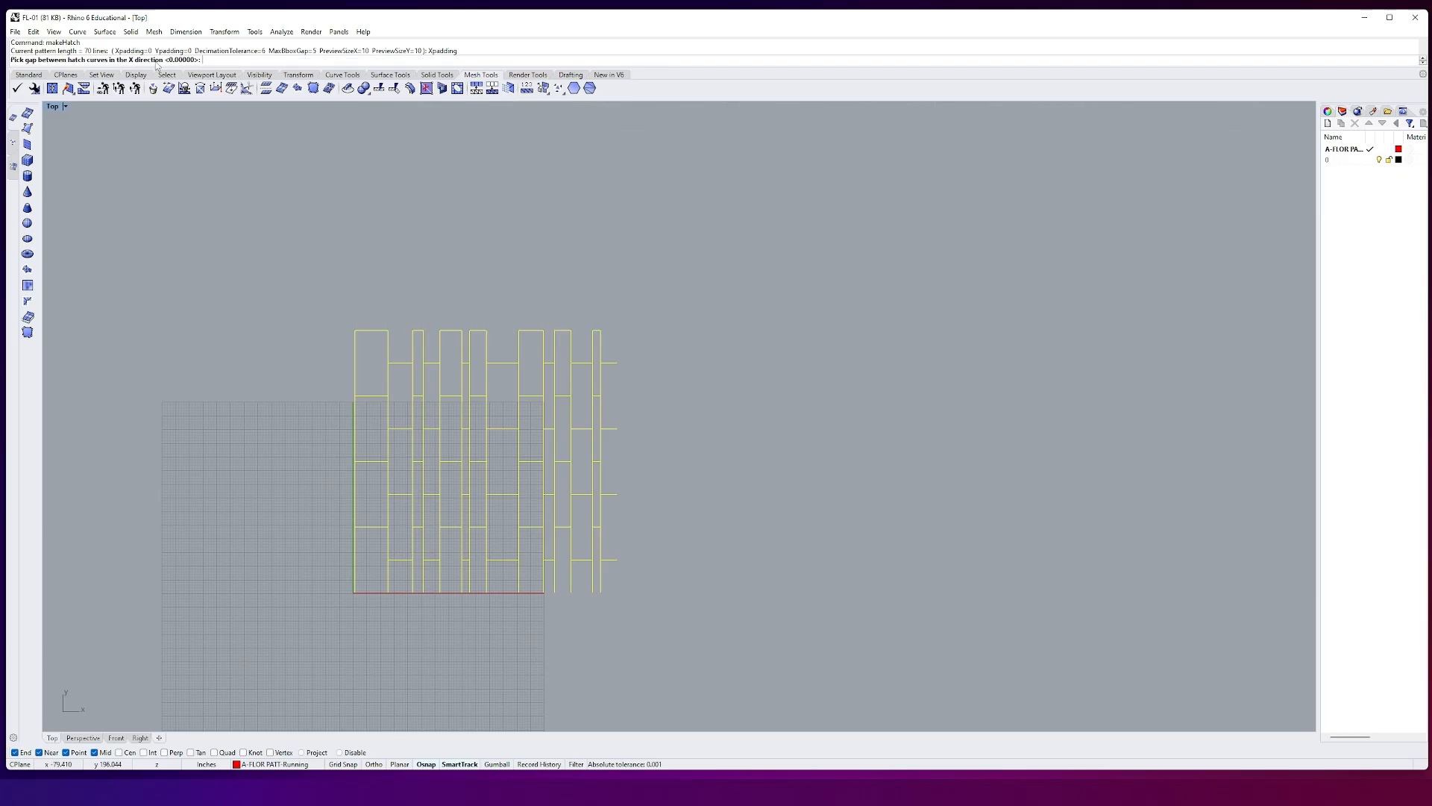
type("5")
key("Return")
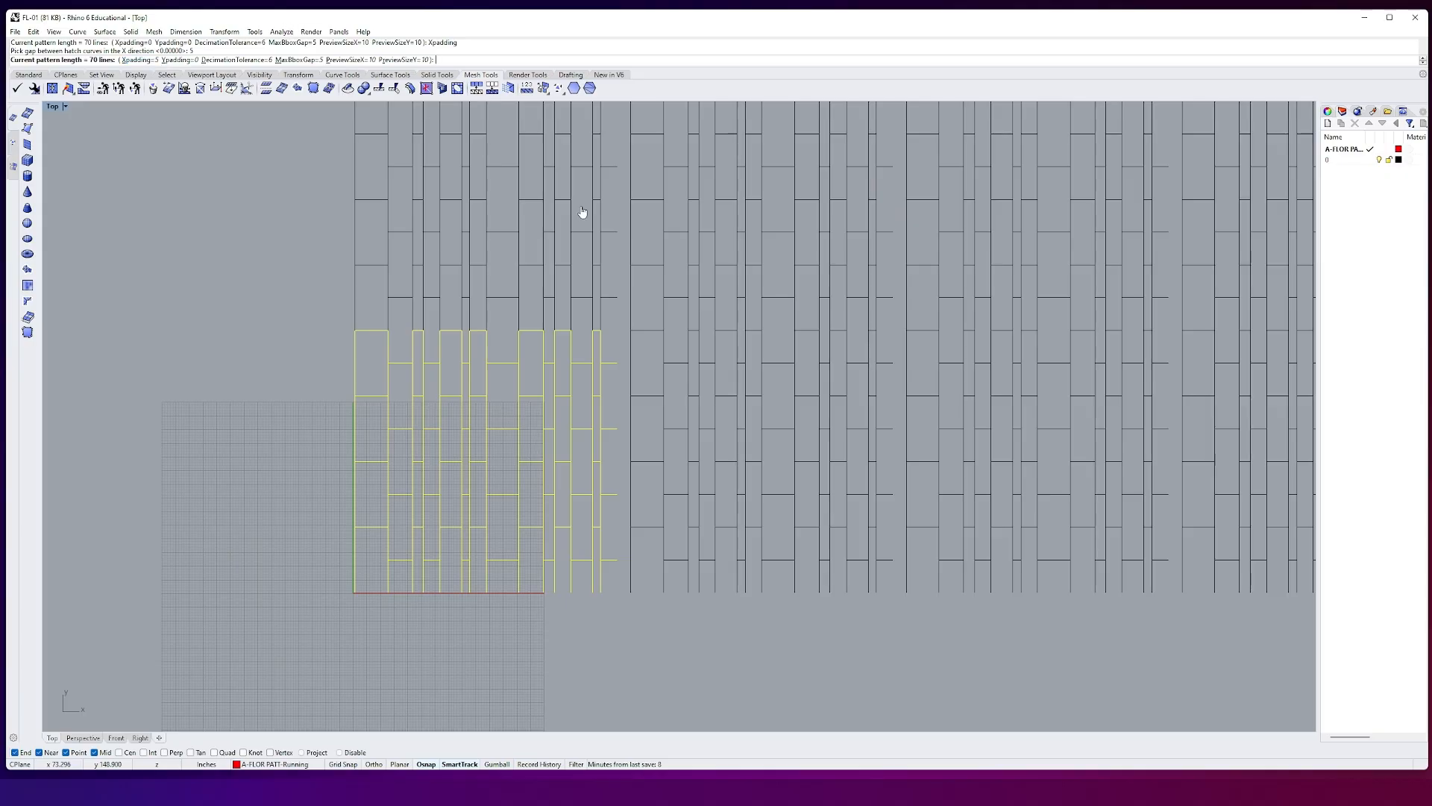
scroll(619, 298, "up", 4)
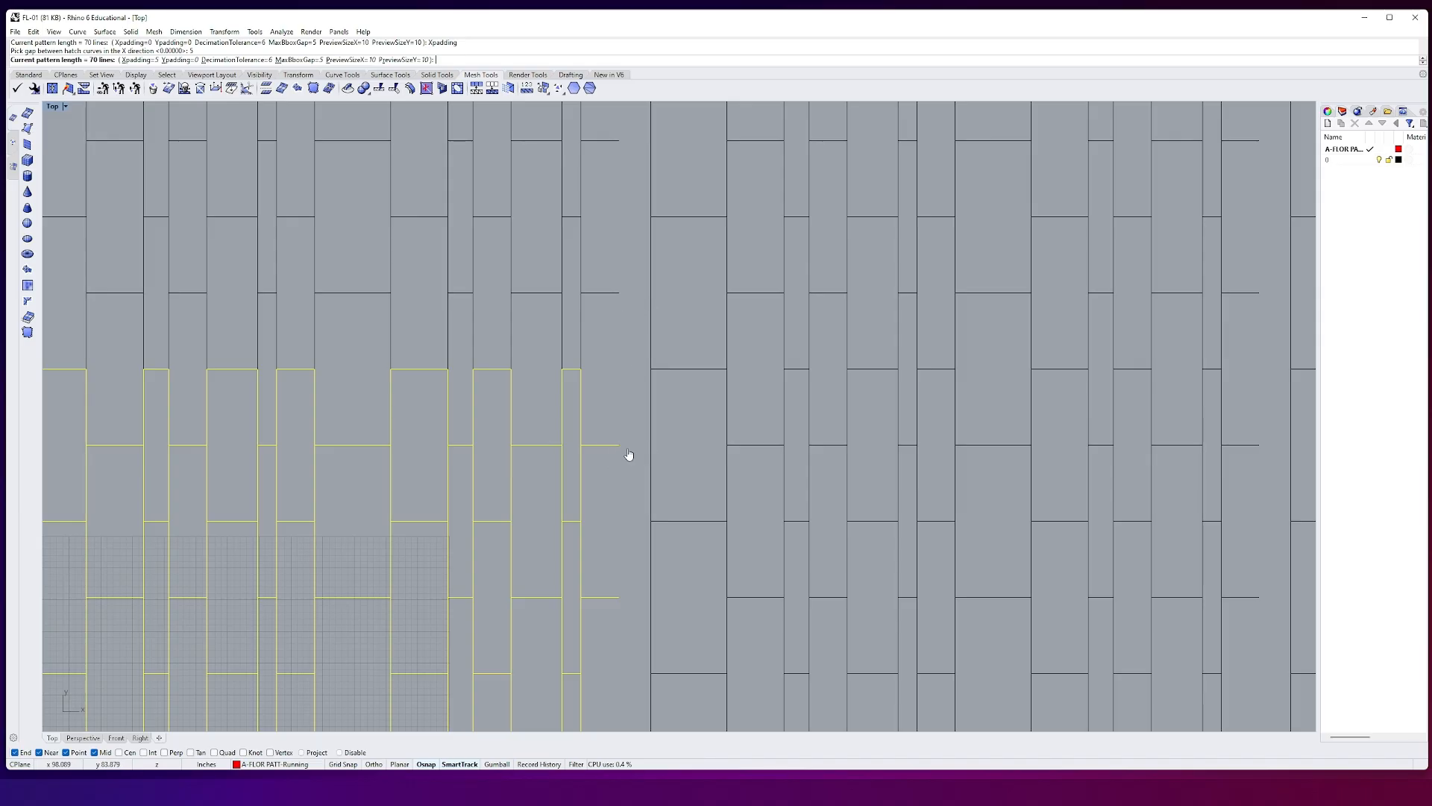
Step: Set the makeHatch gap between pattern repeats in the Y direction to 5 and inspect the spaced preview
left_click(173, 61)
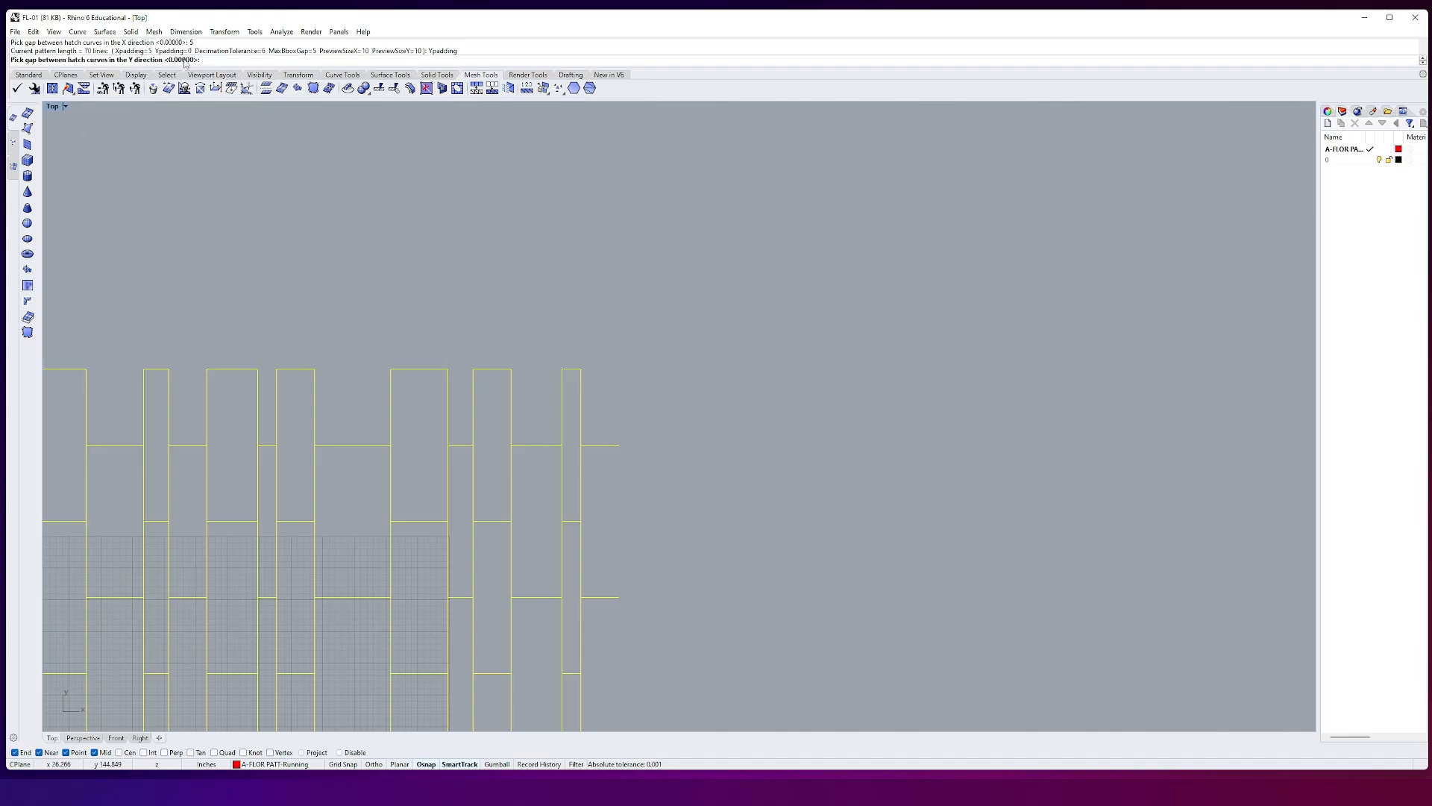
type("5")
key("Return")
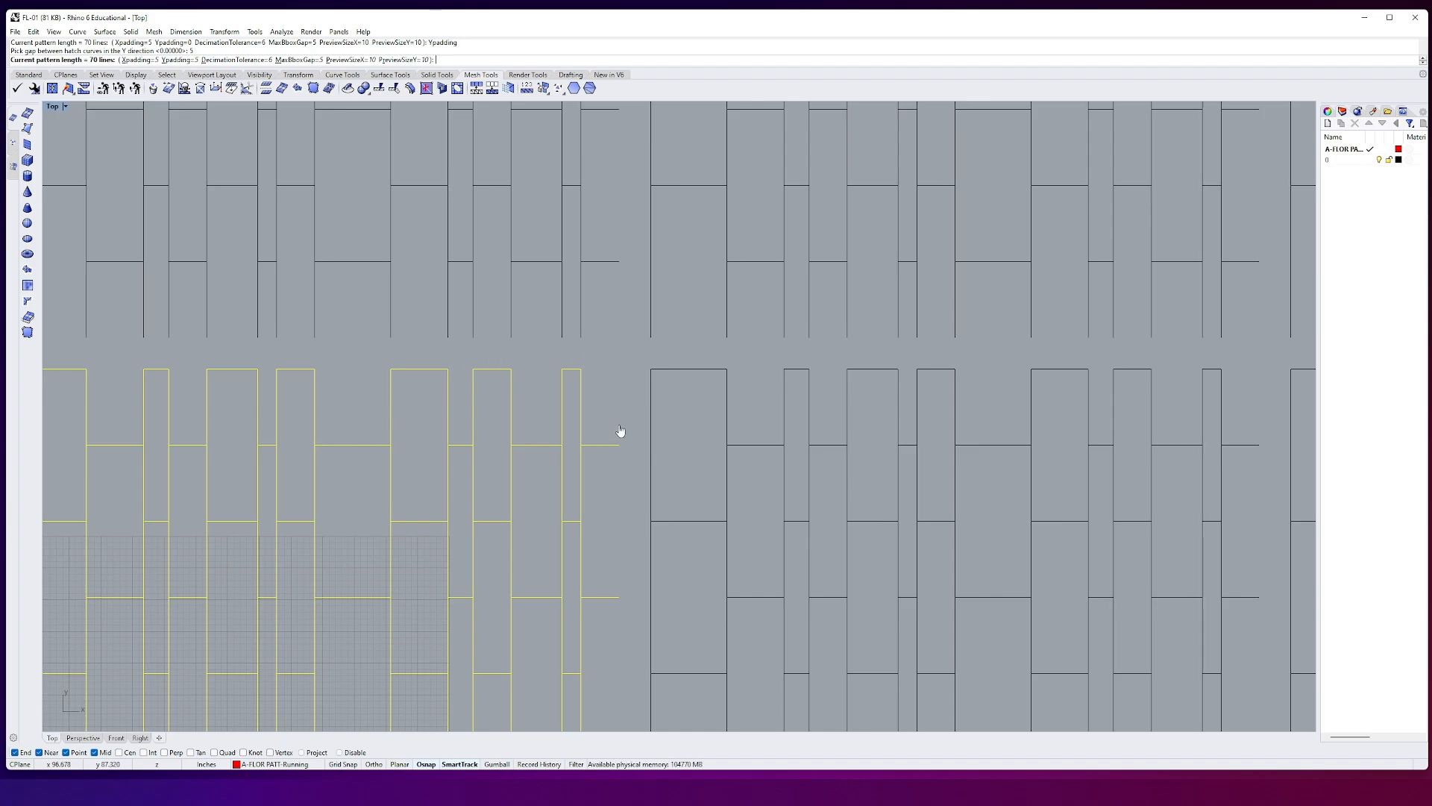
scroll(617, 432, "down", 6)
scroll(624, 409, "up", 5)
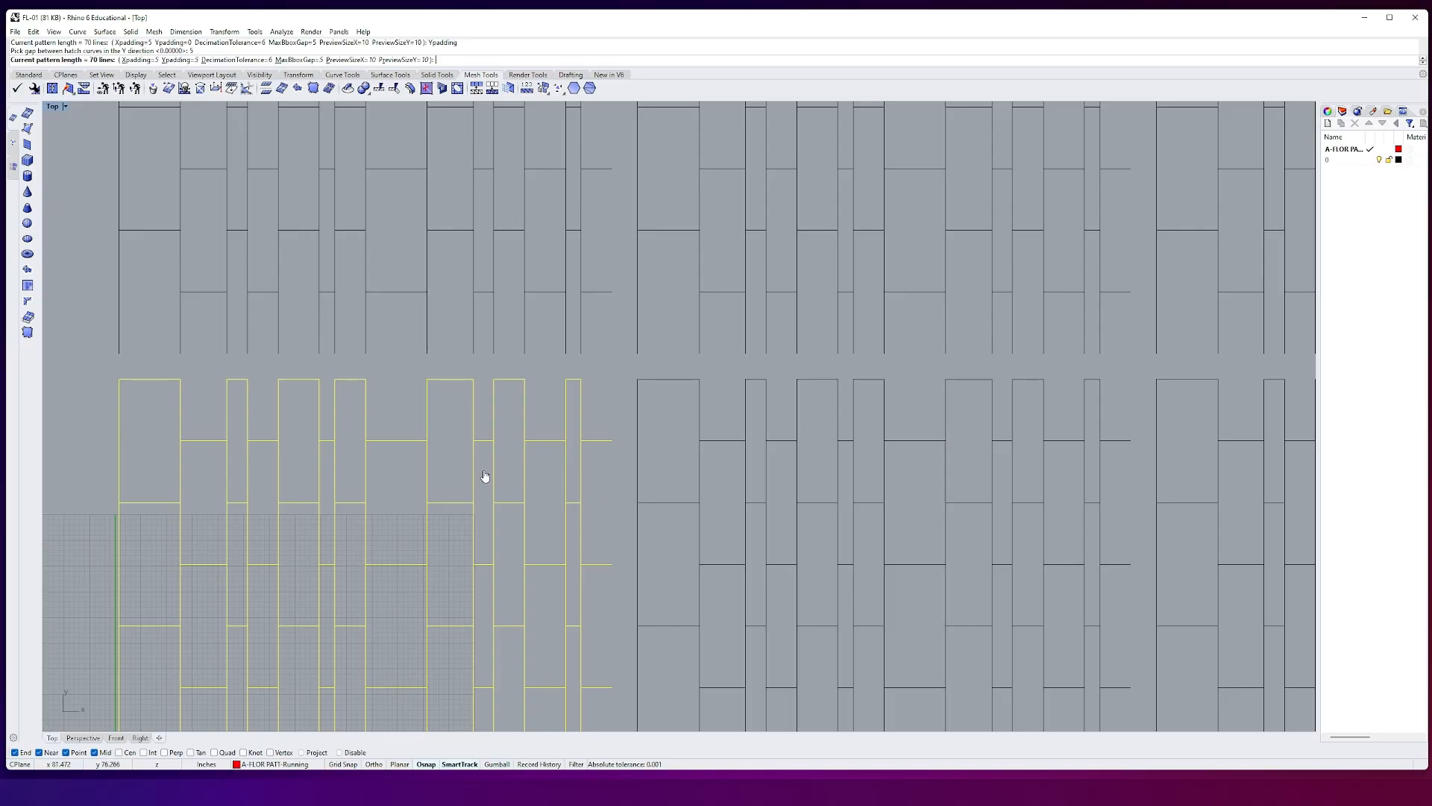
scroll(473, 406, "down", 2)
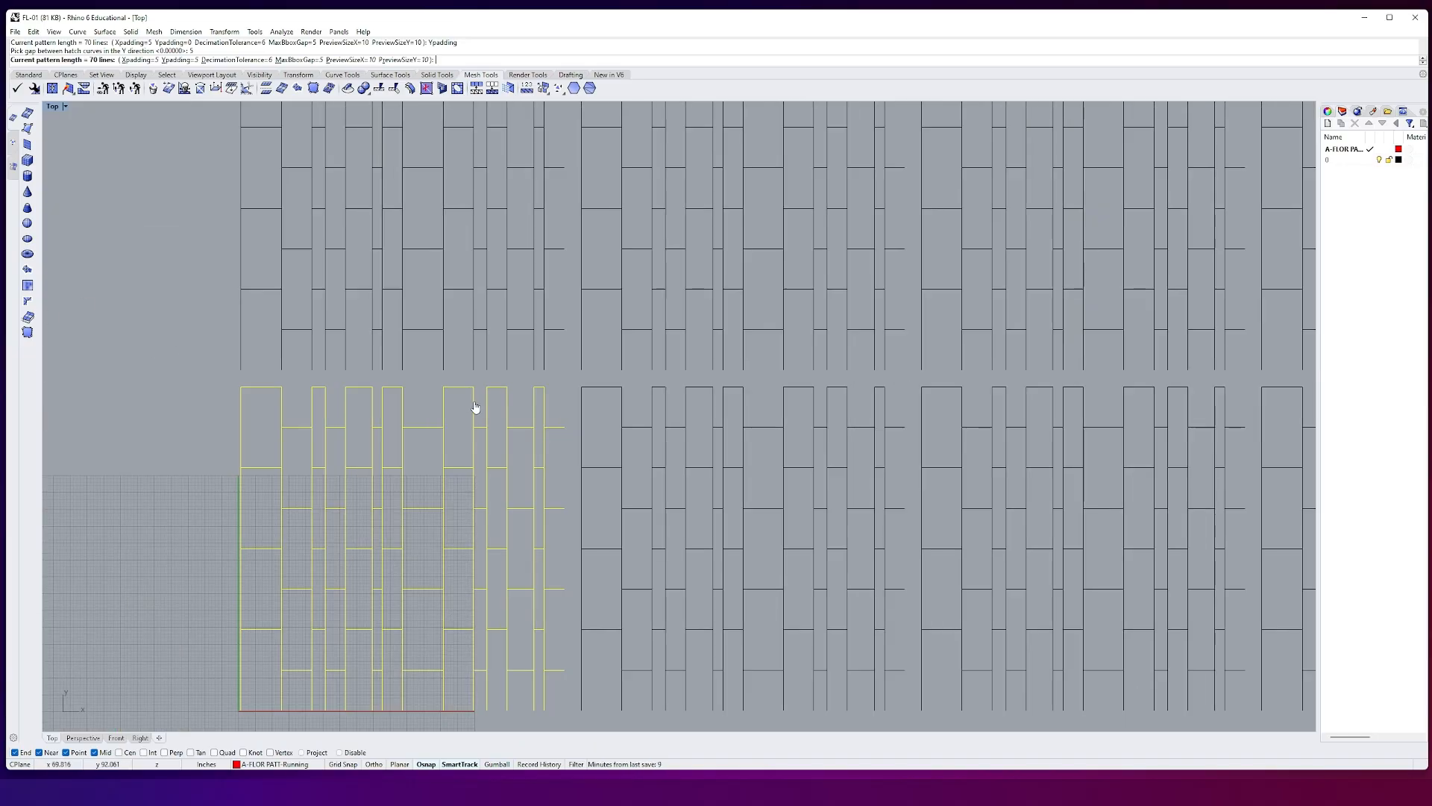
scroll(438, 470, "down", 2)
scroll(317, 593, "up", 2)
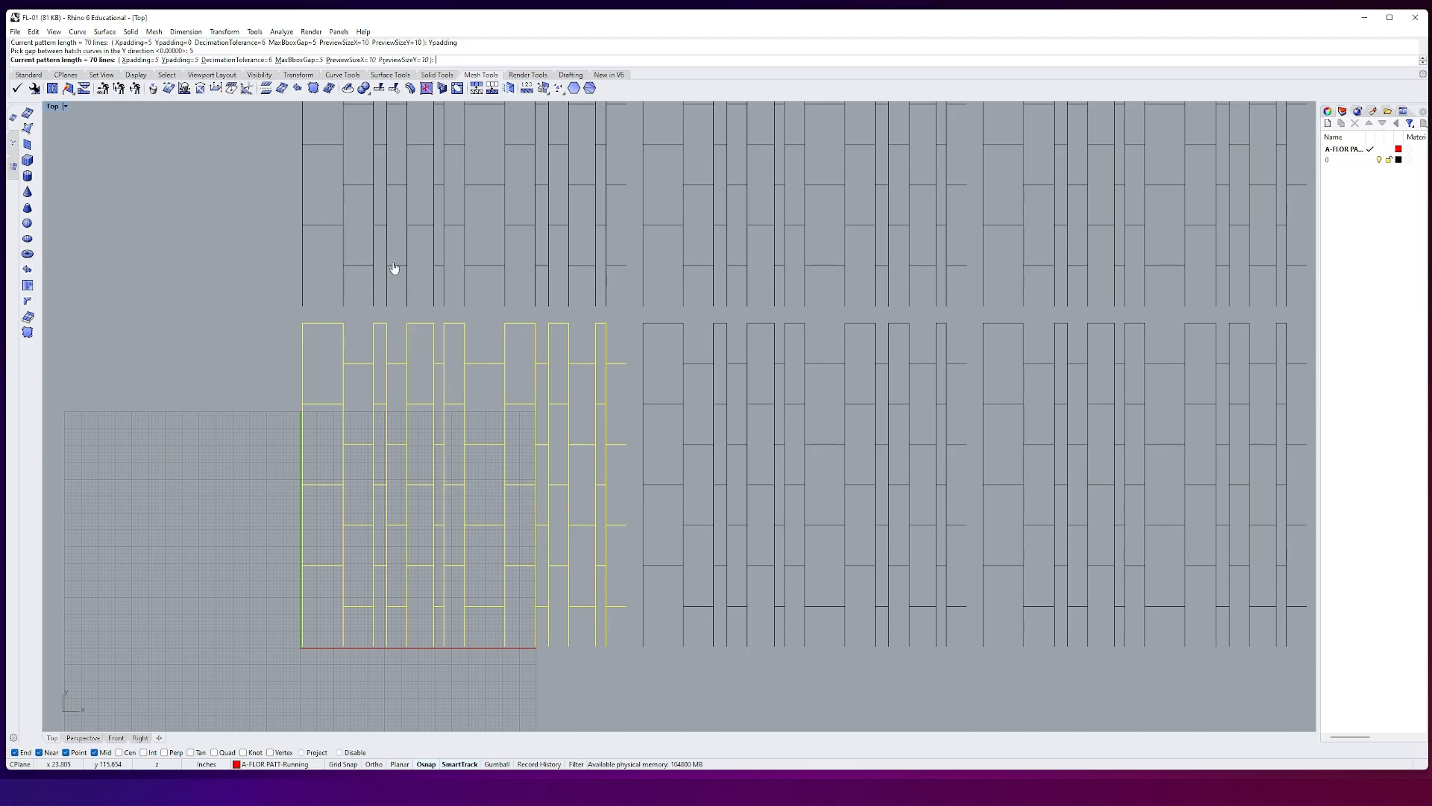
Step: Set the makeHatch gaps between pattern repeats to 0 in both the X and Y directions
left_click(148, 63)
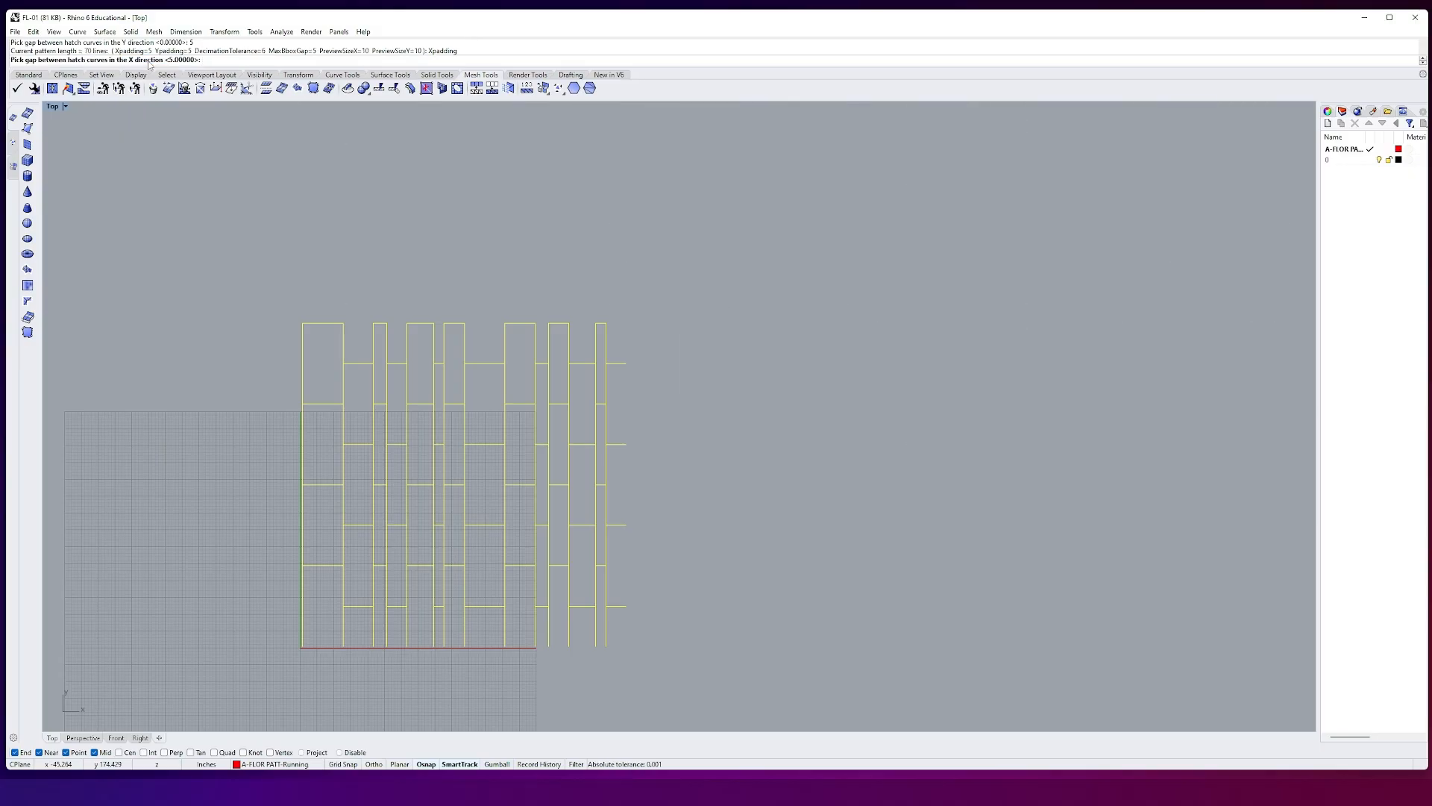
type("0")
key("Return")
left_click(183, 61)
type("0")
key("Return")
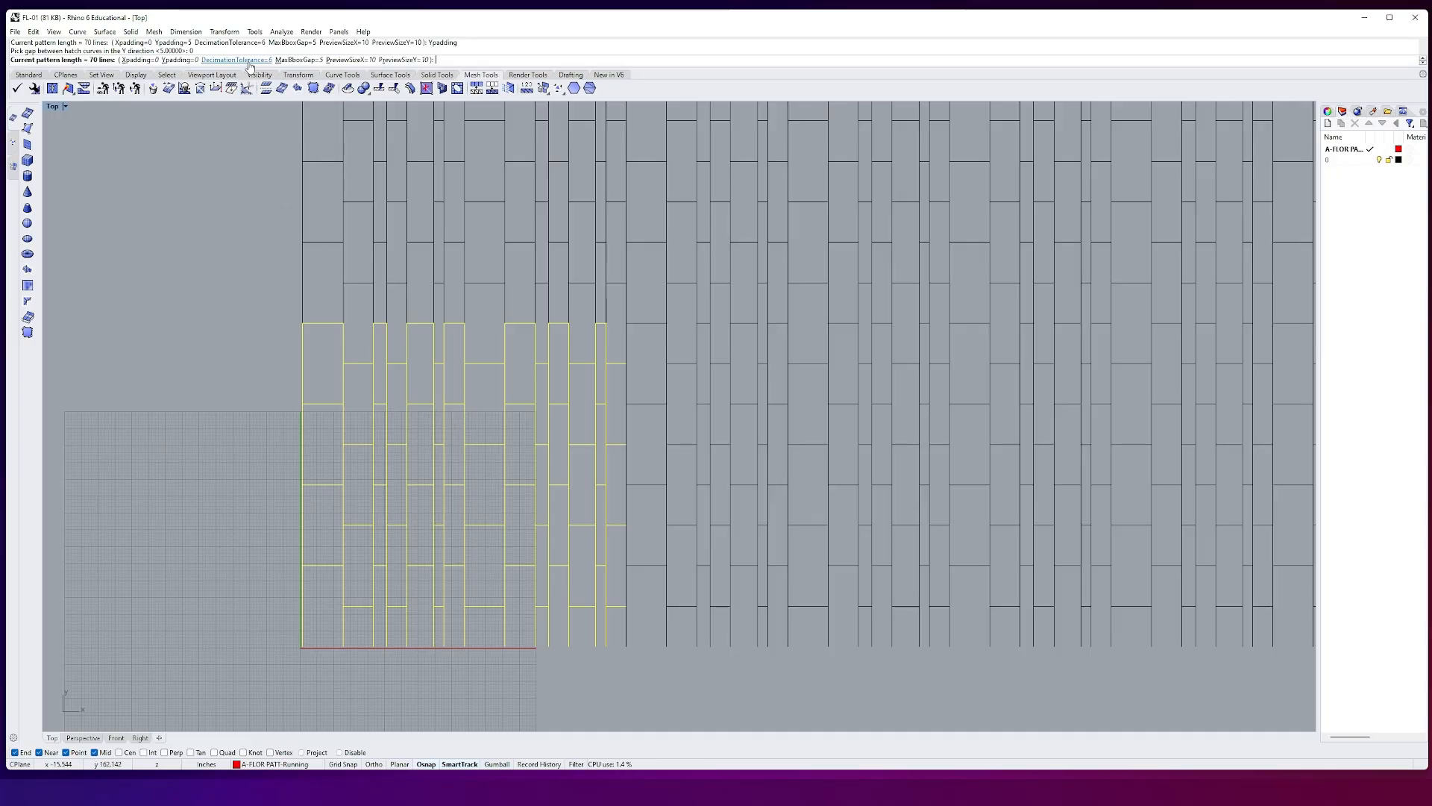
Step: Accept the tiled preview and give the hatch the name FL-01 and the description Floor_Pattern_01
scroll(309, 197, "down", 3)
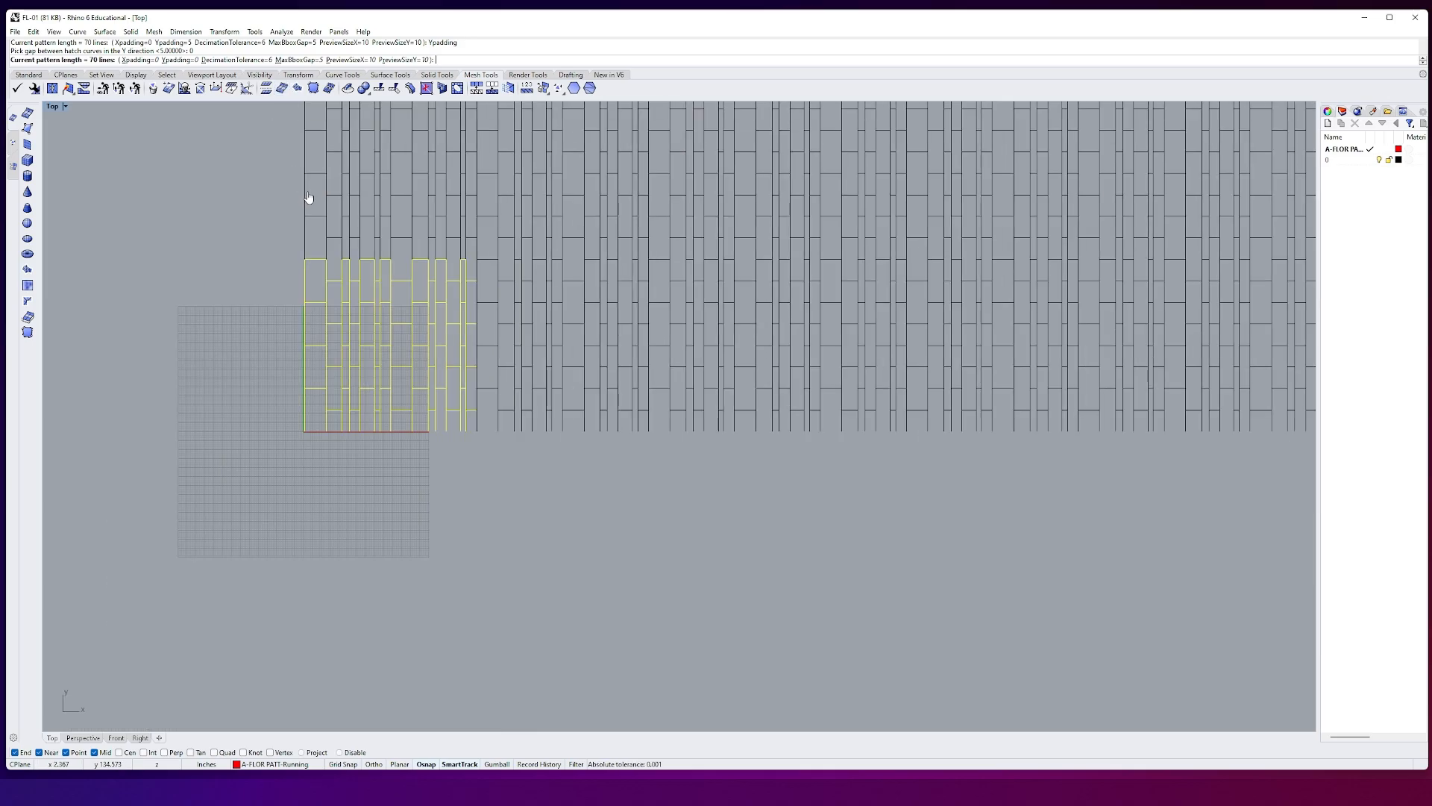
scroll(309, 198, "down", 5)
middle_click(393, 176)
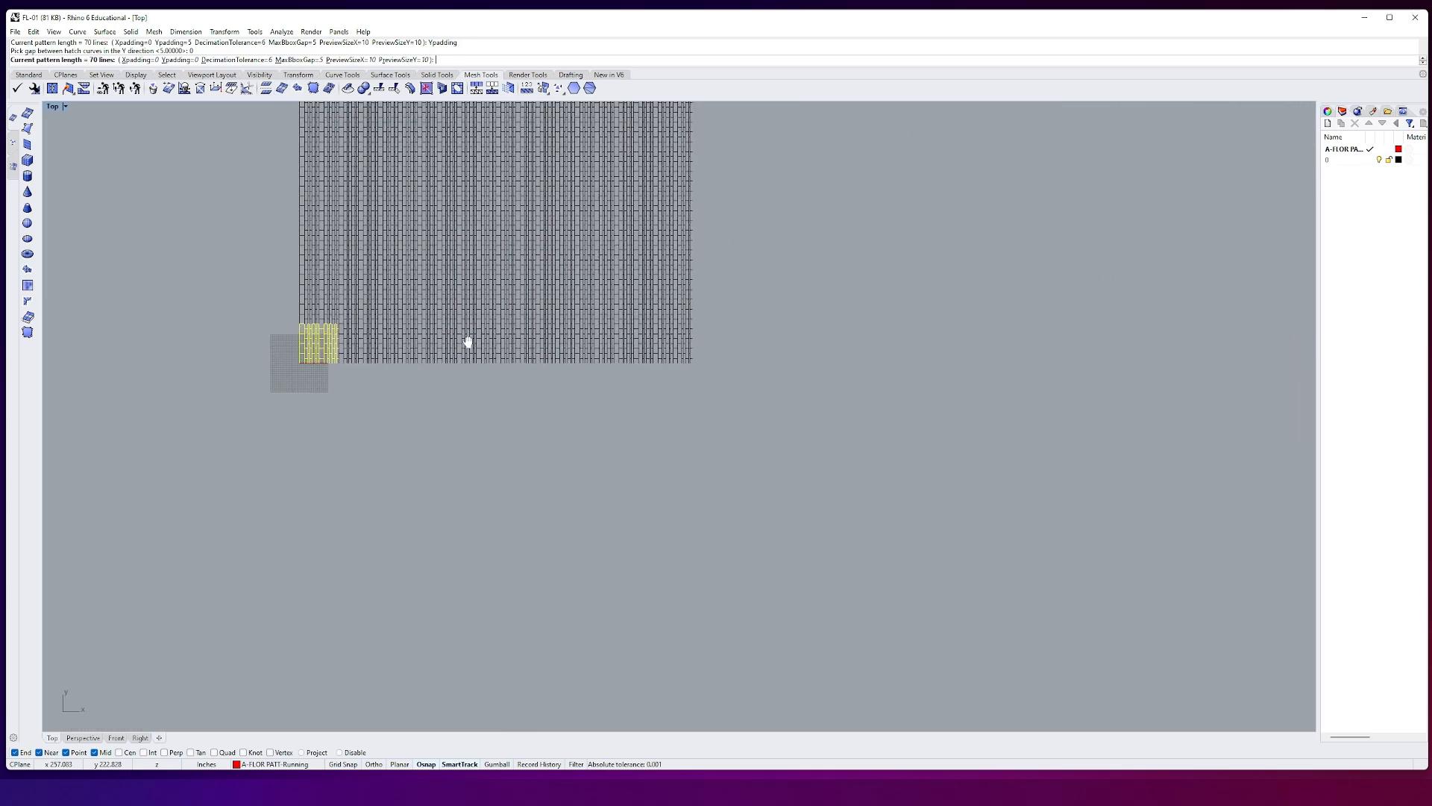
right_click_drag(468, 342, 458, 480)
scroll(343, 388, "up", 4)
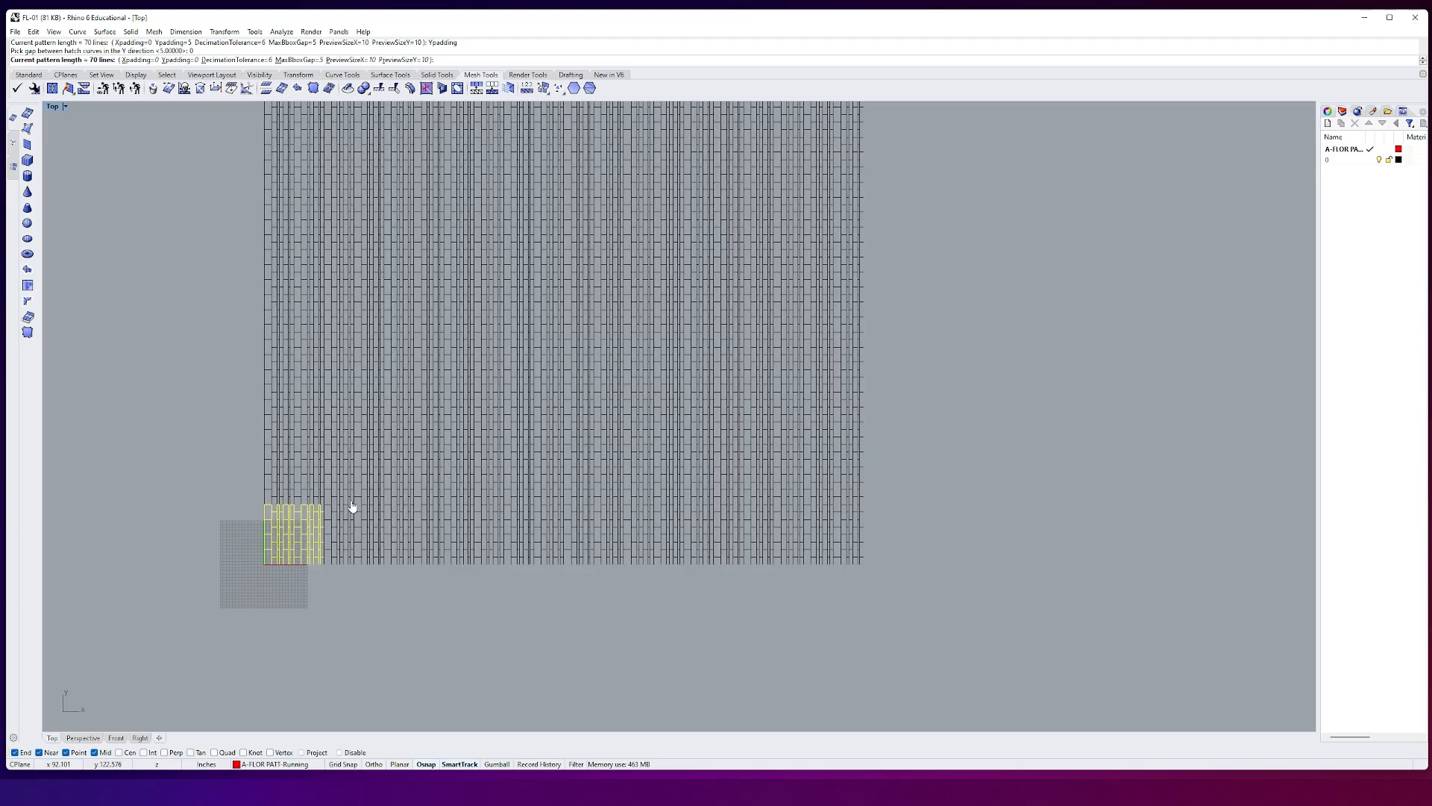
right_click_drag(476, 456, 412, 521)
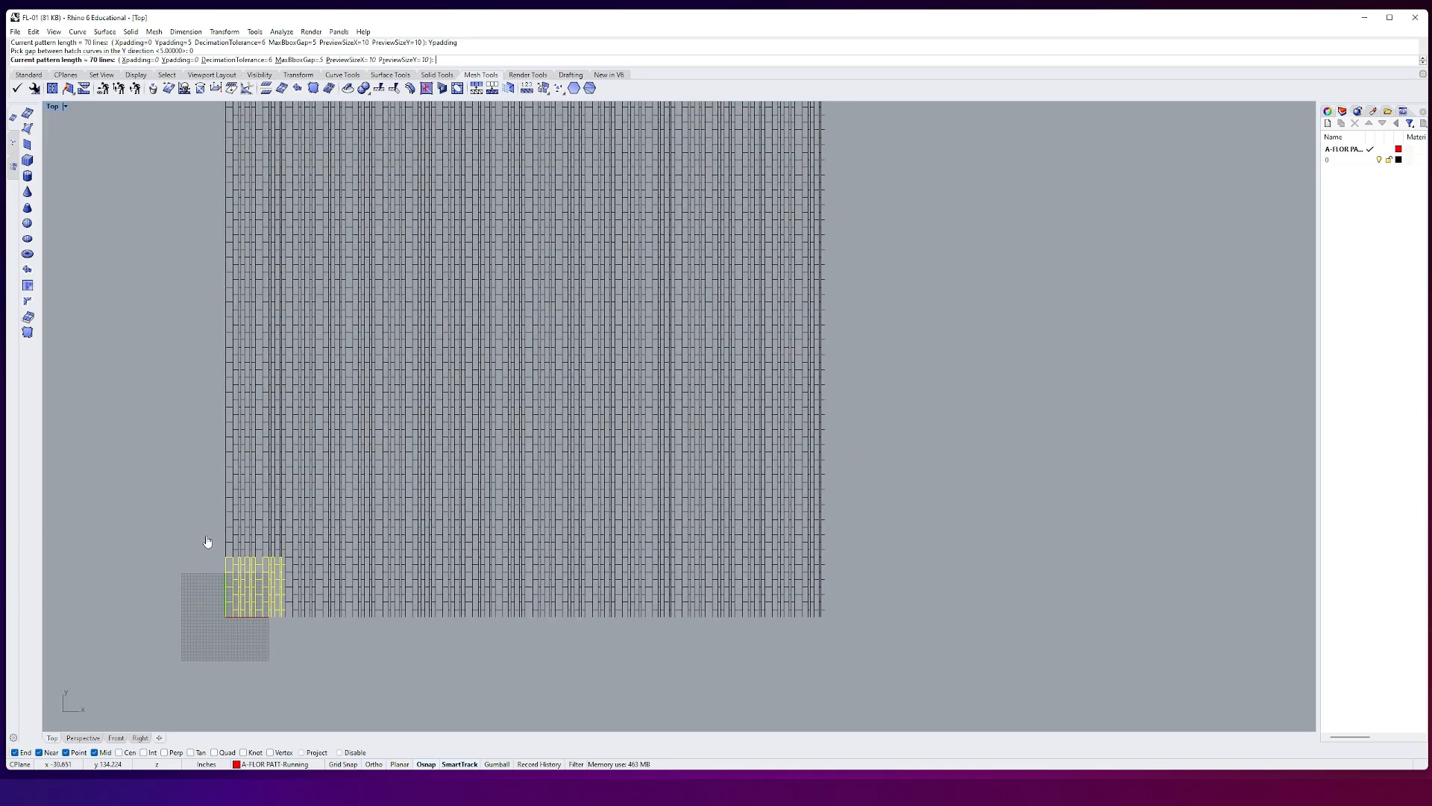
key("Return")
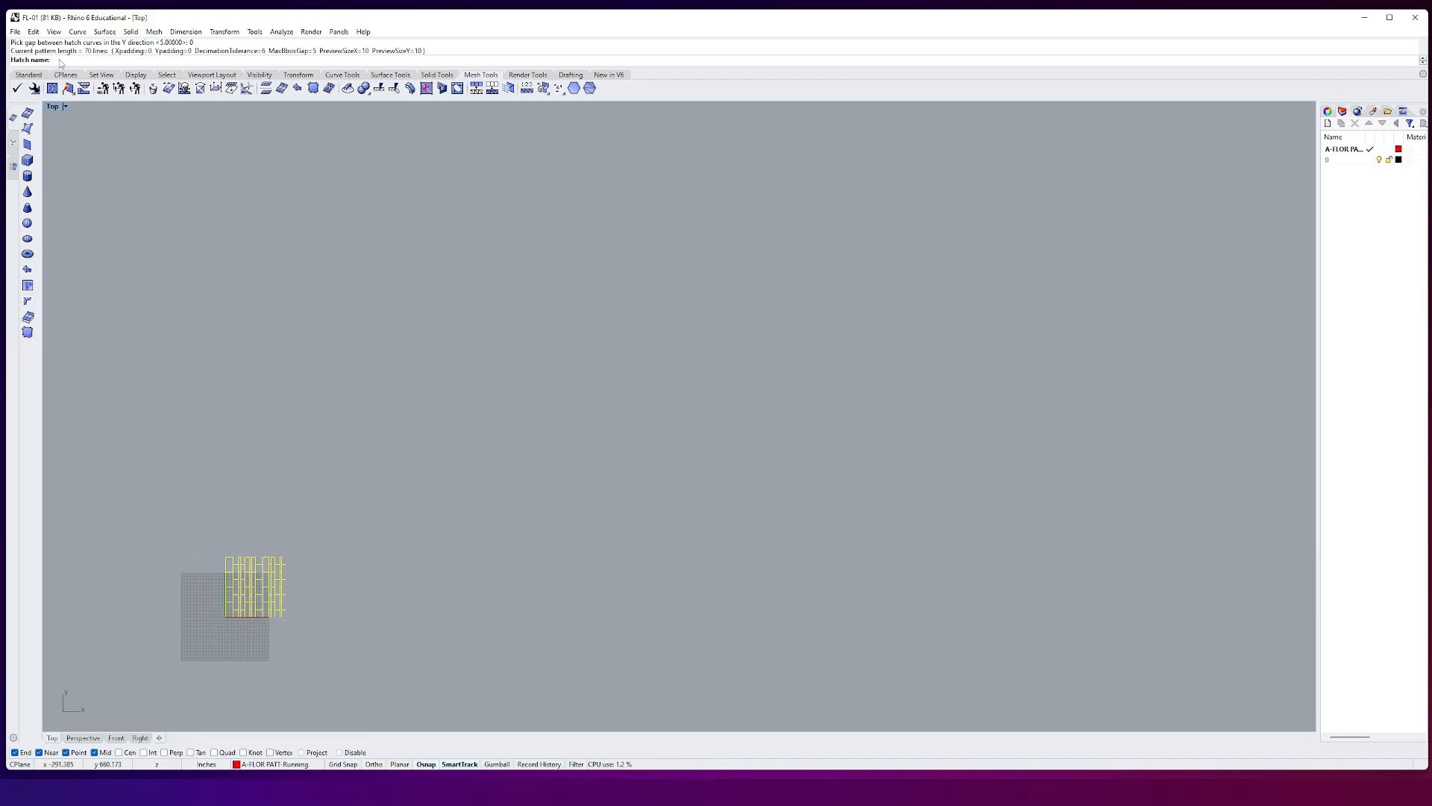
type("FL-01")
key("Return")
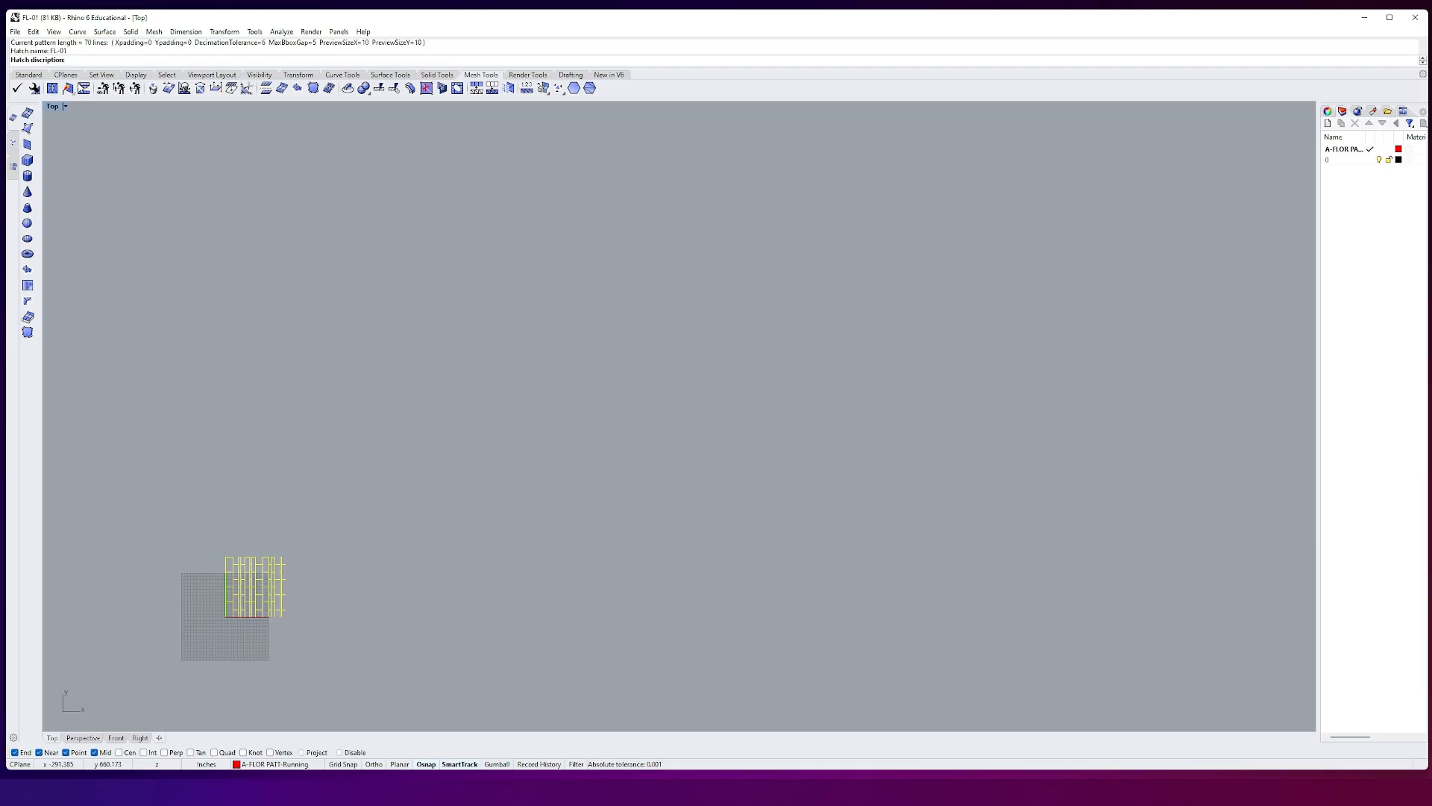
left_click(78, 65)
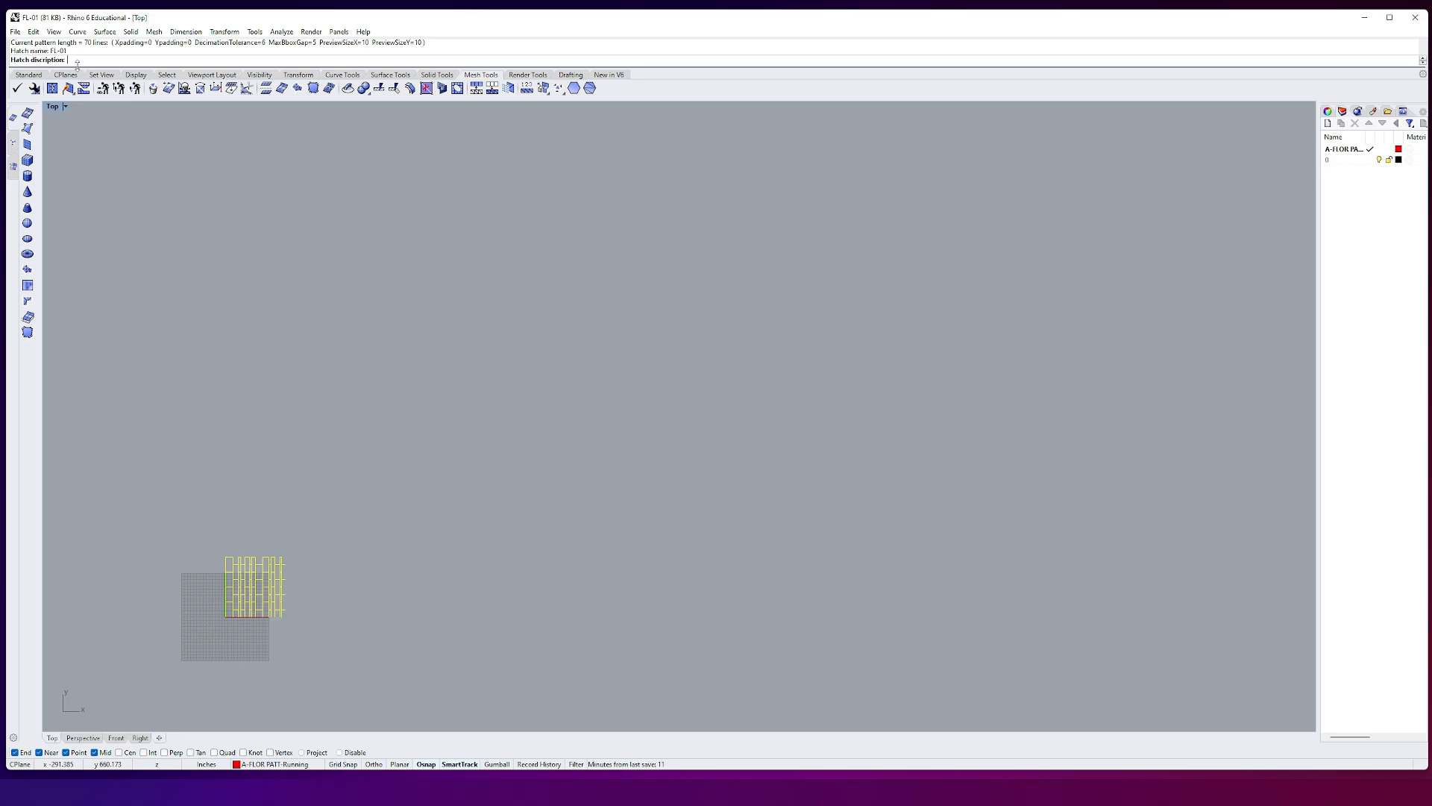
type("Floor_Pattern_01")
key("Return")
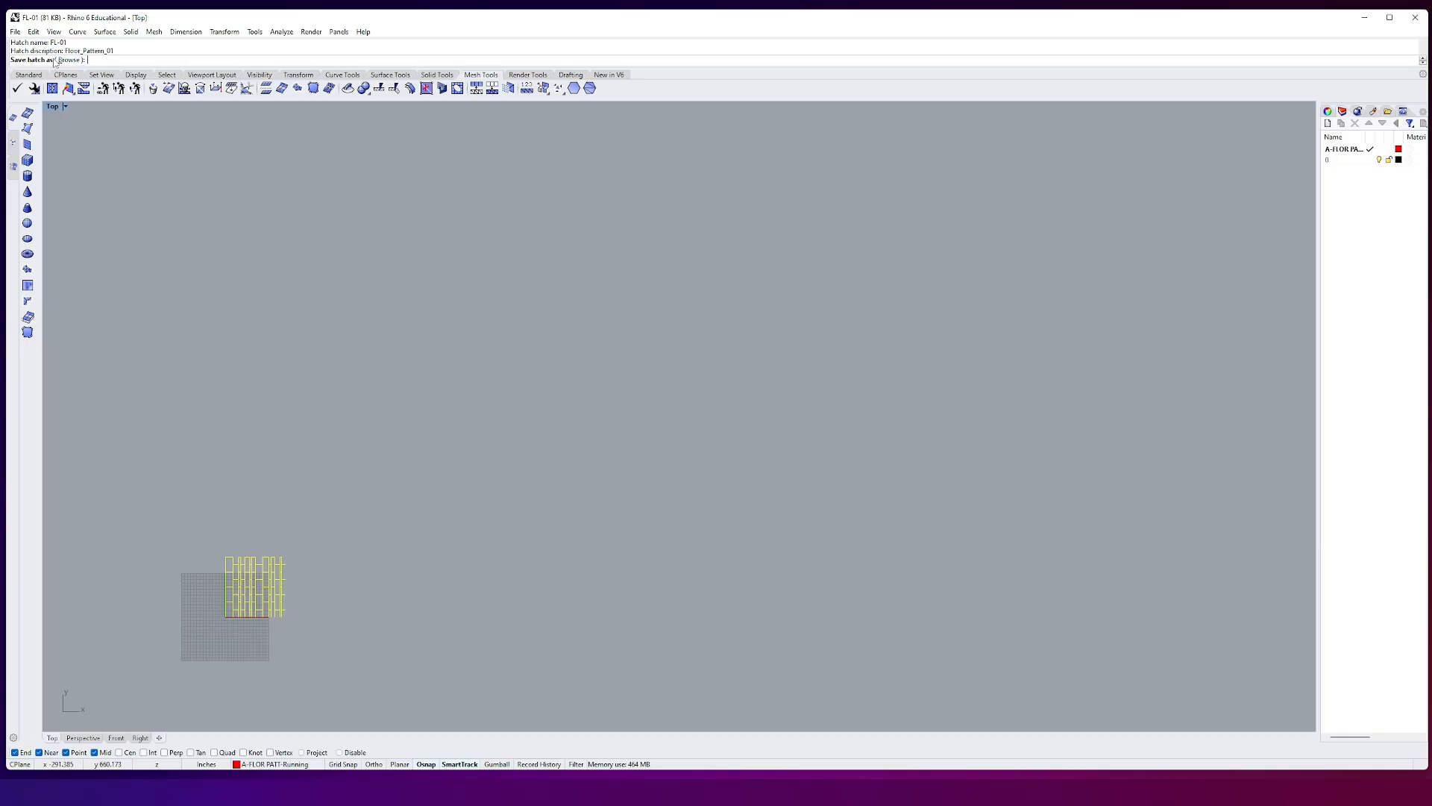
Step: Save the hatch pattern as FL-01.pat in the HatchTutorial folder on the desktop and deselect the curves
left_click(65, 60)
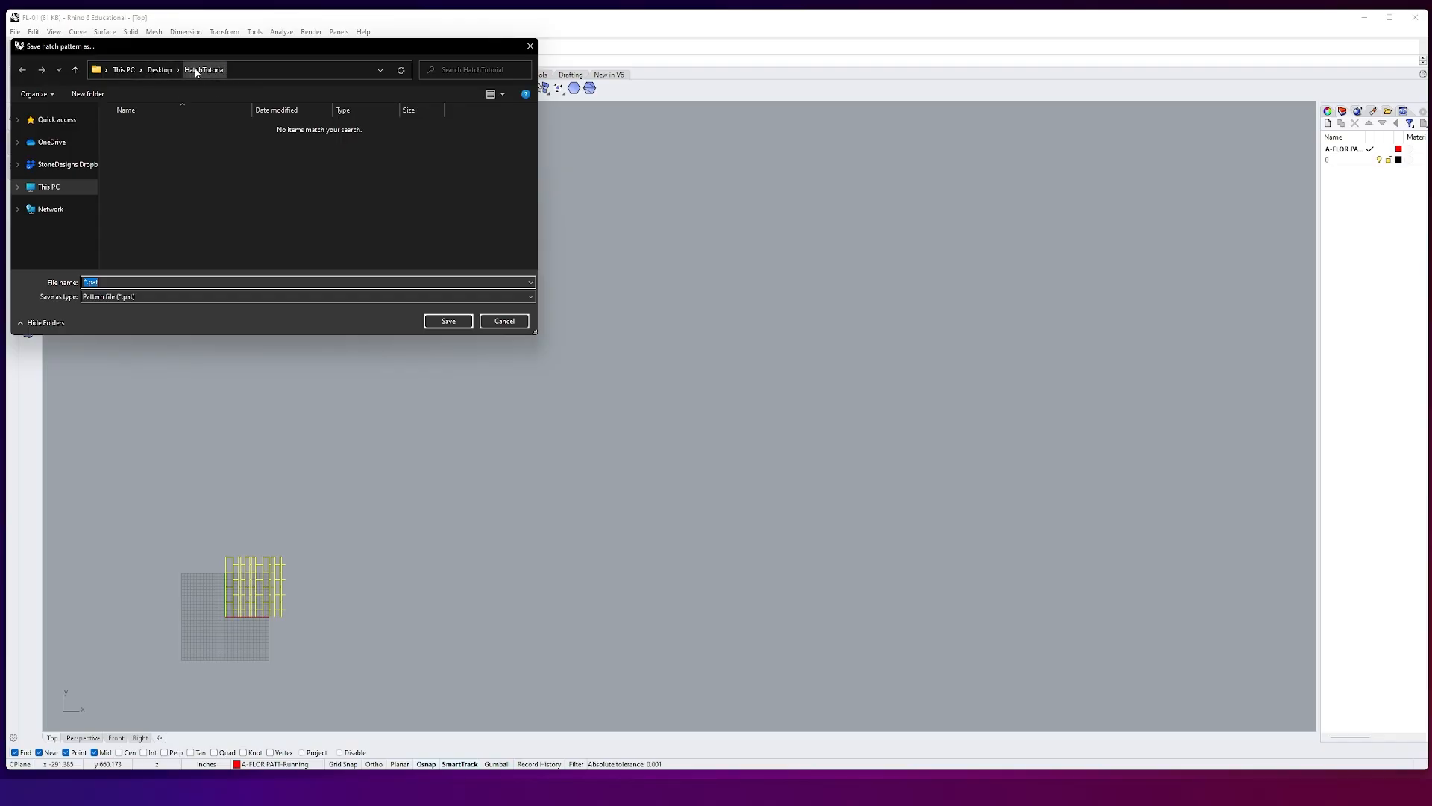
left_click_drag(134, 46, 222, 151)
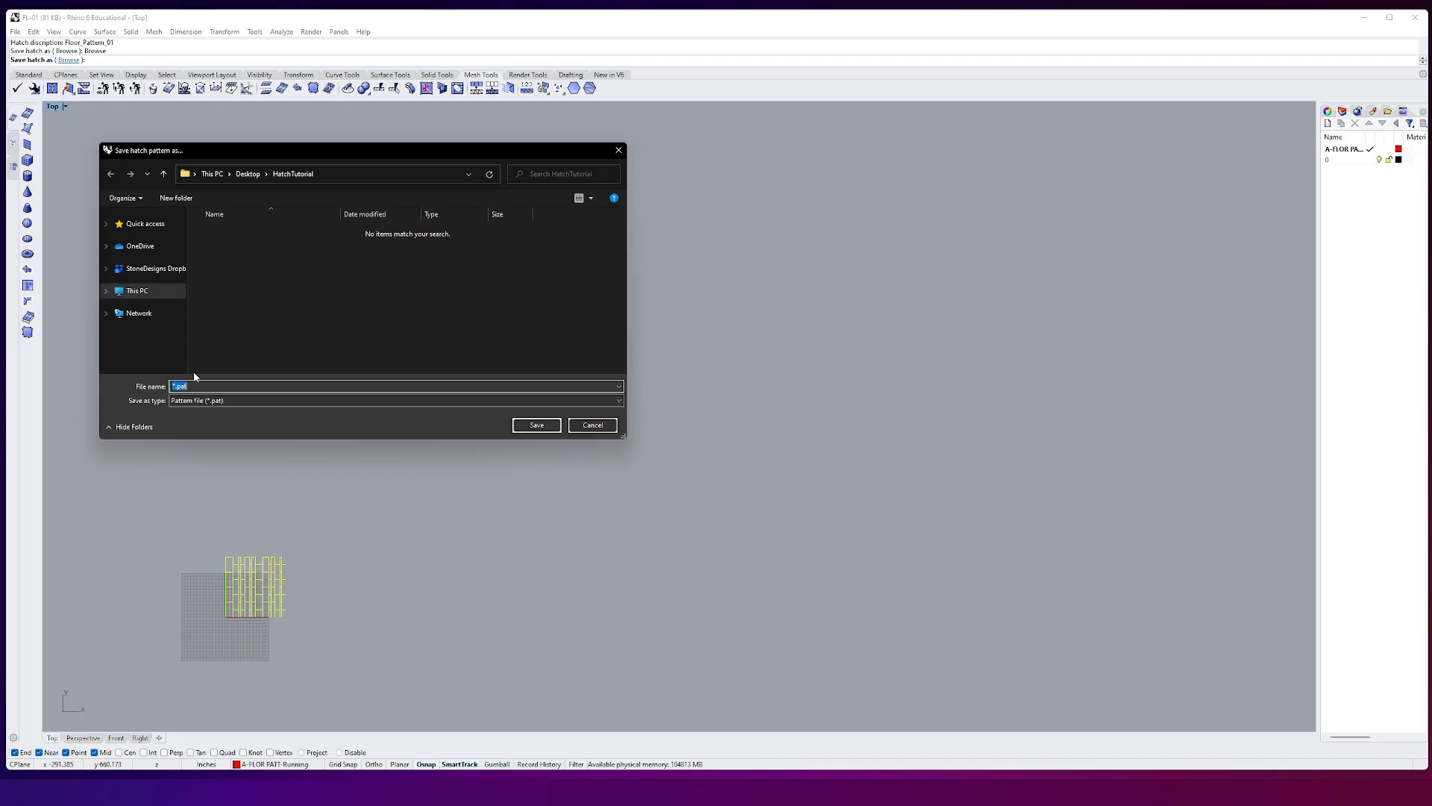
left_click(174, 386)
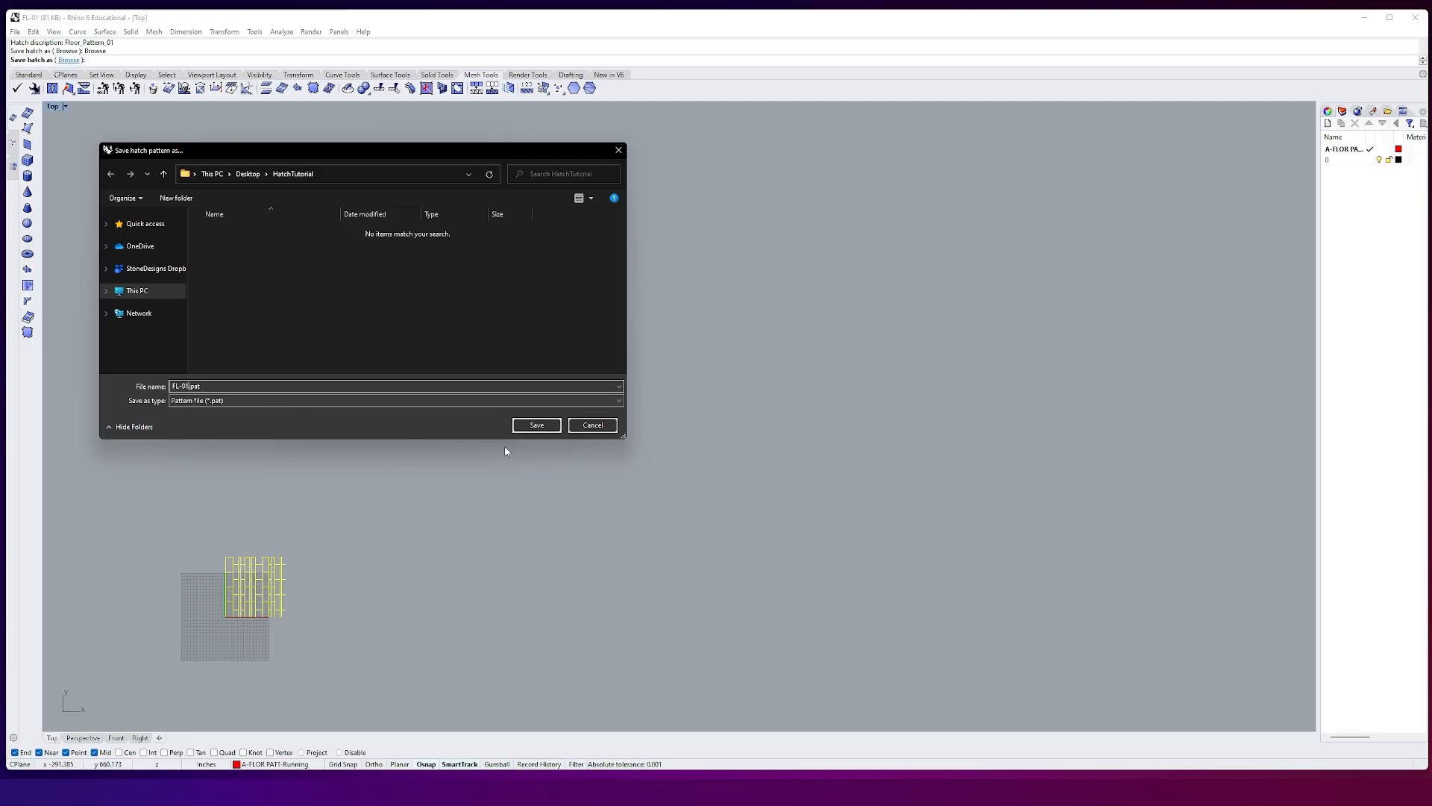
left_click(537, 425)
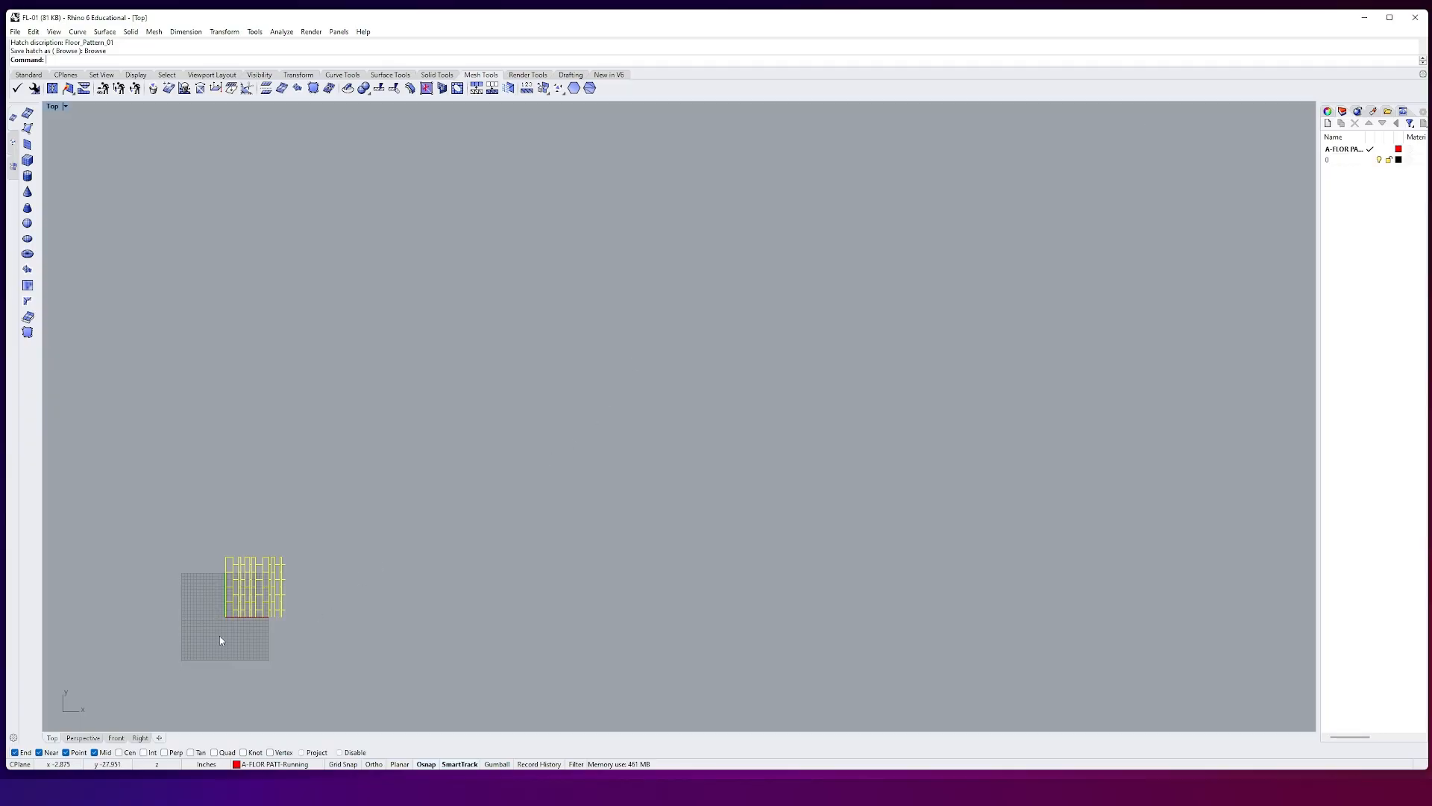
key("Escape")
Step: Switch to AutoCAD and create a new drawing from the acad template
scroll(190, 648, "up", 10)
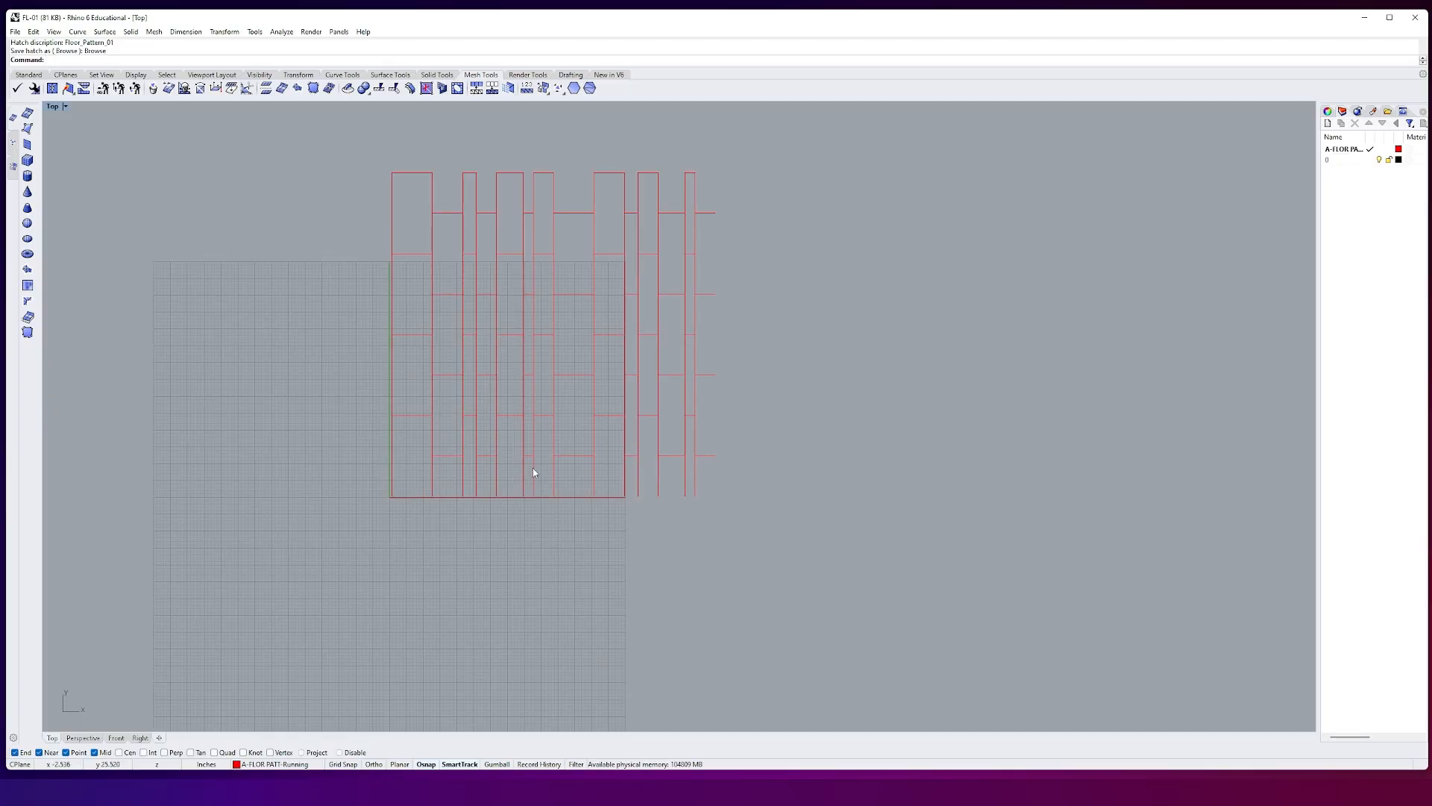
right_click_drag(610, 304, 633, 345)
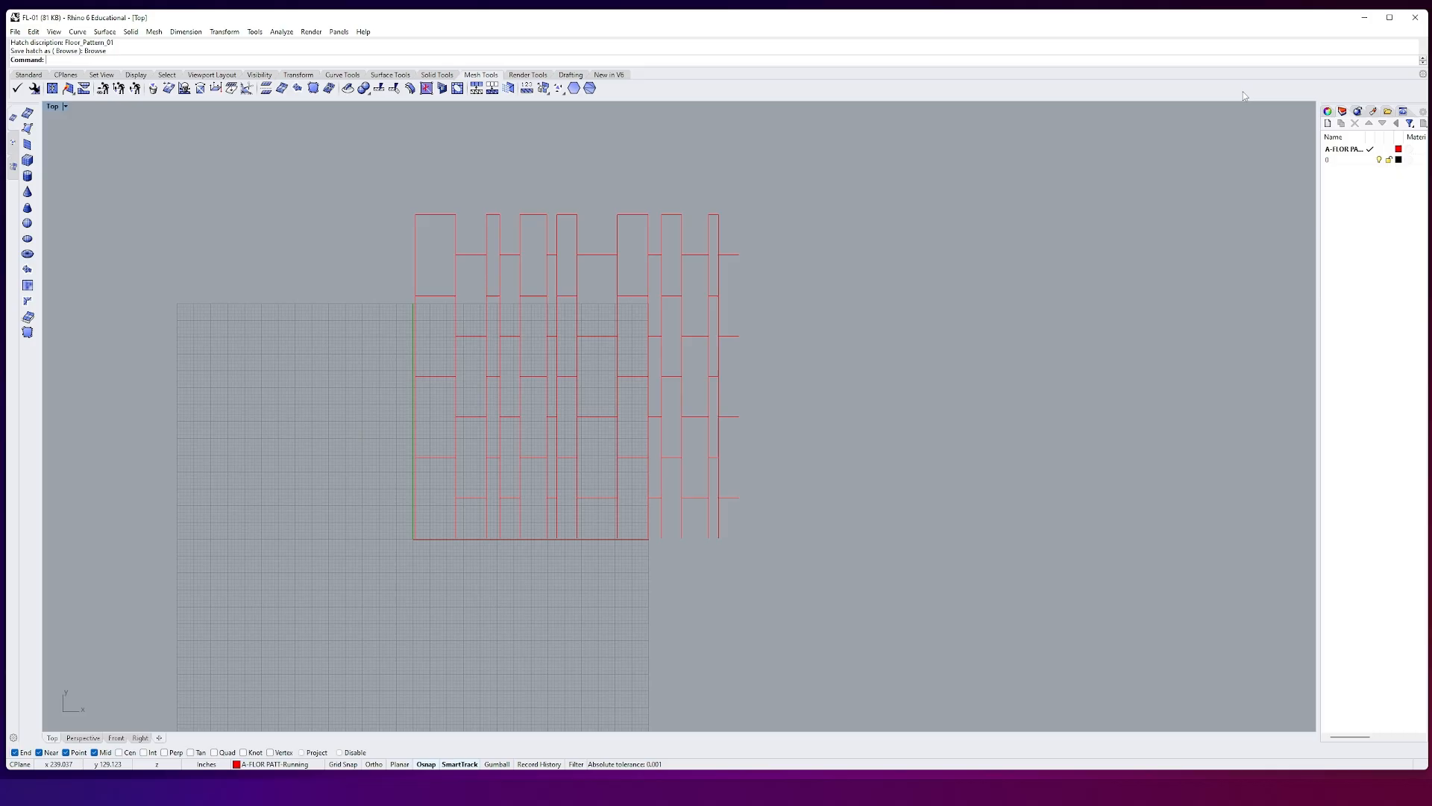
left_click(1365, 23)
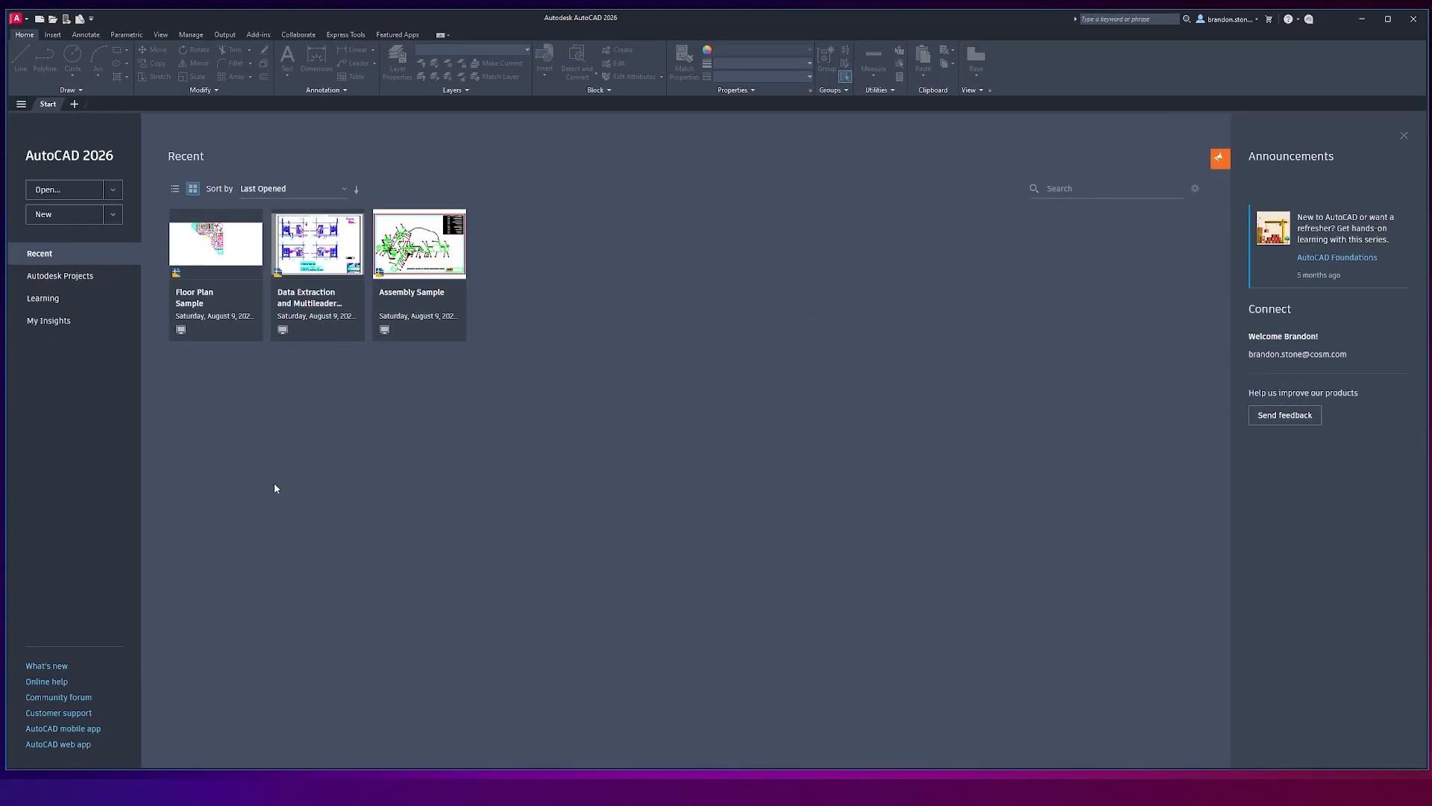
left_click(38, 22)
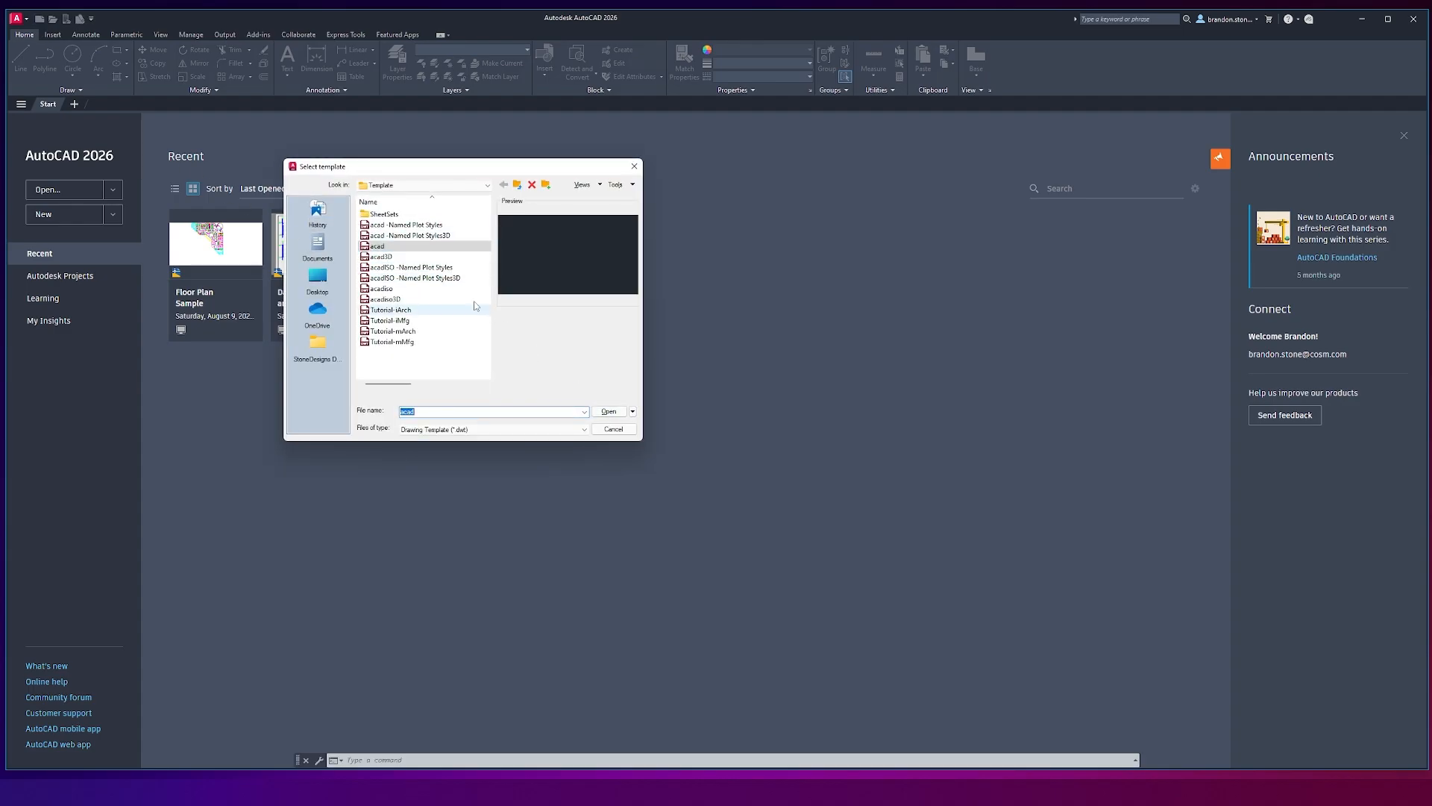
left_click(607, 412)
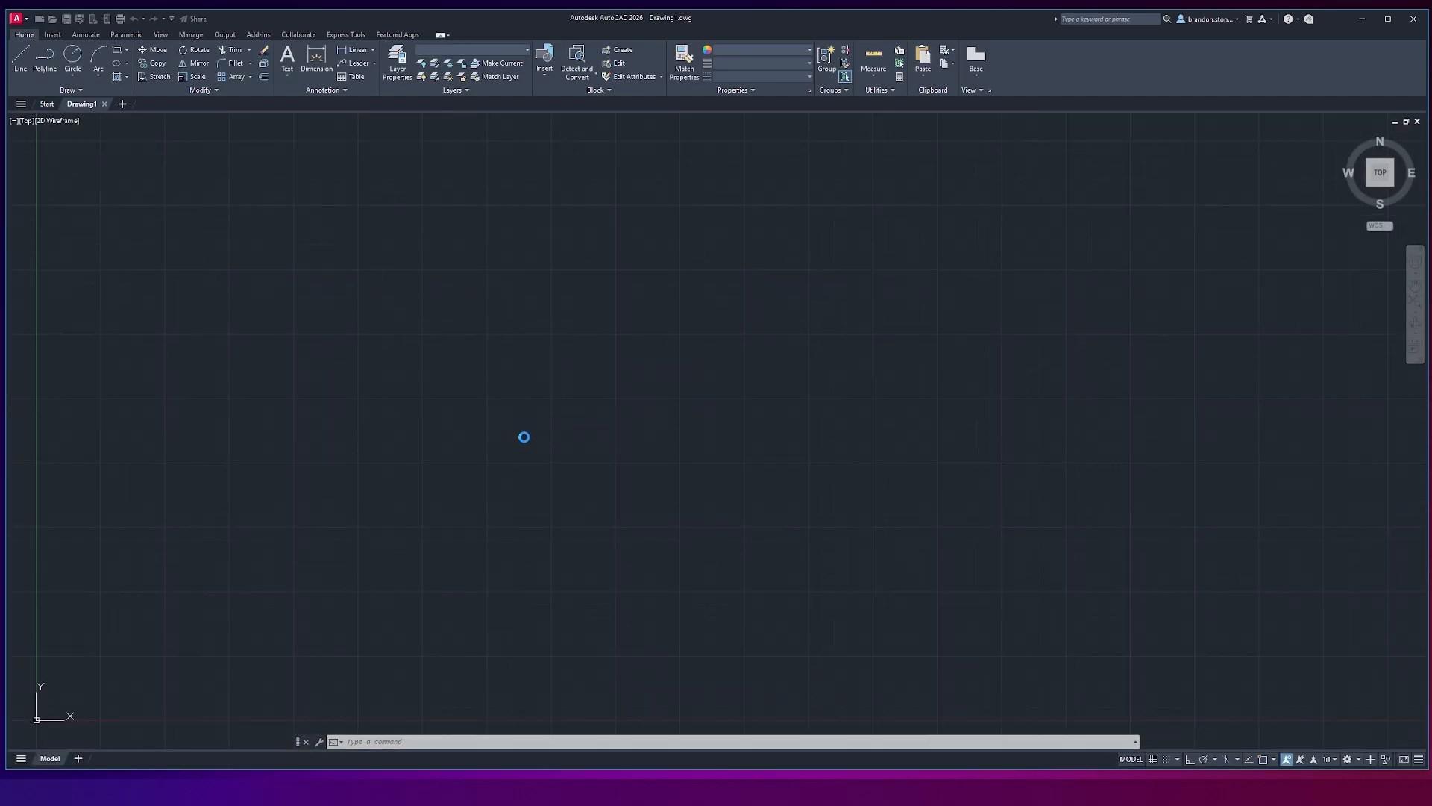
type("uin")
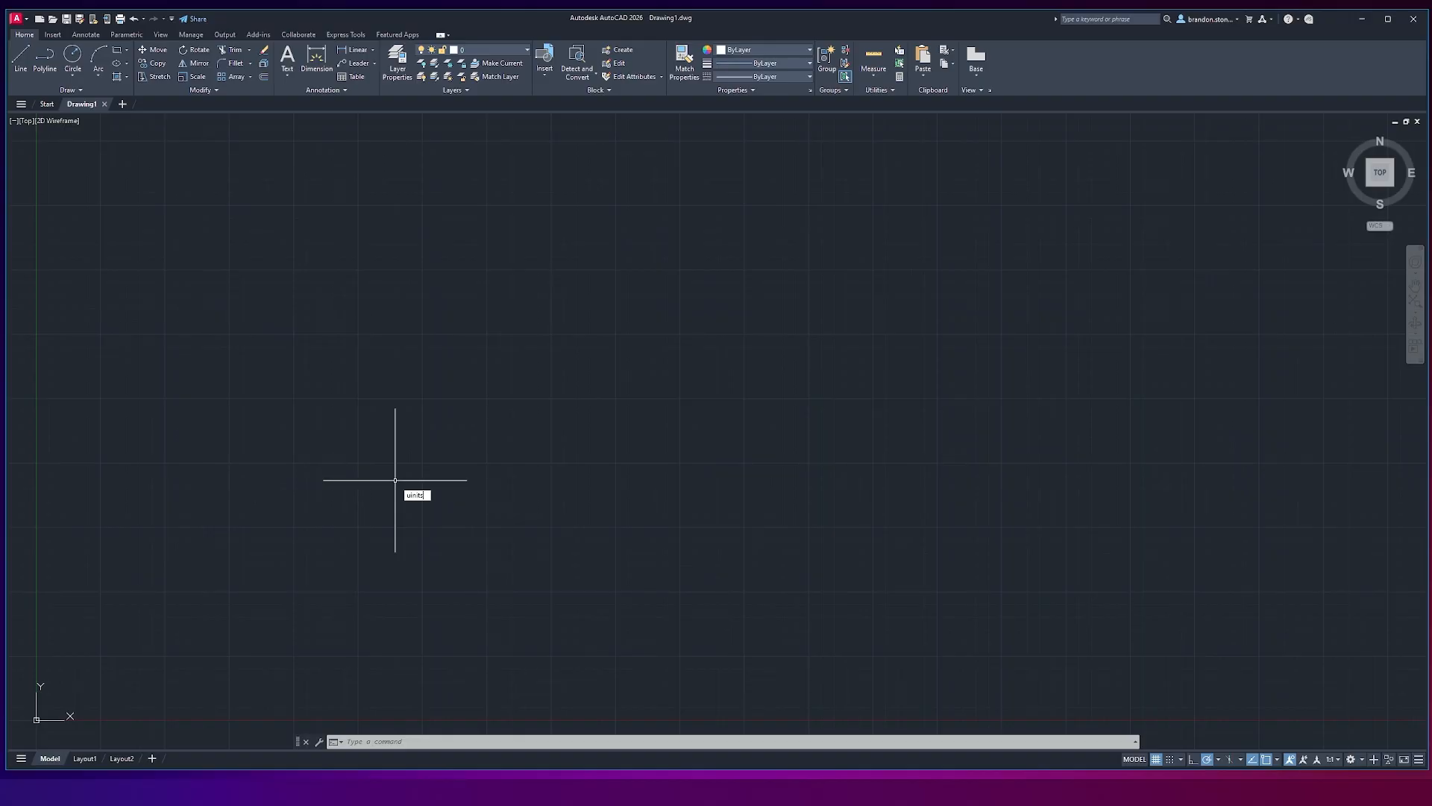
type("its")
key("Return")
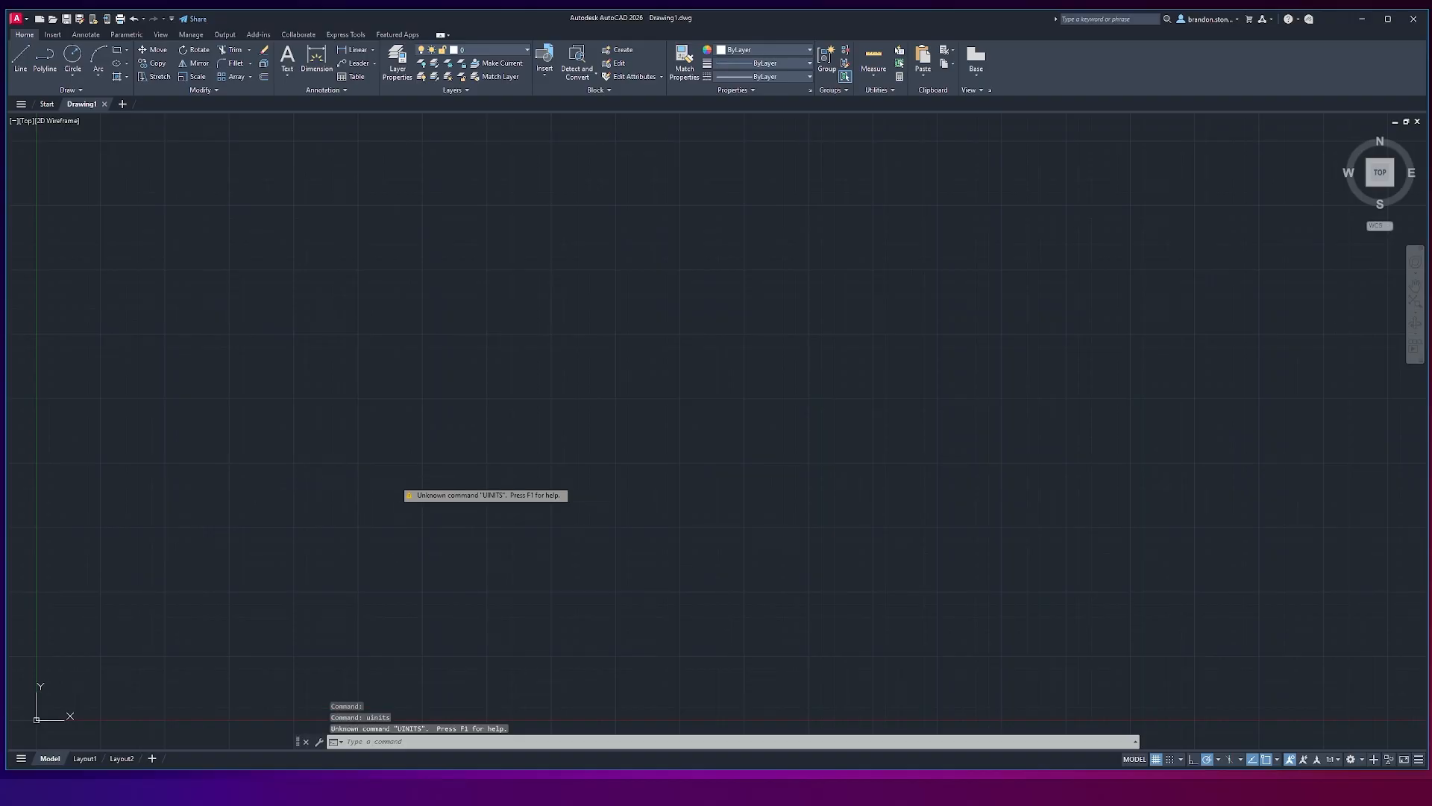
Step: Set the drawing's length unit type to Architectural, keeping inches as the insertion scale
type("units")
key("Return")
left_click(286, 284)
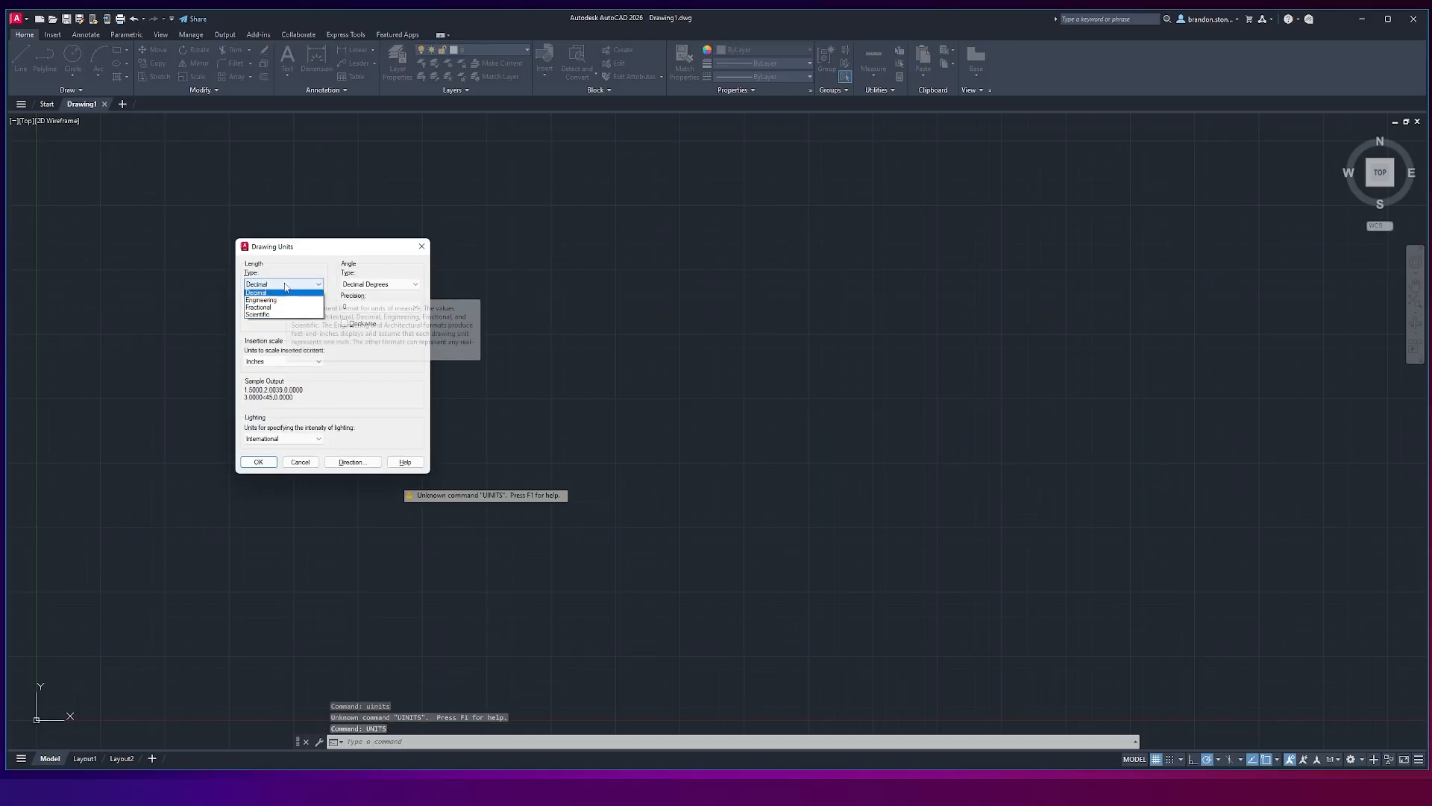
left_click(262, 294)
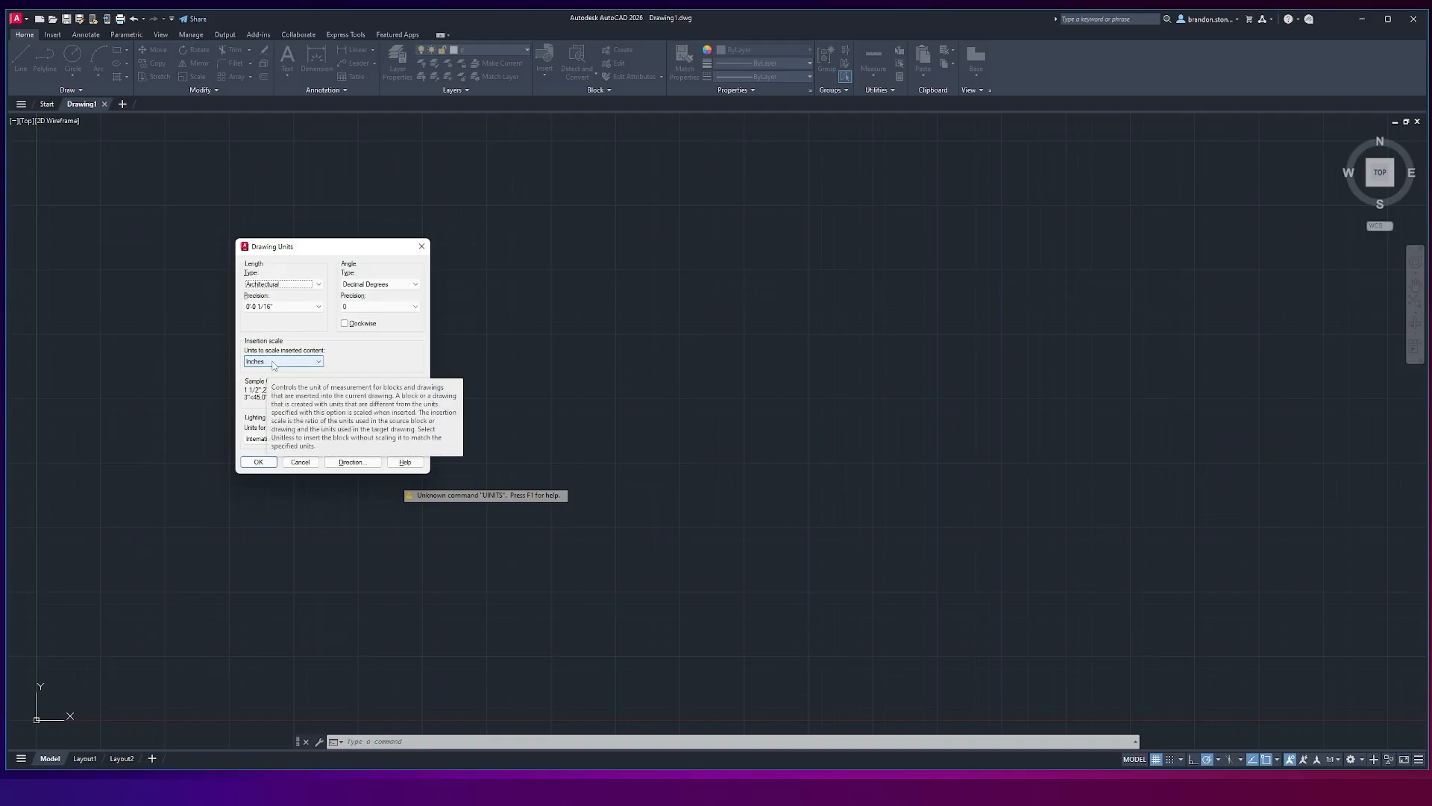
left_click(258, 462)
Step: Draw a 20' by 20' rectangle with its first corner just above and beside the origin
scroll(290, 380, "down", 7)
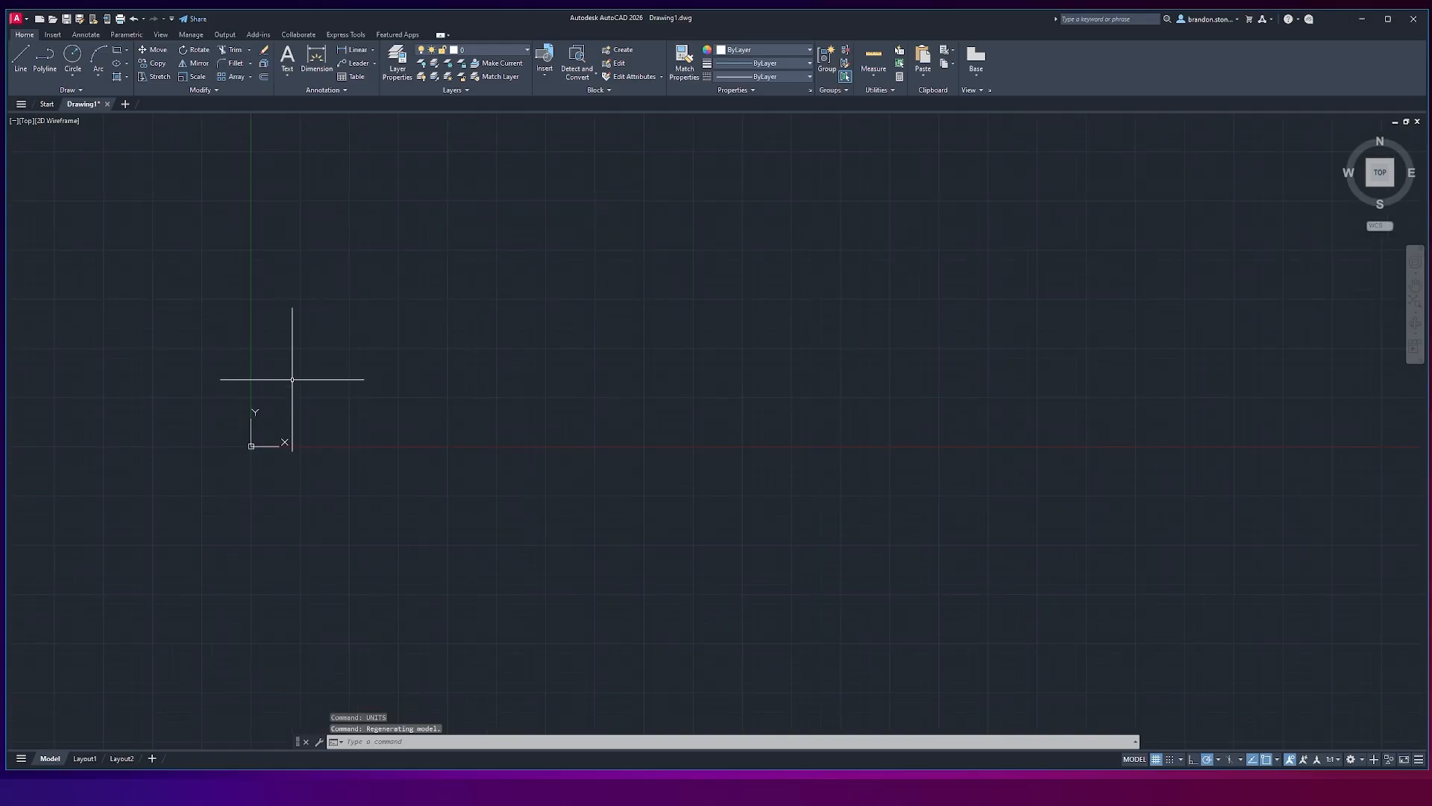
scroll(374, 274, "up", 5)
scroll(376, 275, "down", 3)
scroll(377, 275, "up", 2)
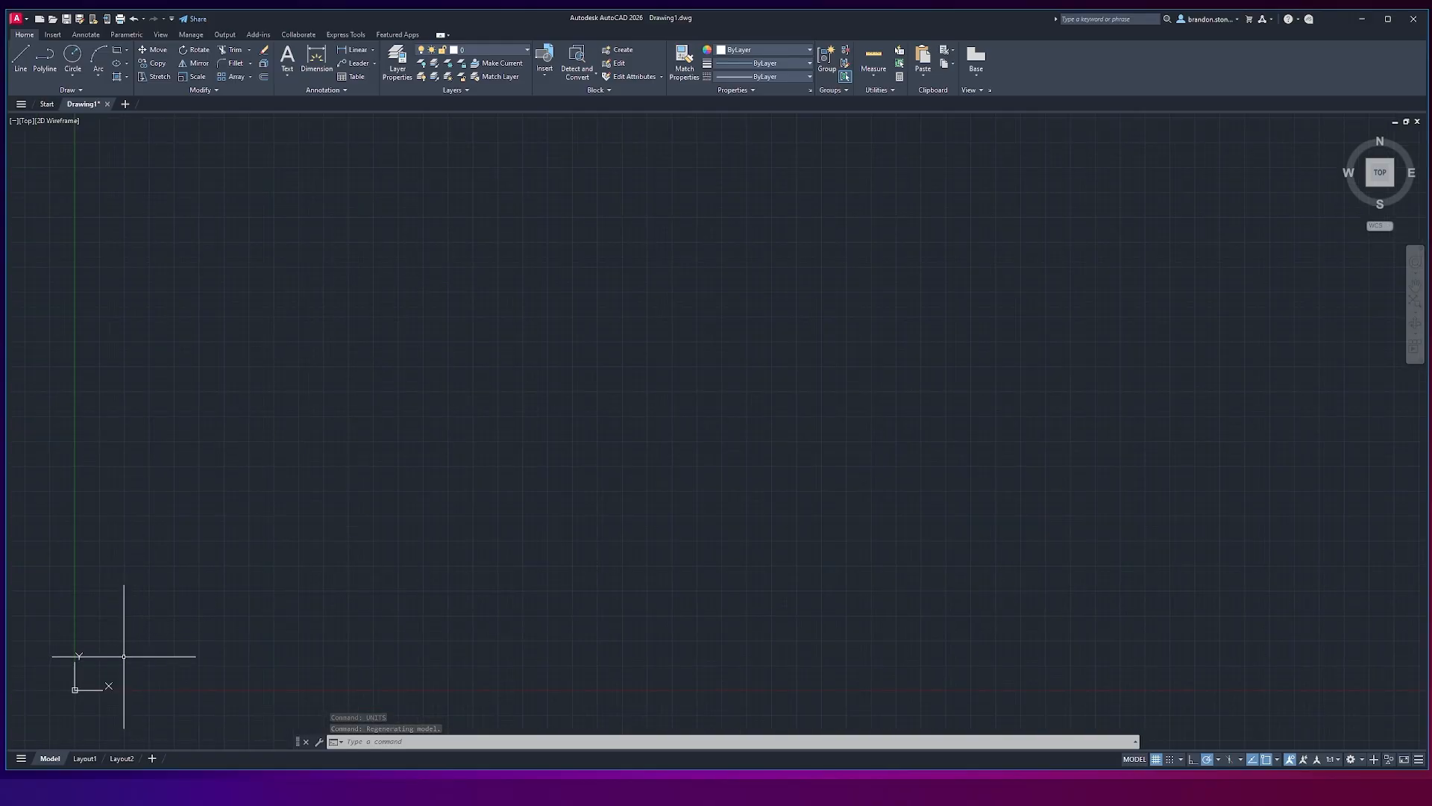
type("rec")
key("Return")
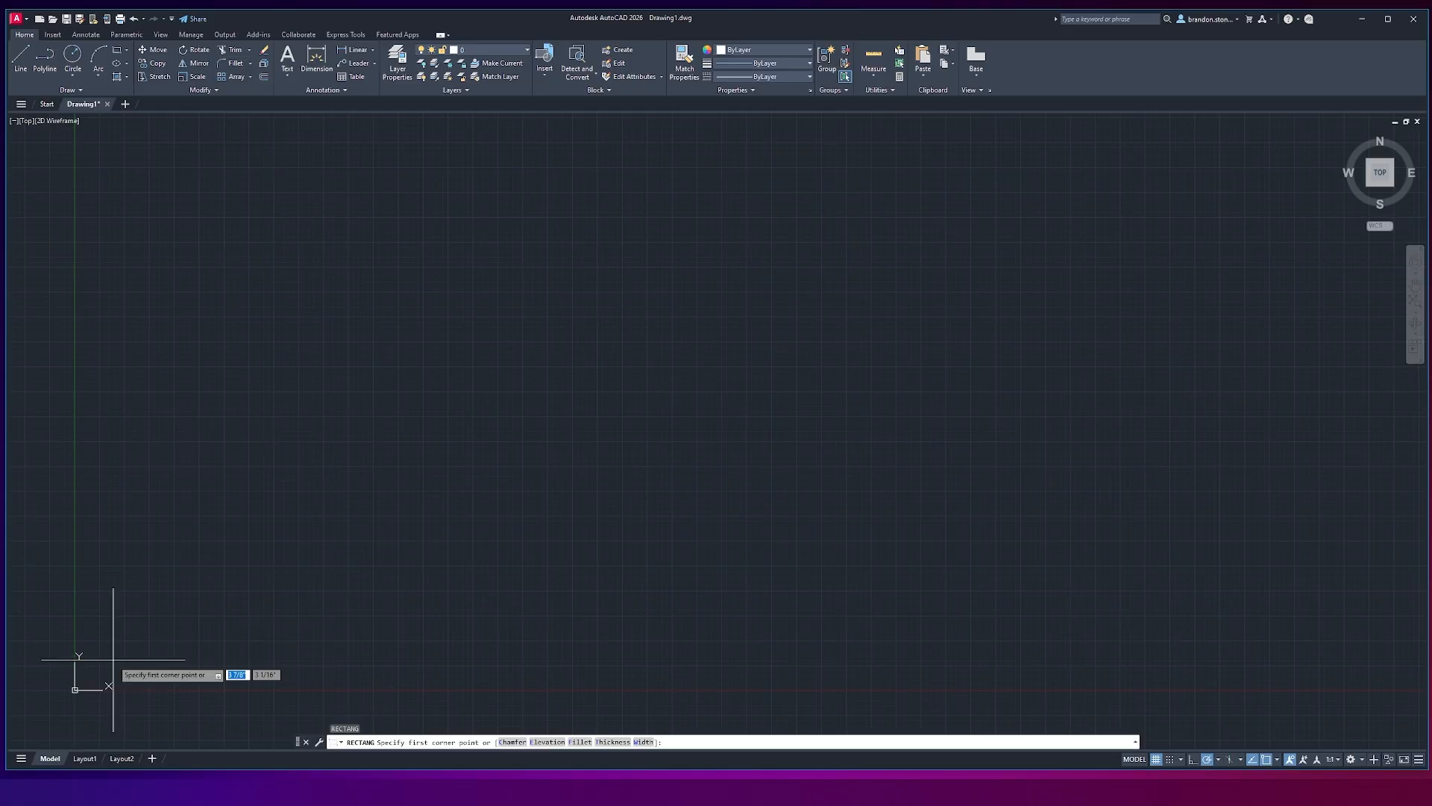
left_click(113, 666)
type("20")
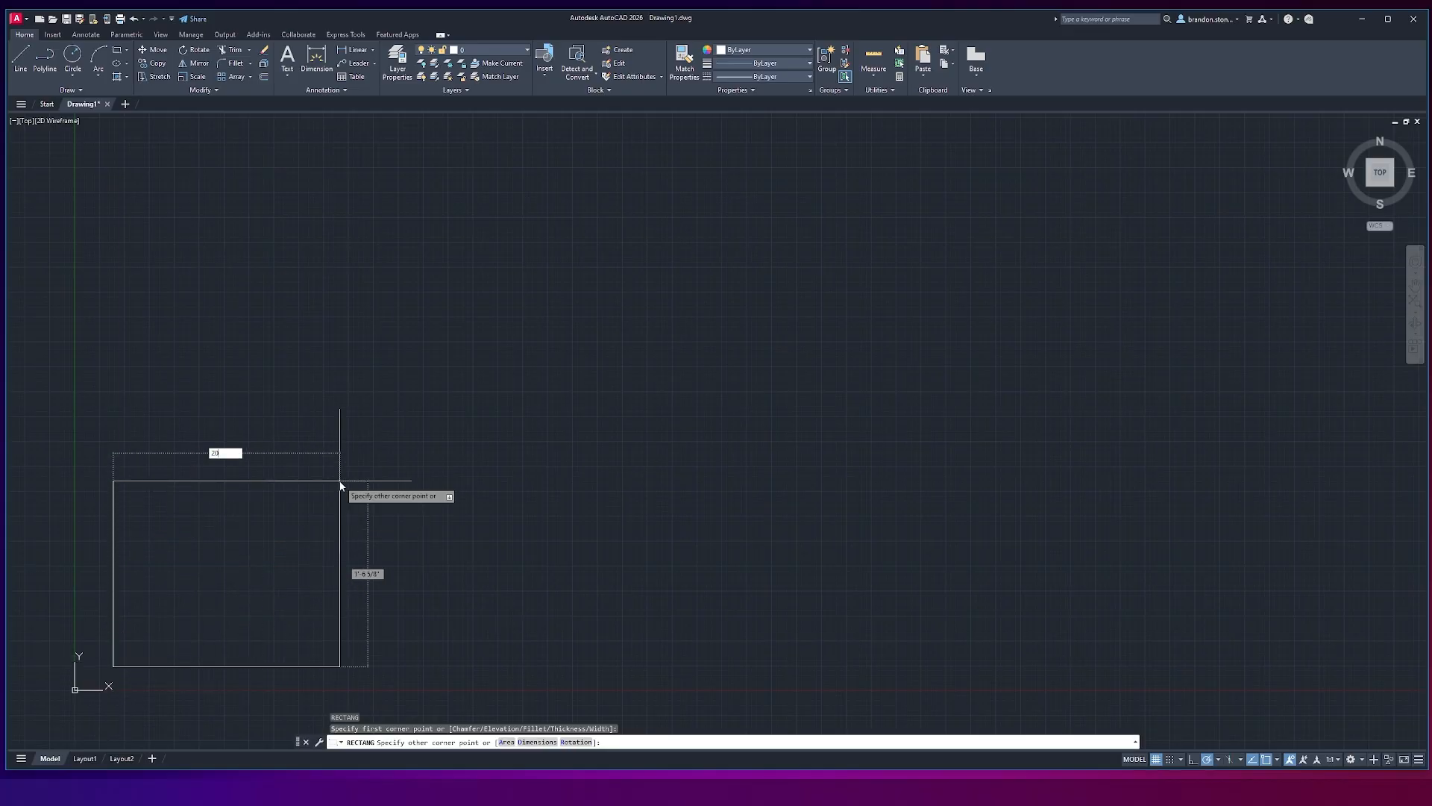
type("'")
key("Tab")
type("20'")
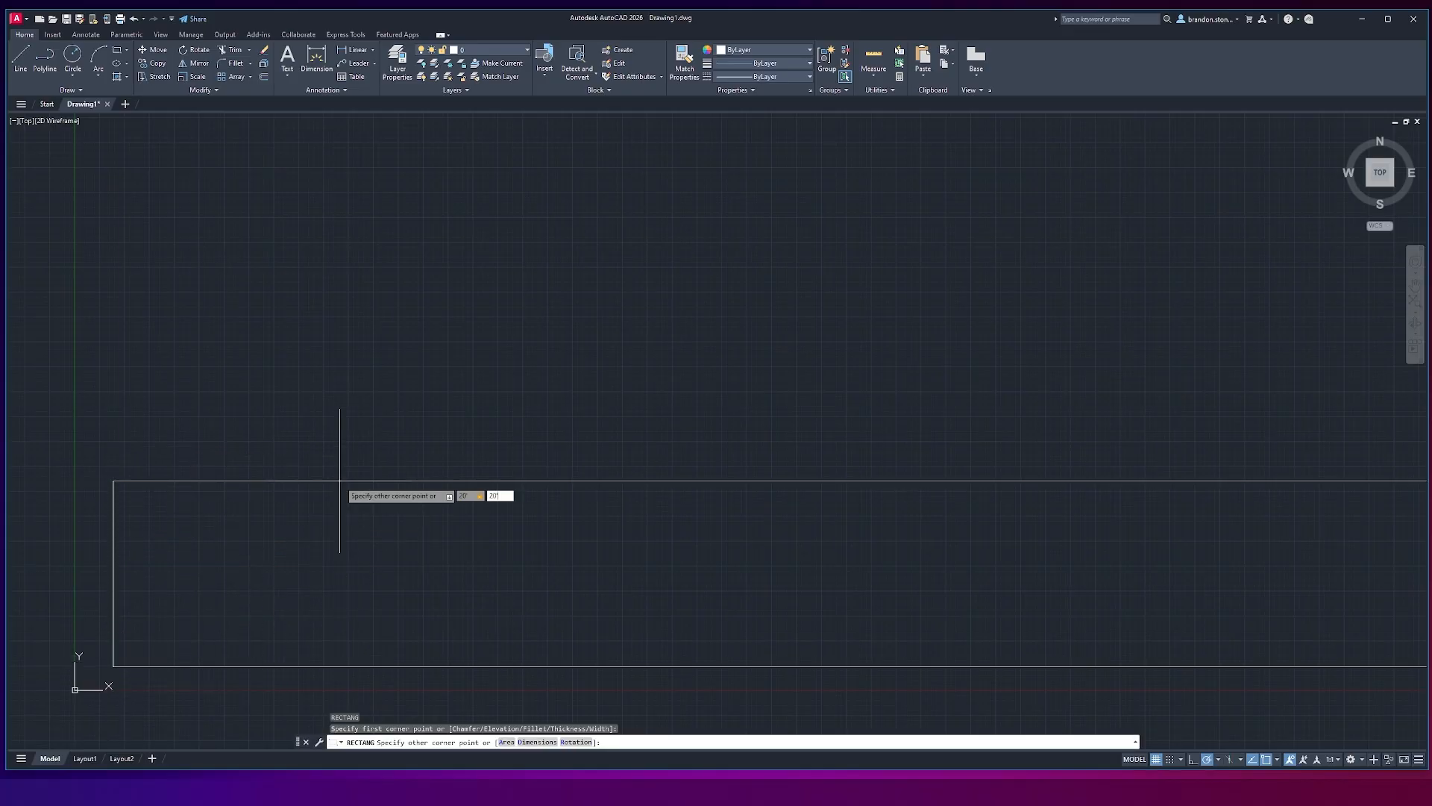
key("Return")
scroll(340, 480, "down", 5)
scroll(320, 336, "up", 2)
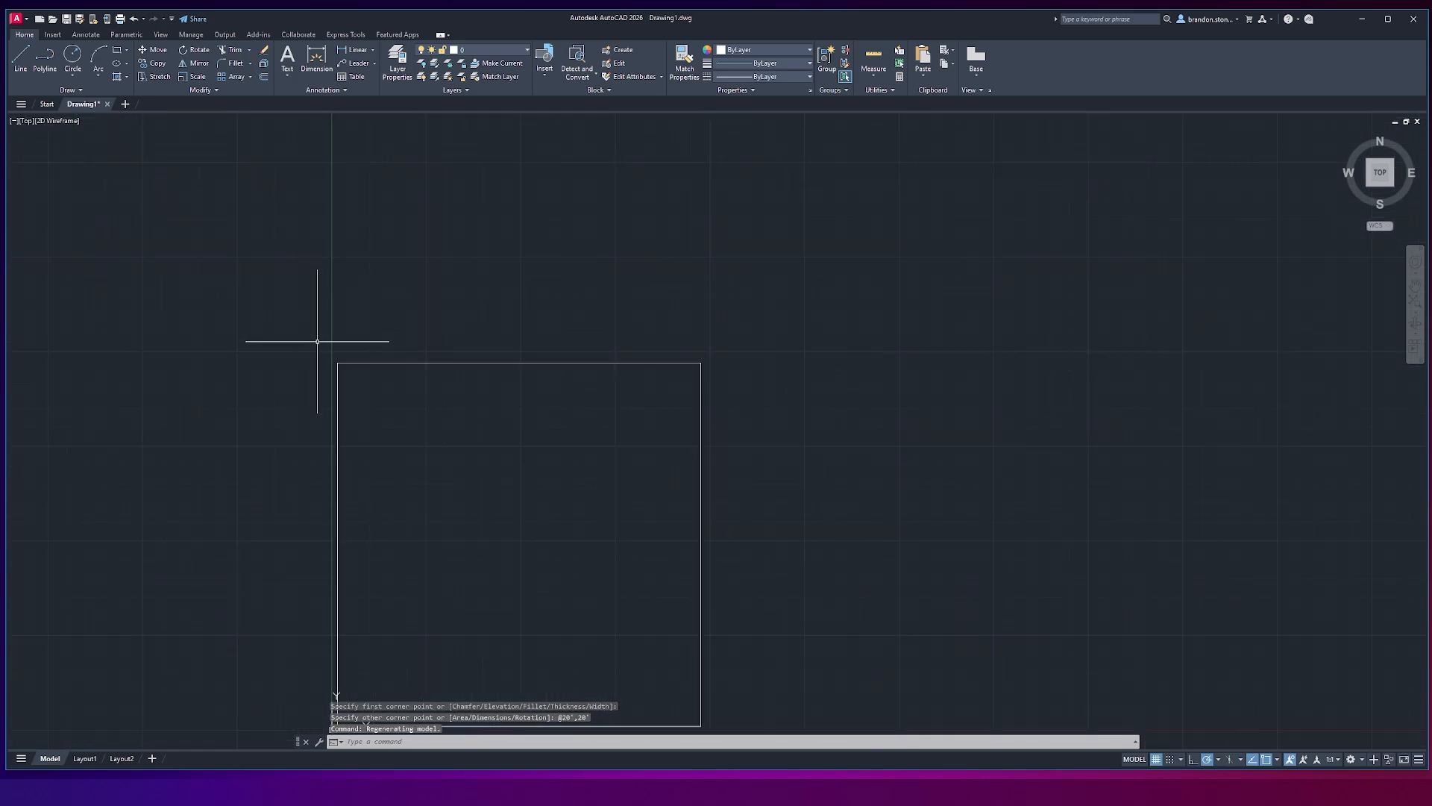
middle_click_drag(480, 522, 518, 390)
scroll(479, 422, "up", 2)
scroll(518, 390, "down", 2)
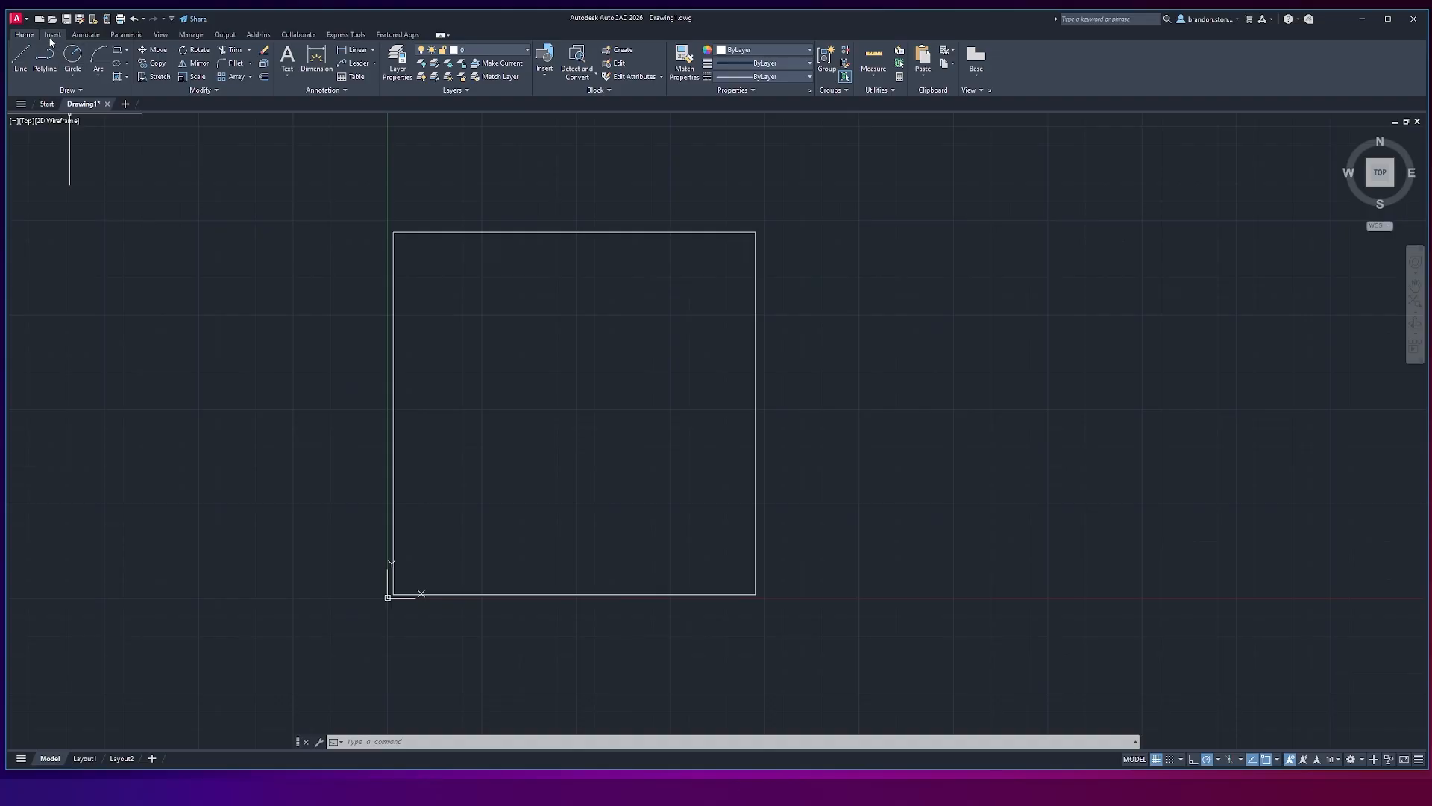
Step: Add the HatchTutorial folder on the desktop to the Support File Search Path in the options
type("cption")
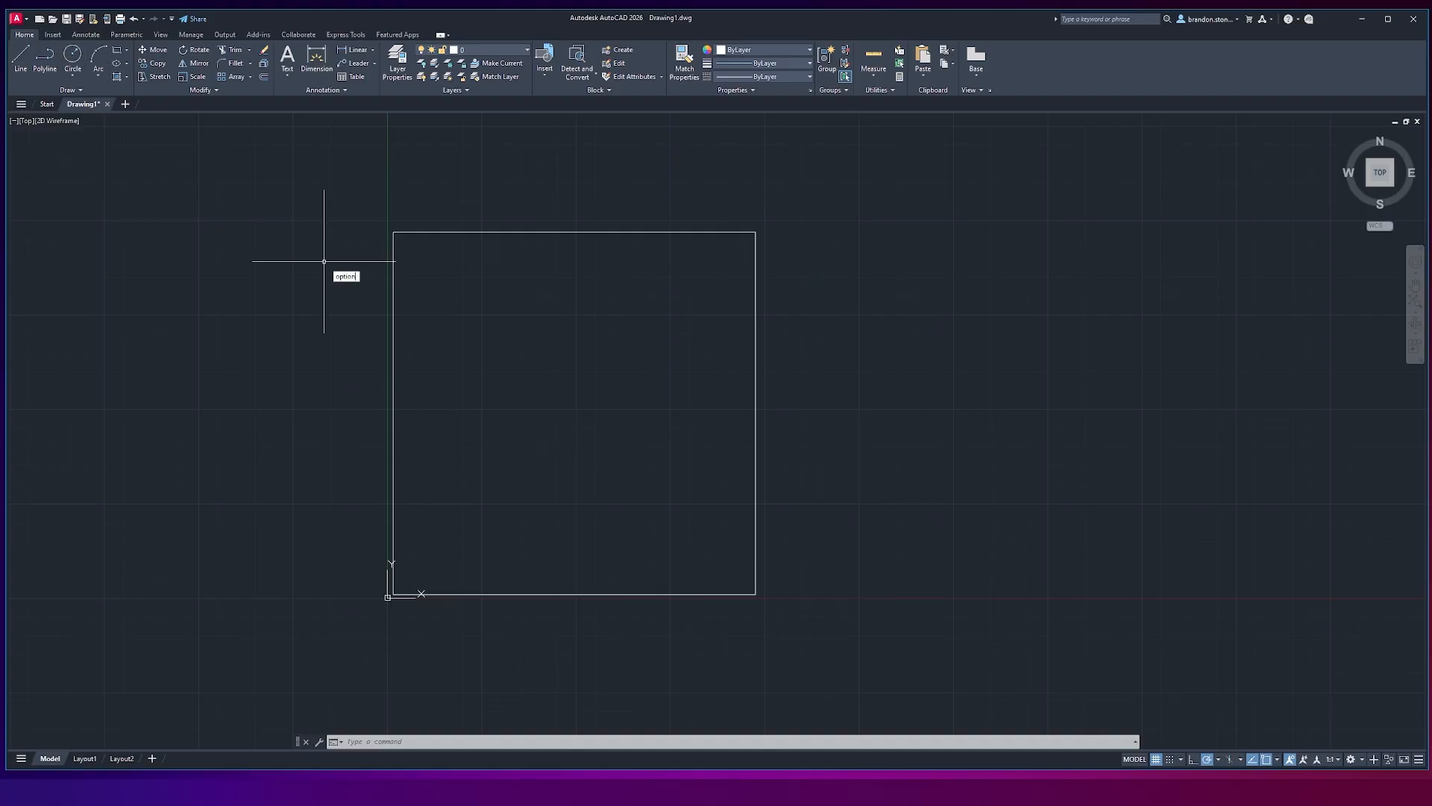
type("s")
key("Return")
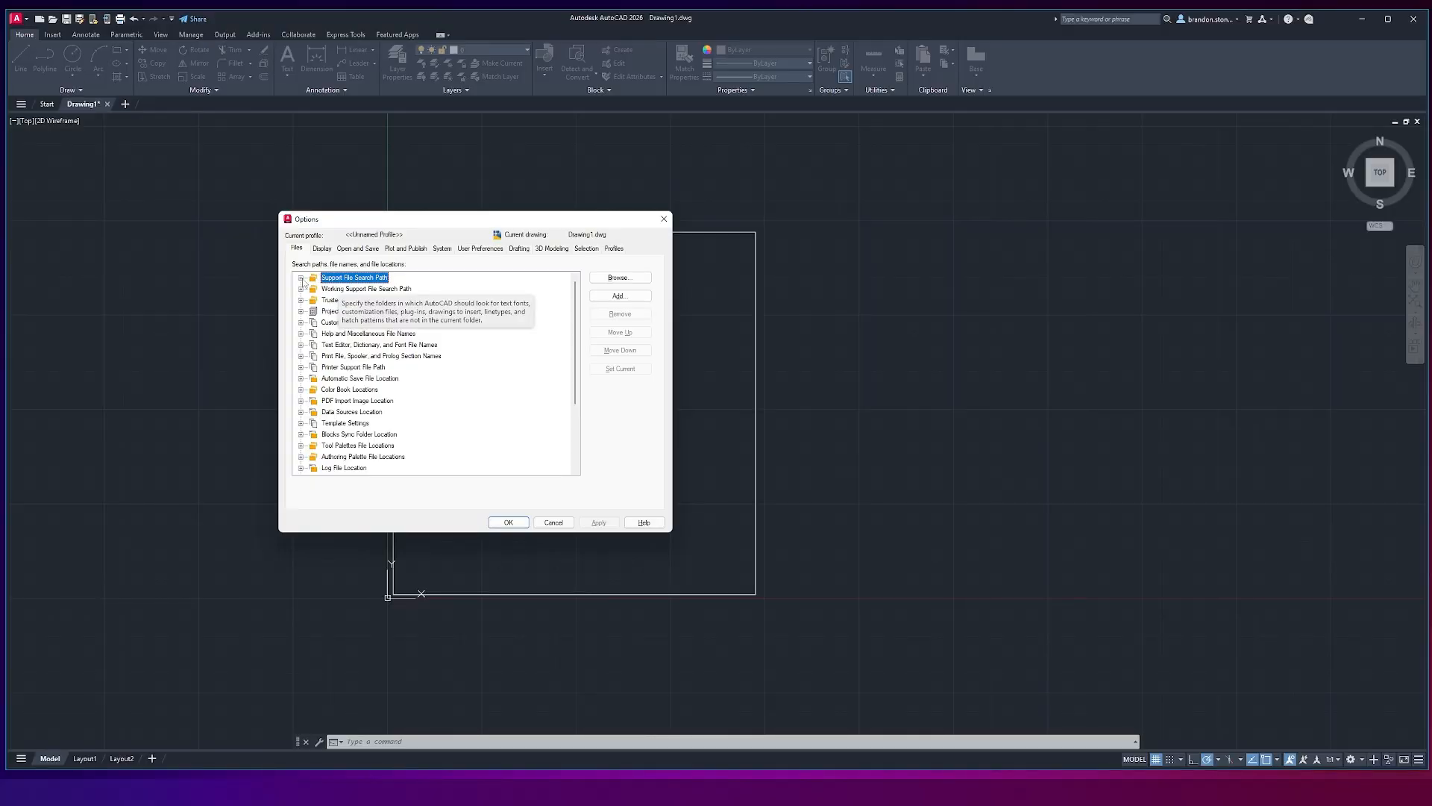
left_click(301, 278)
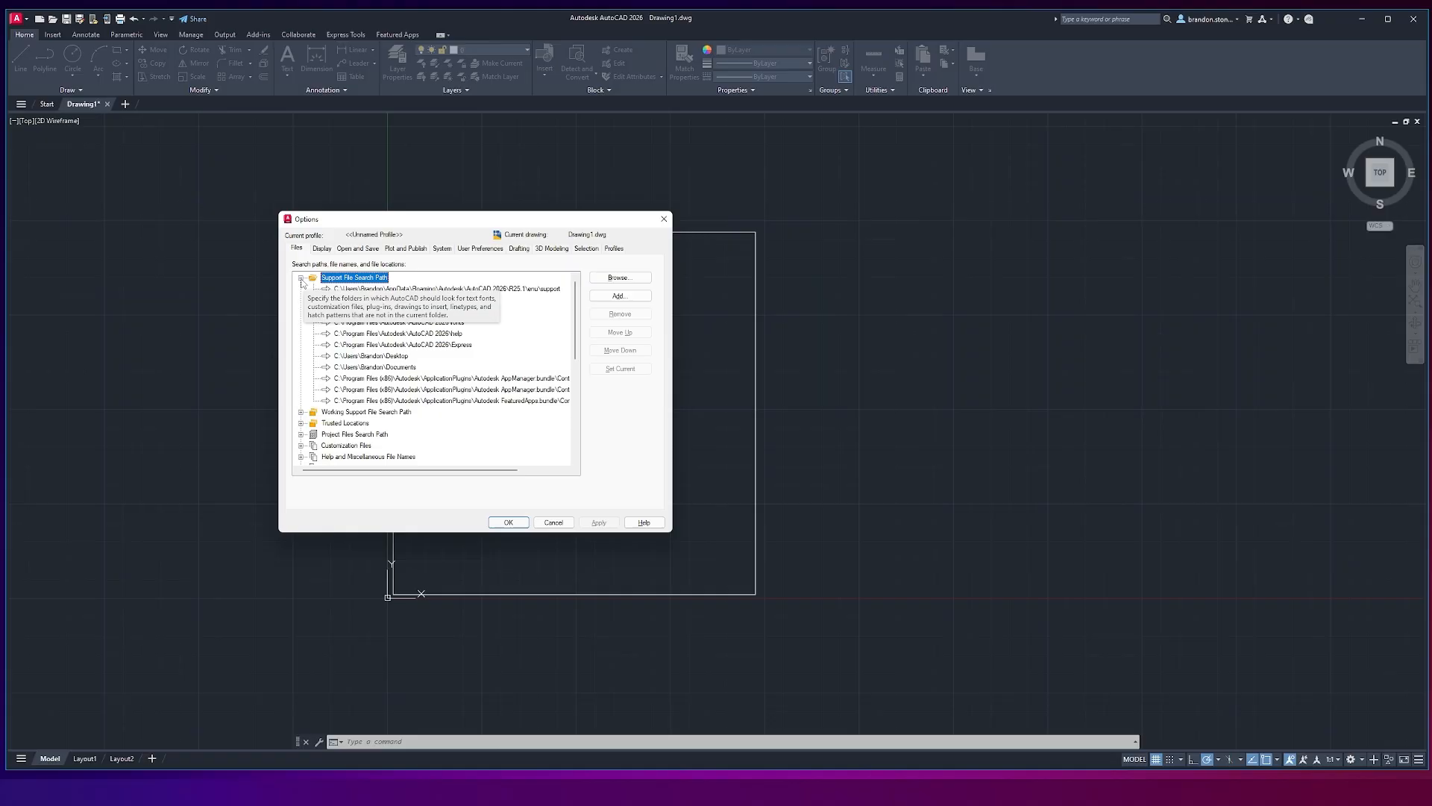
left_click(618, 296)
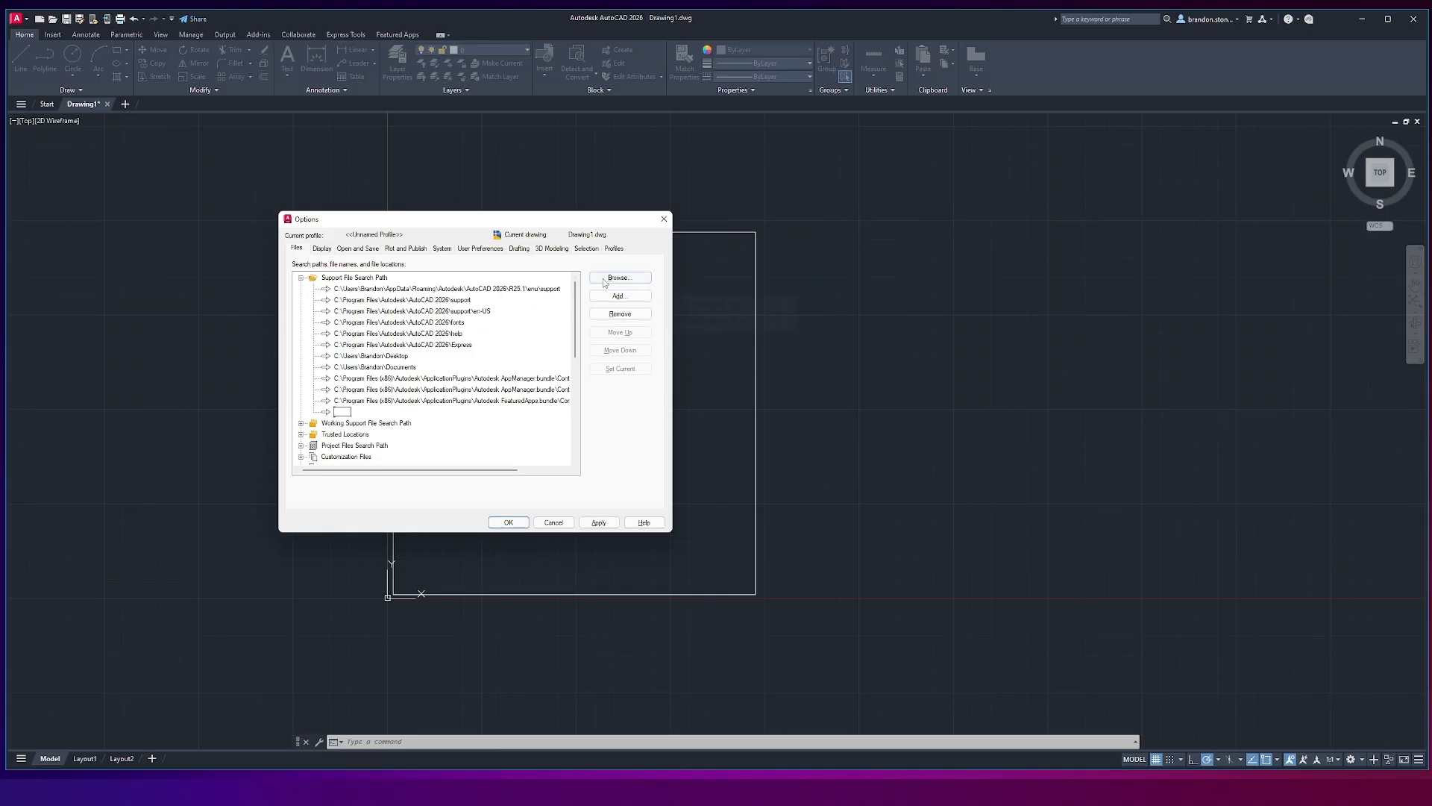
left_click(619, 277)
left_click(308, 299)
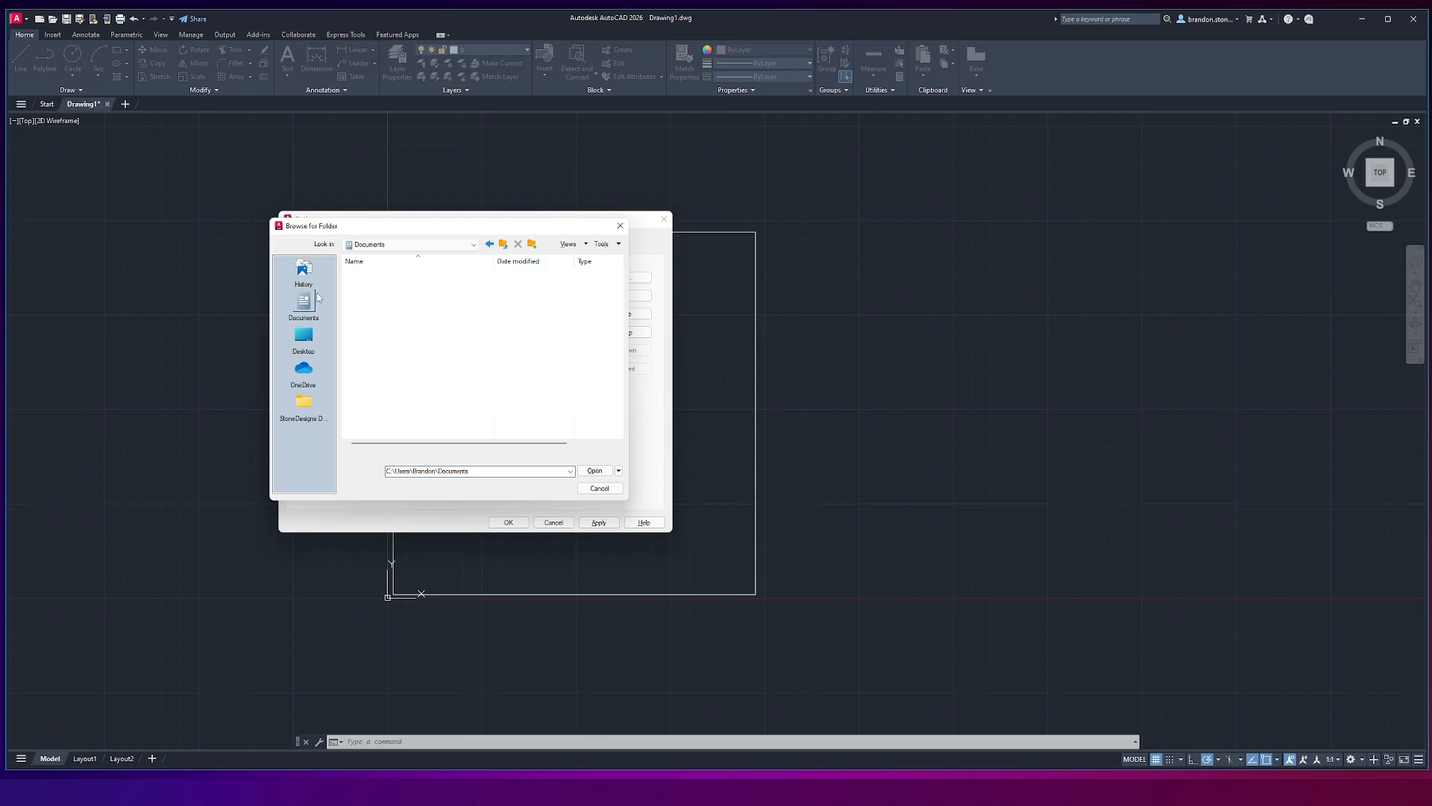
left_click(307, 341)
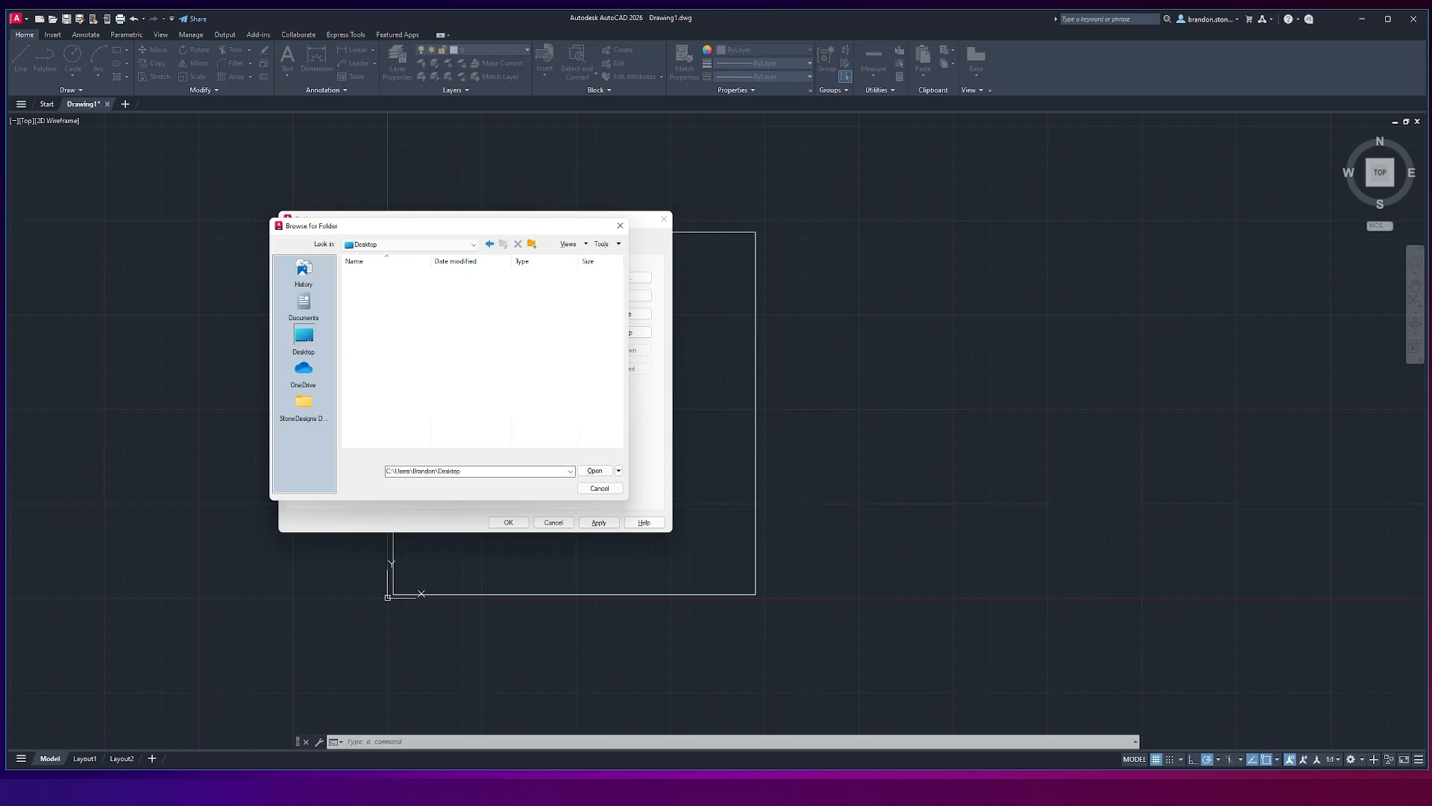
double_click(370, 338)
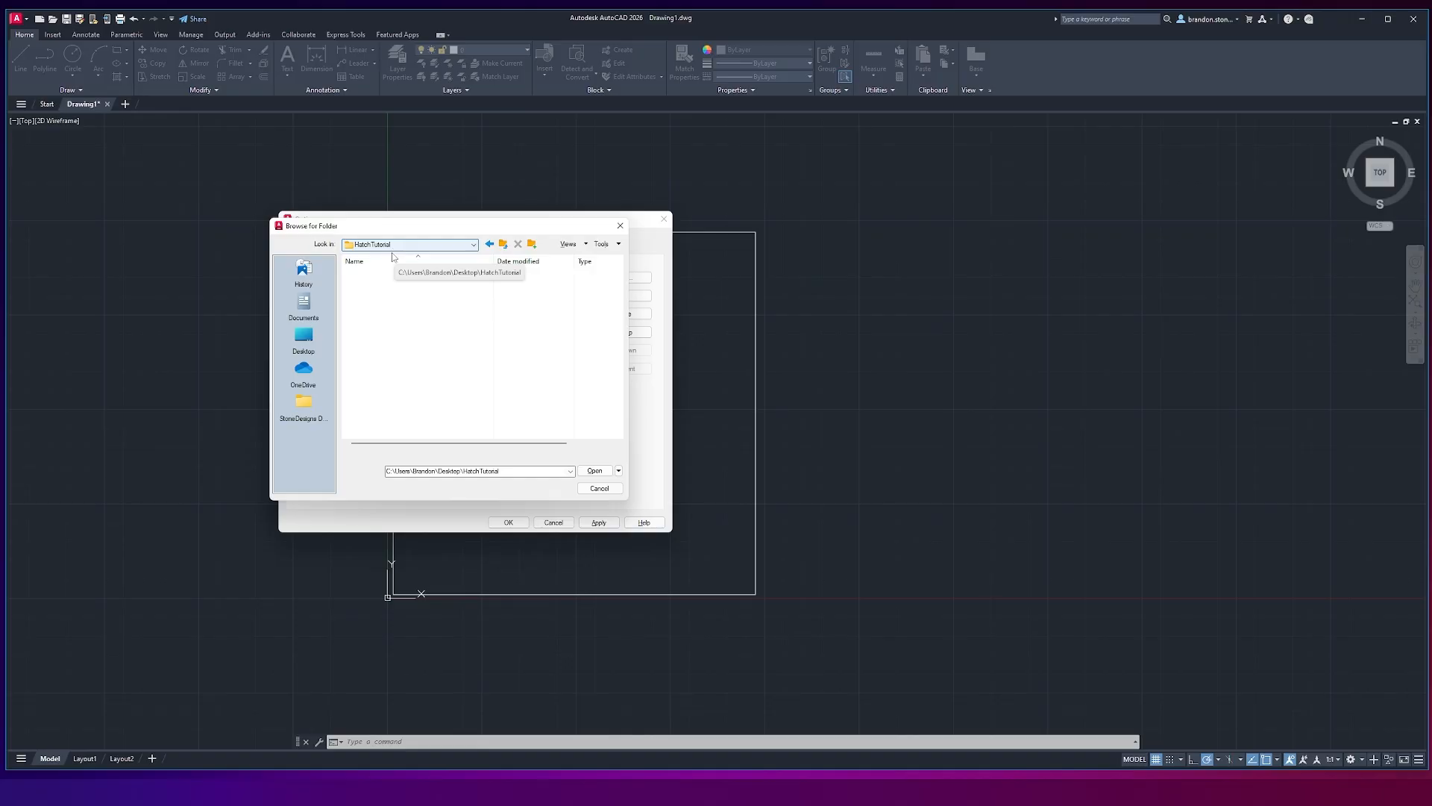
left_click(600, 471)
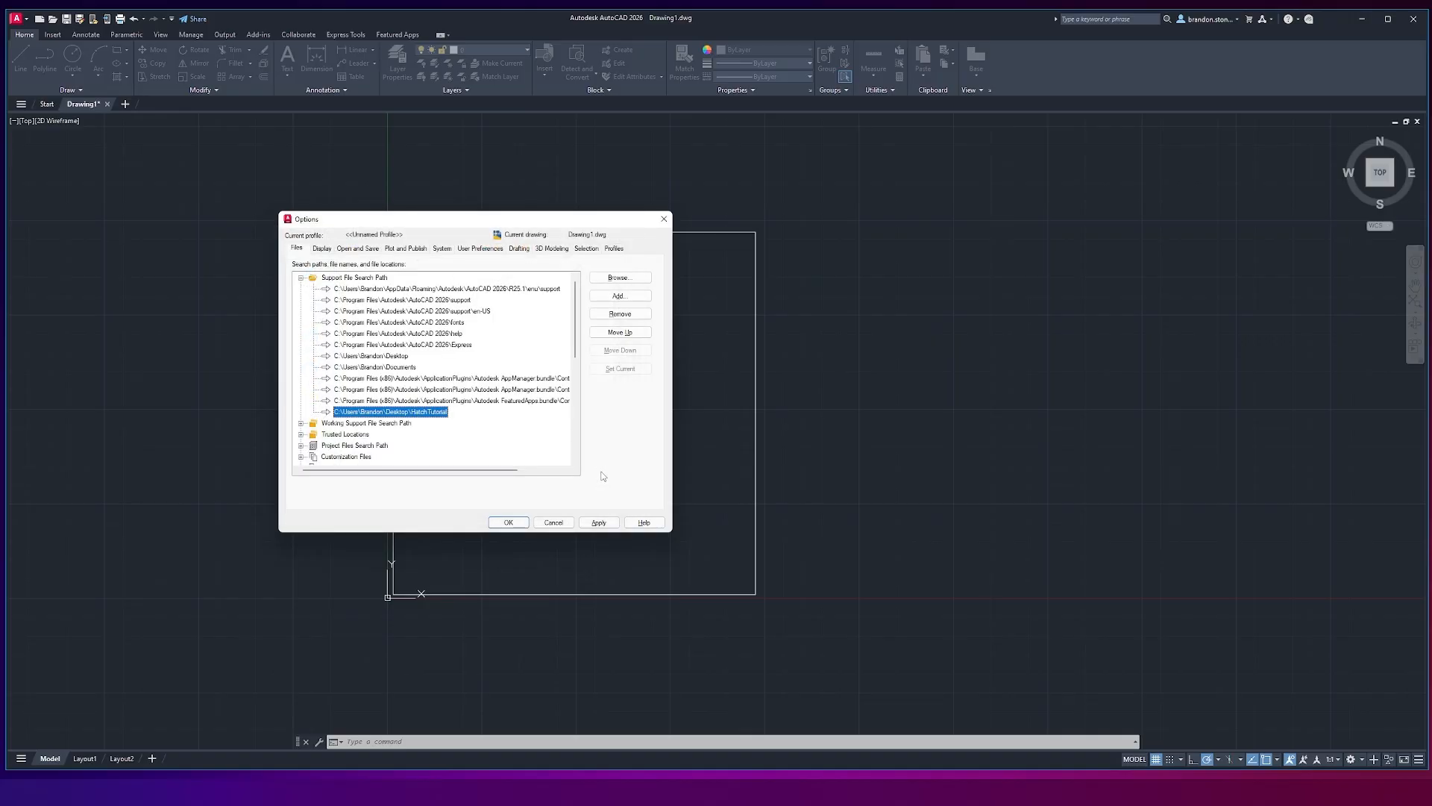
left_click(511, 522)
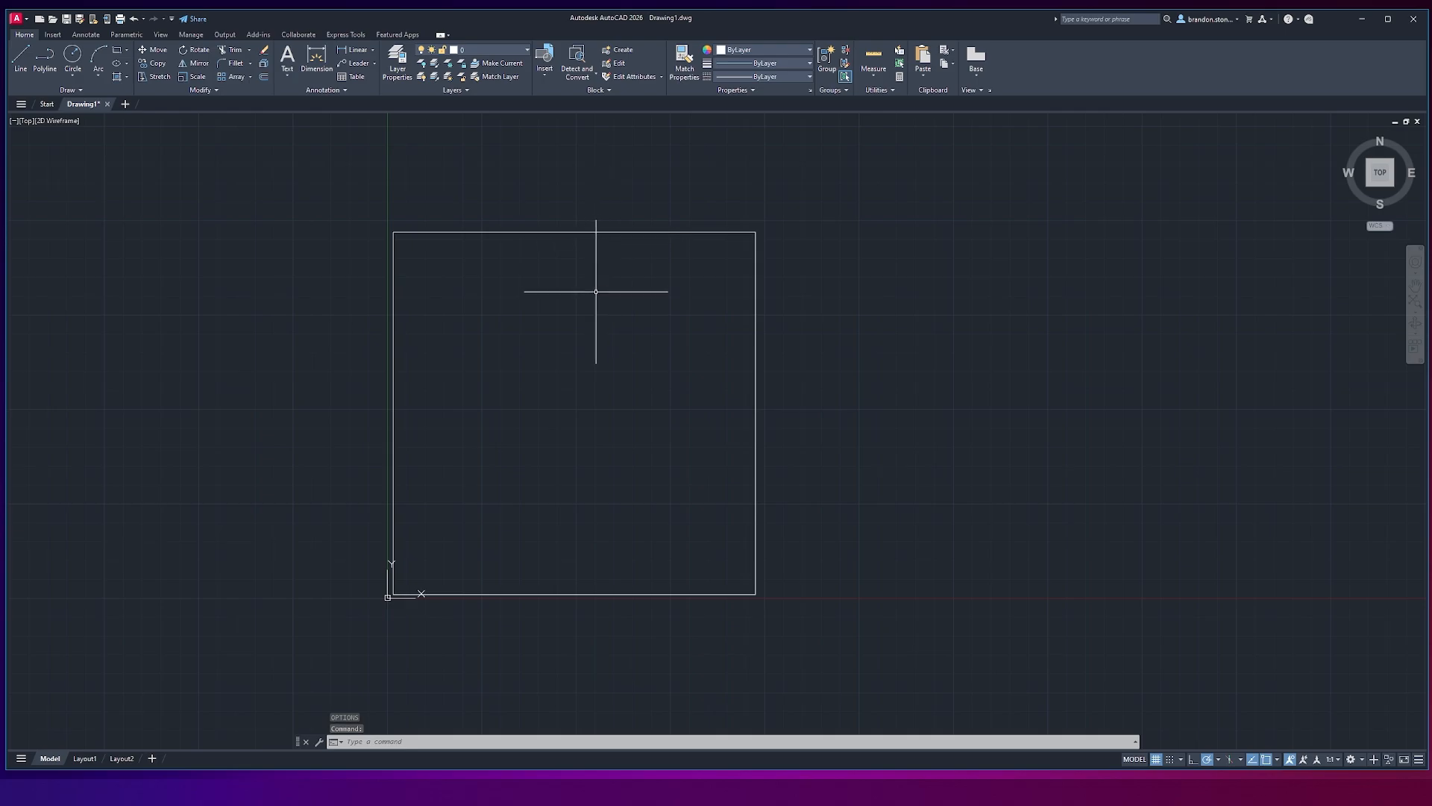
Step: Hatch the inside of the square with the custom pattern FL-01, using the Hatch and Gradient settings
type("hatch")
key("Return")
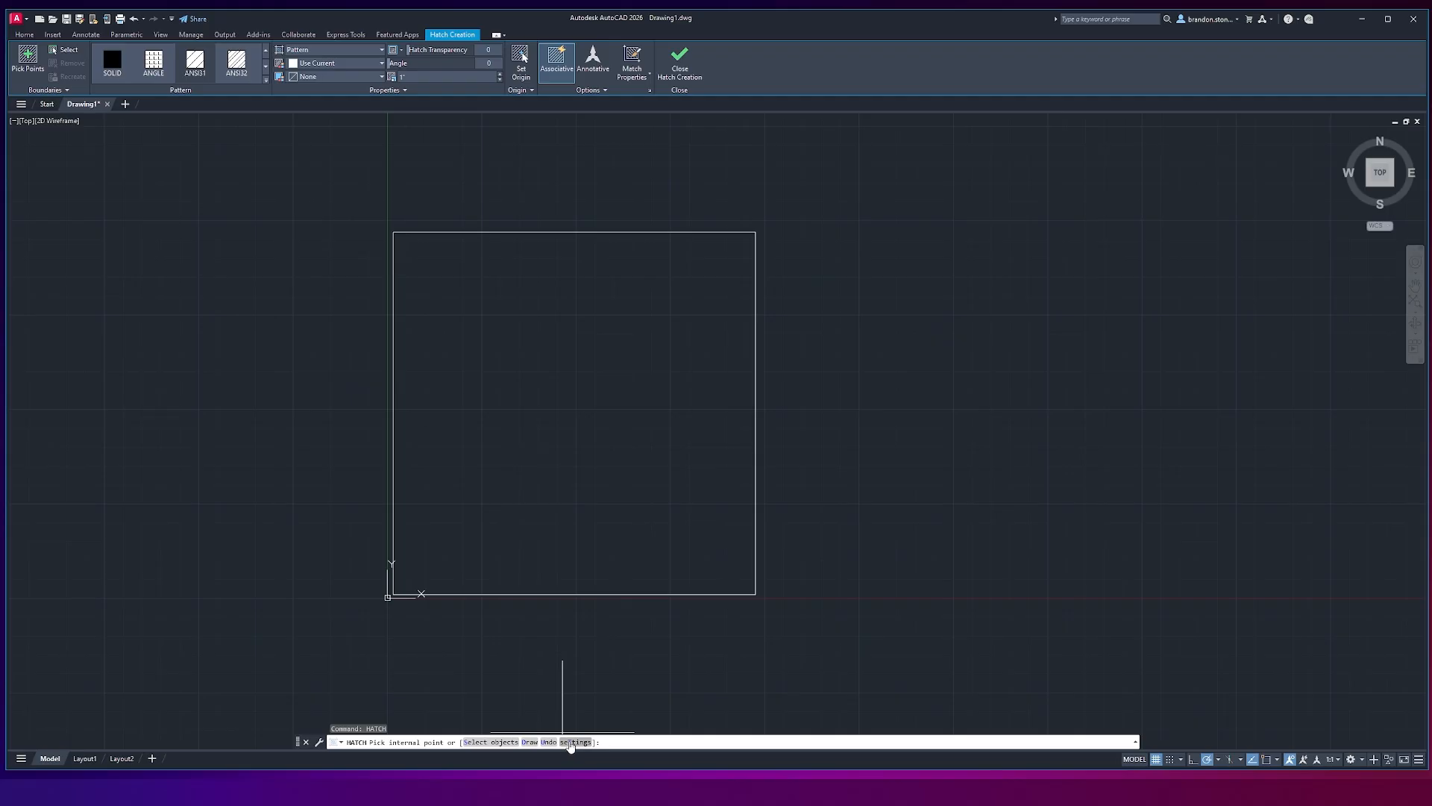
left_click(575, 742)
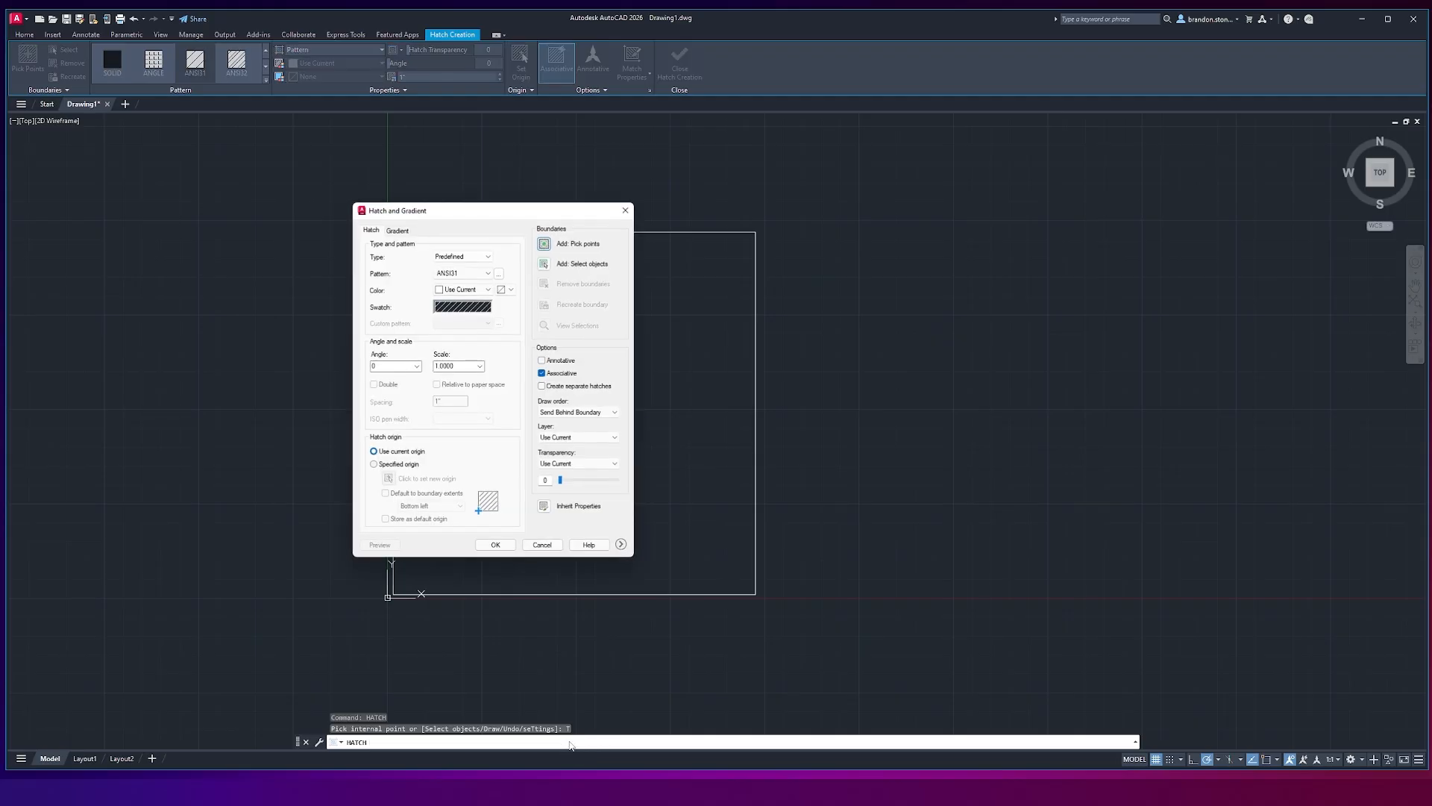
left_click(448, 312)
left_click(449, 265)
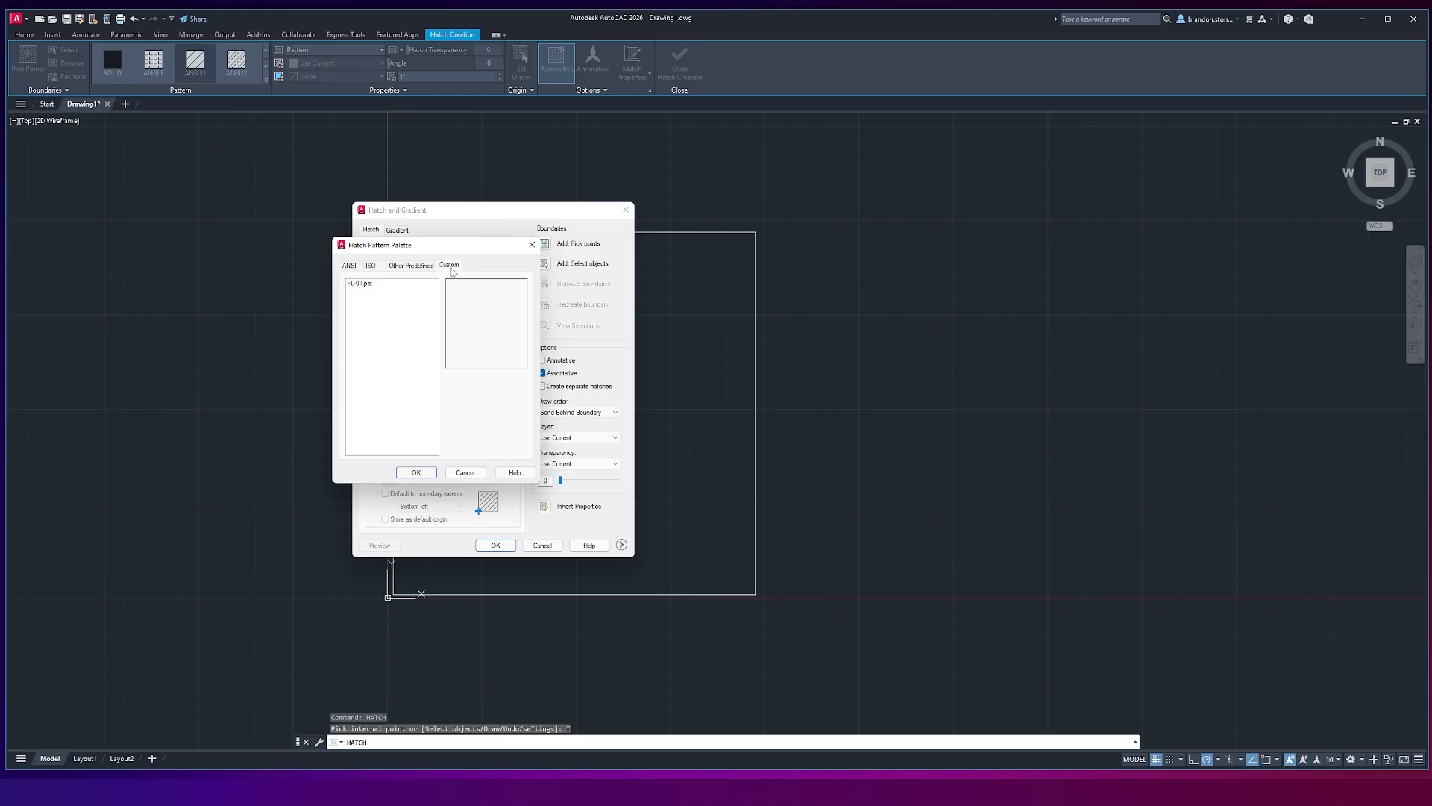
left_click(365, 285)
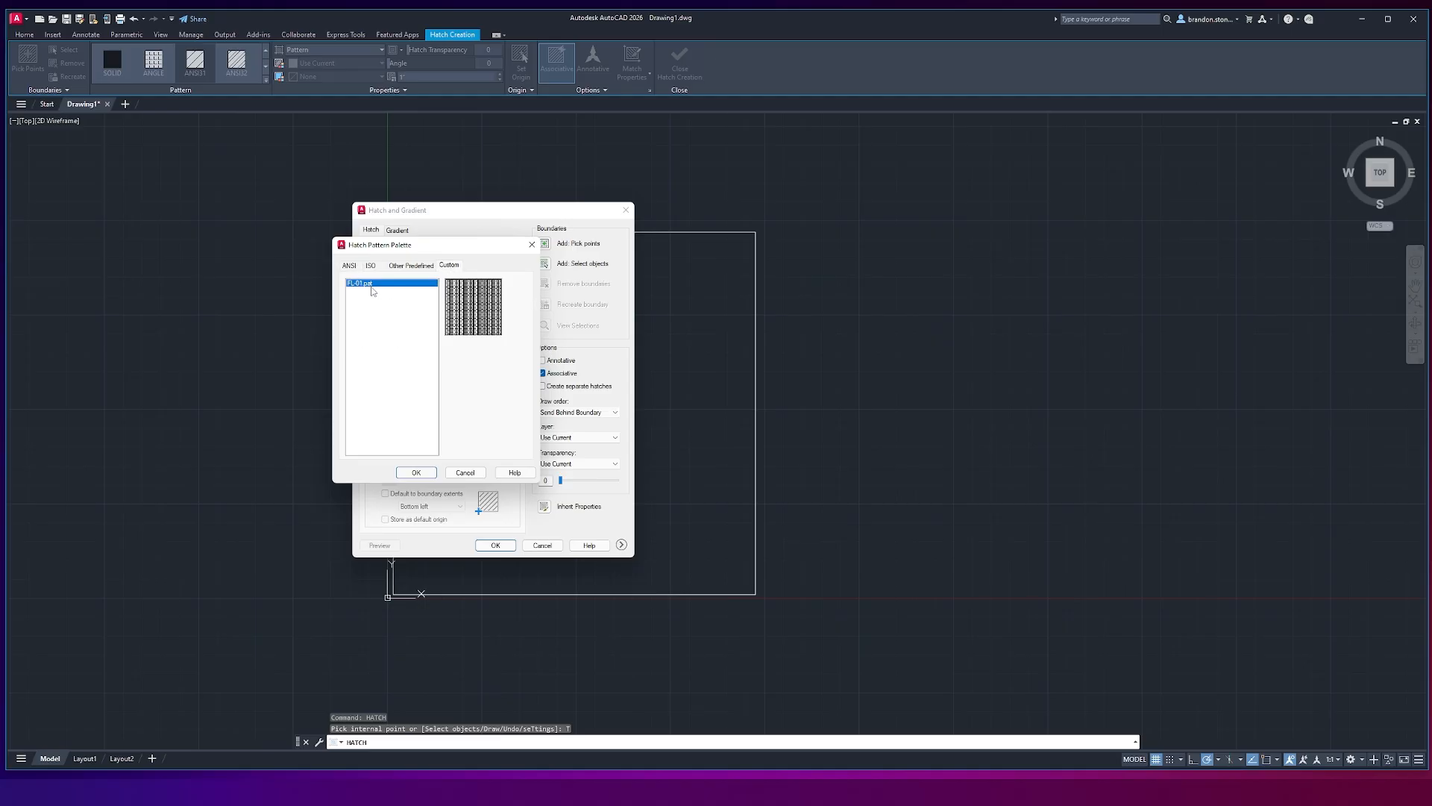
left_click(418, 474)
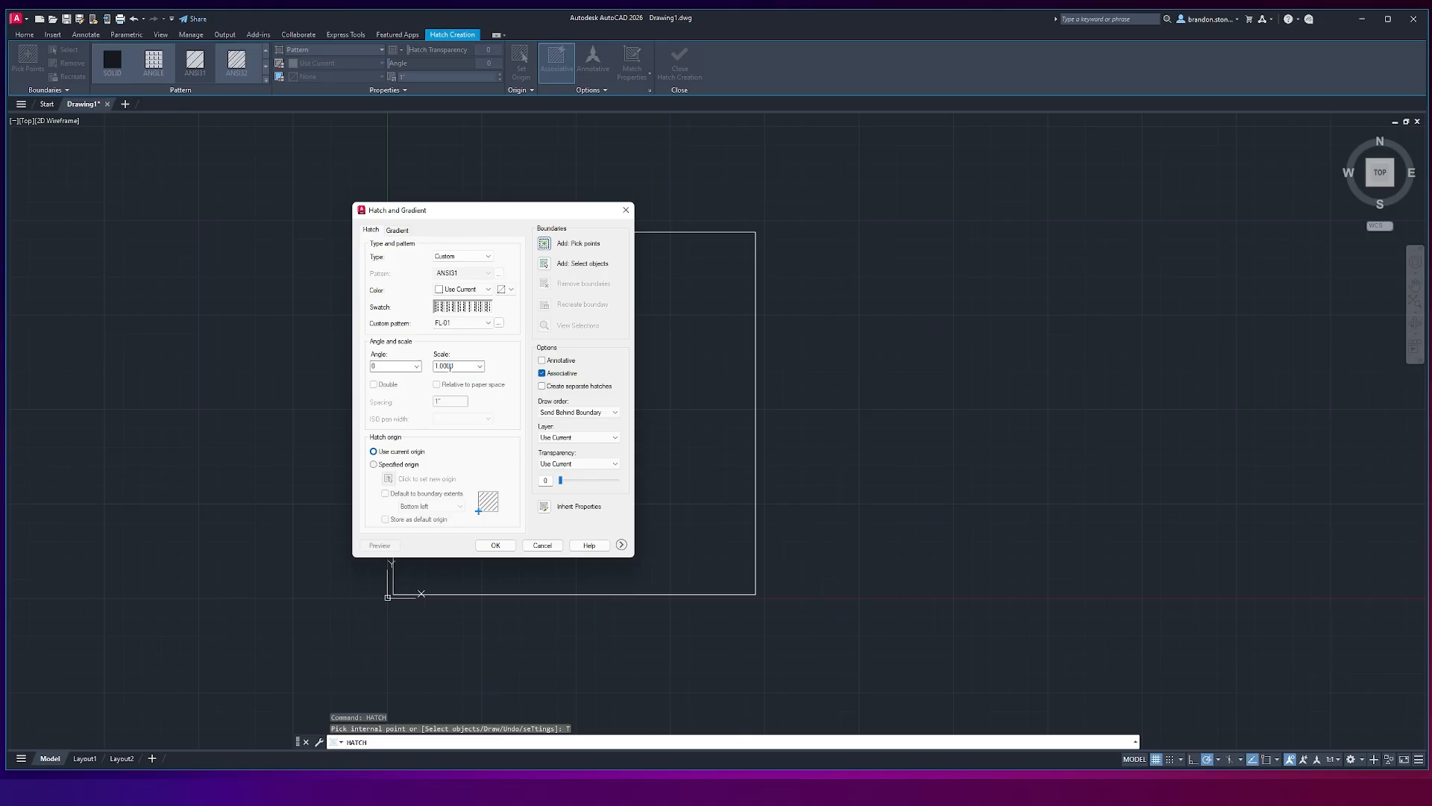
left_click(494, 546)
left_click(487, 431)
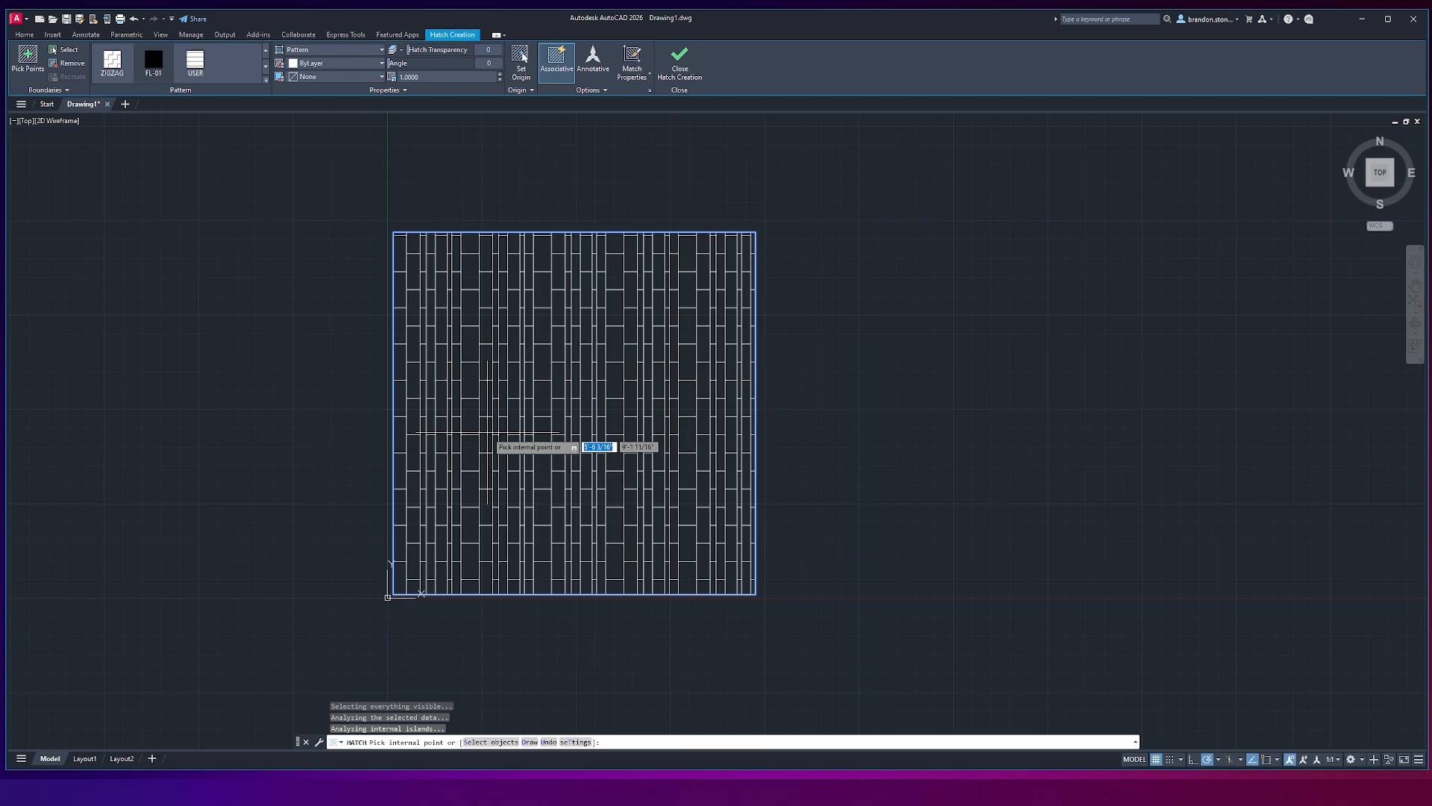
key("Return")
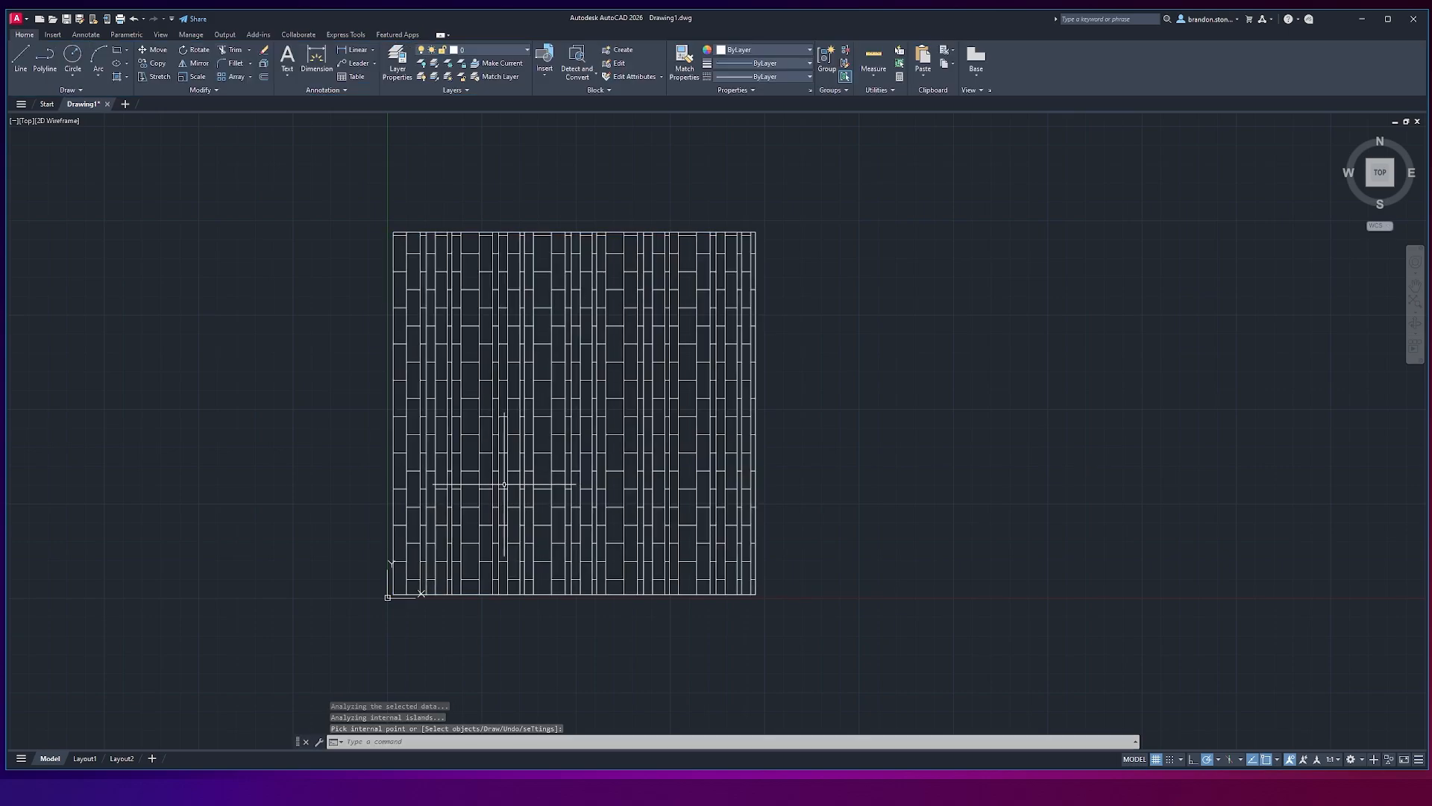
Step: Delete the hatch inside the square, keeping the boundary rectangle
left_click(471, 495)
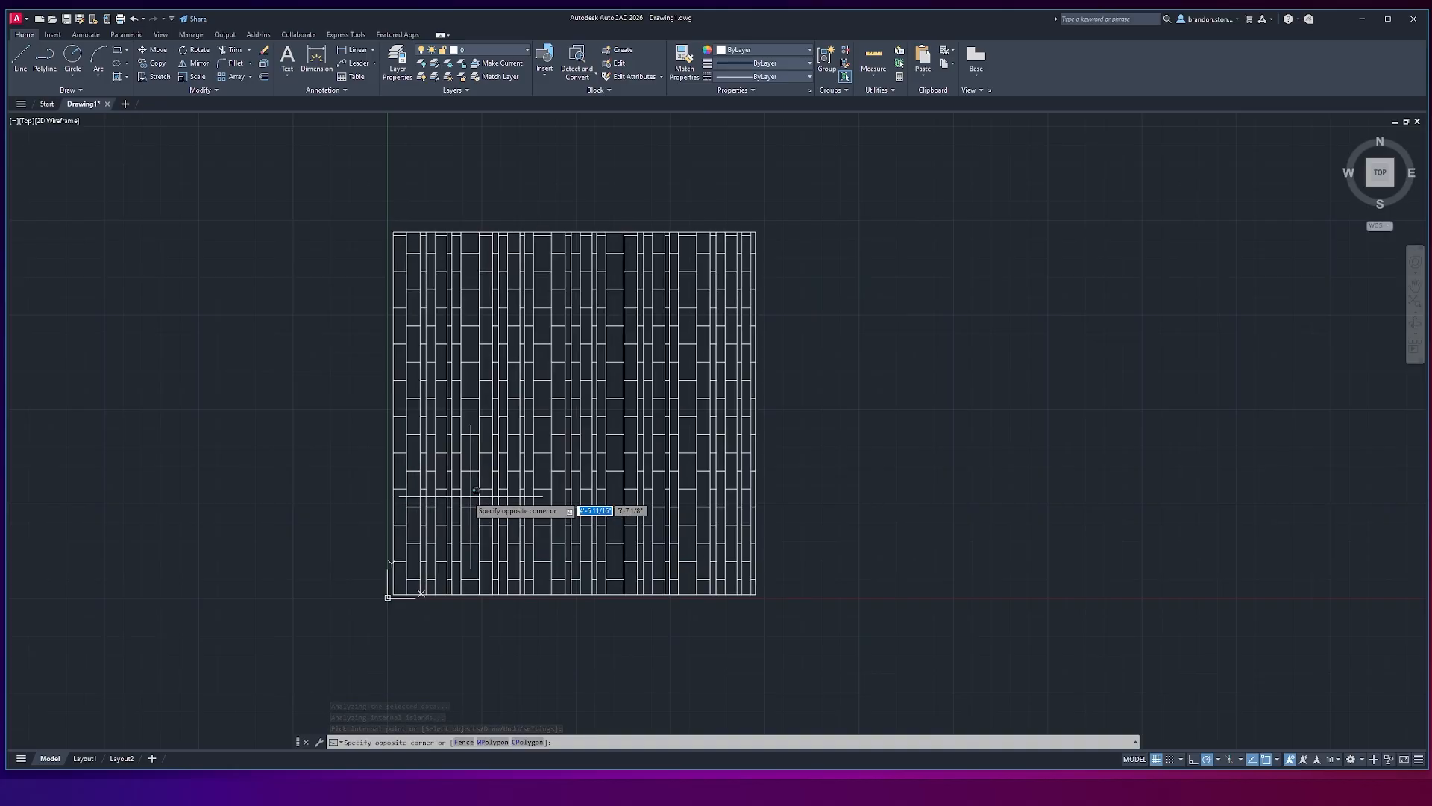
left_click(471, 496)
key("Delete")
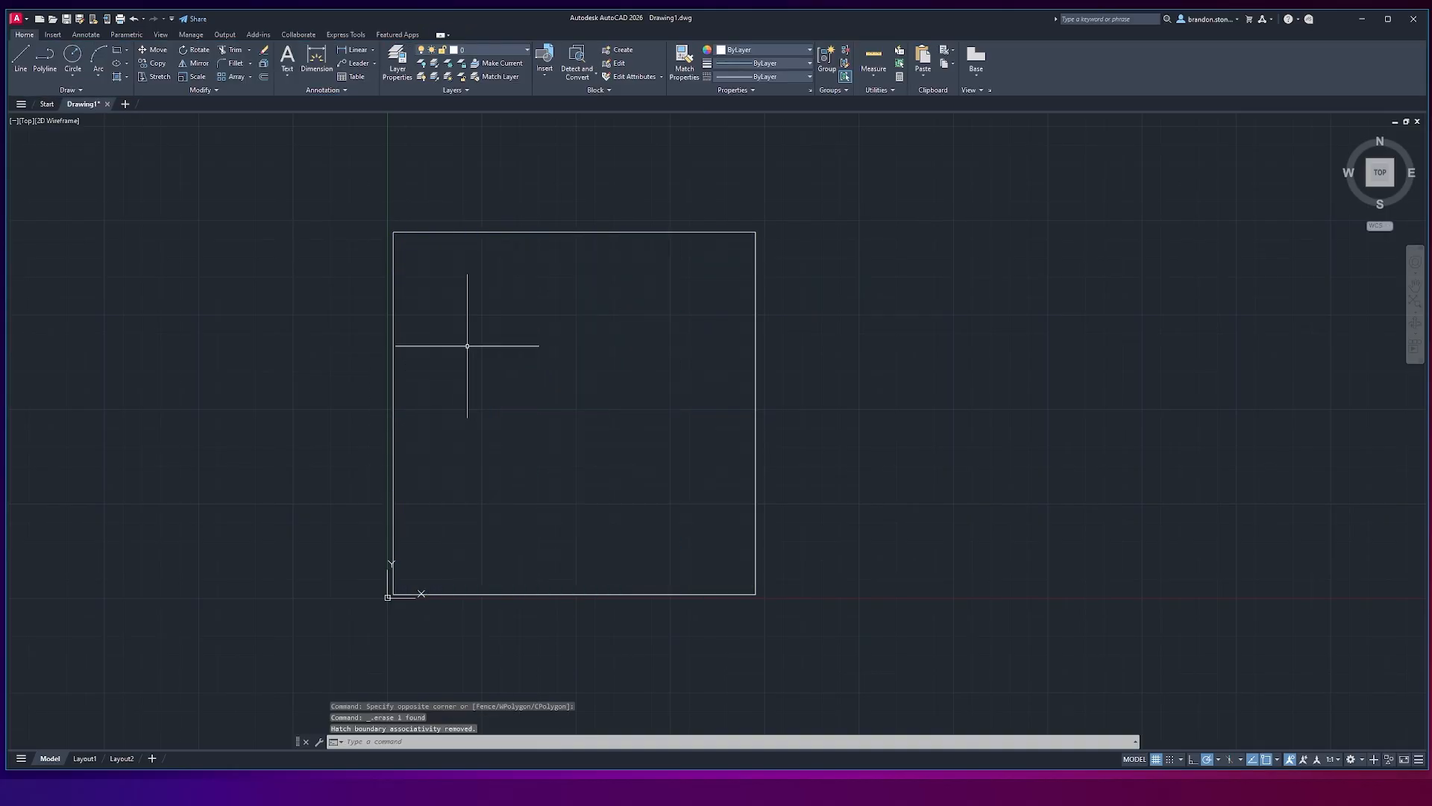
Step: Fill the empty square again with FL-01, choosing it from the available hatch pattern swatches
type("hatch")
key("Return")
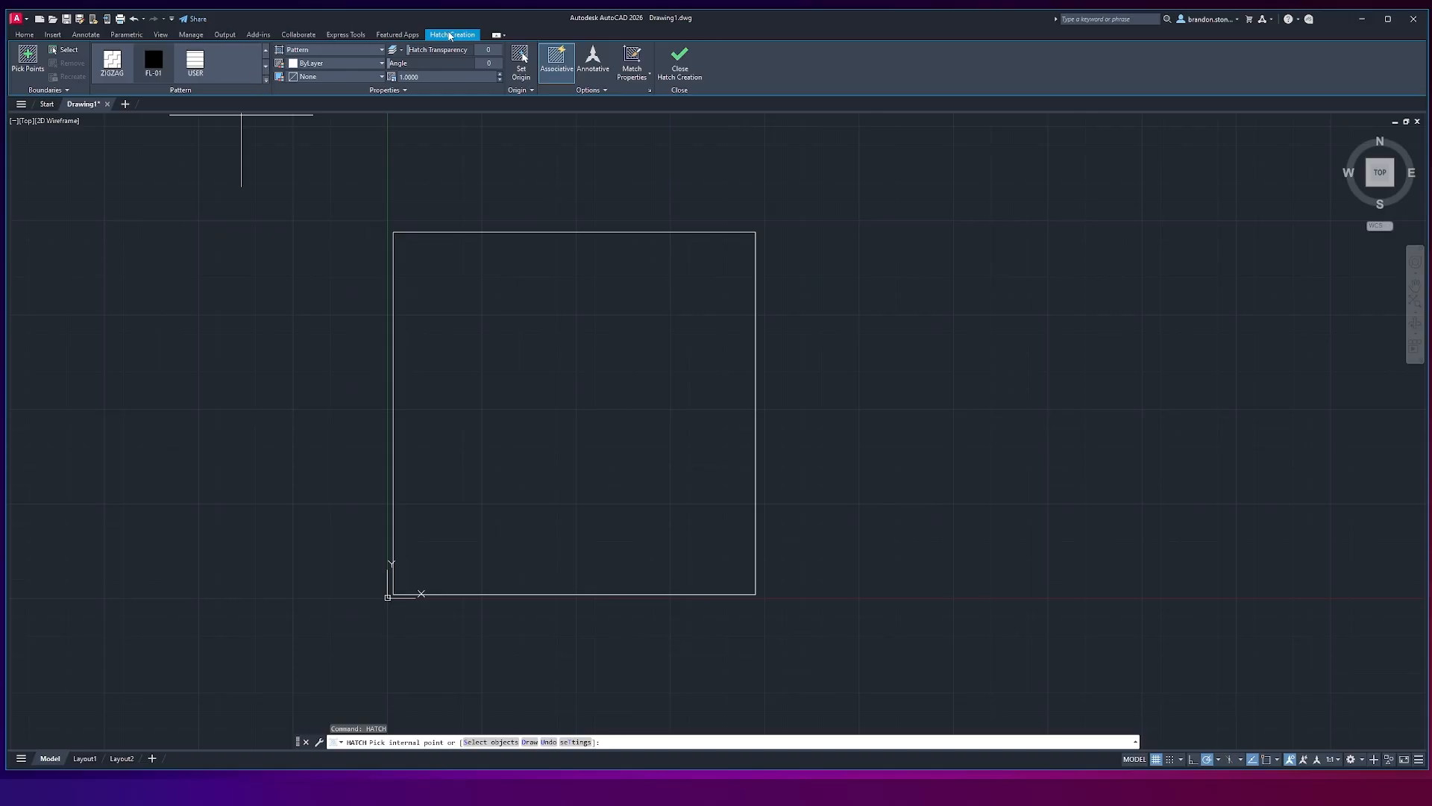
left_click(266, 81)
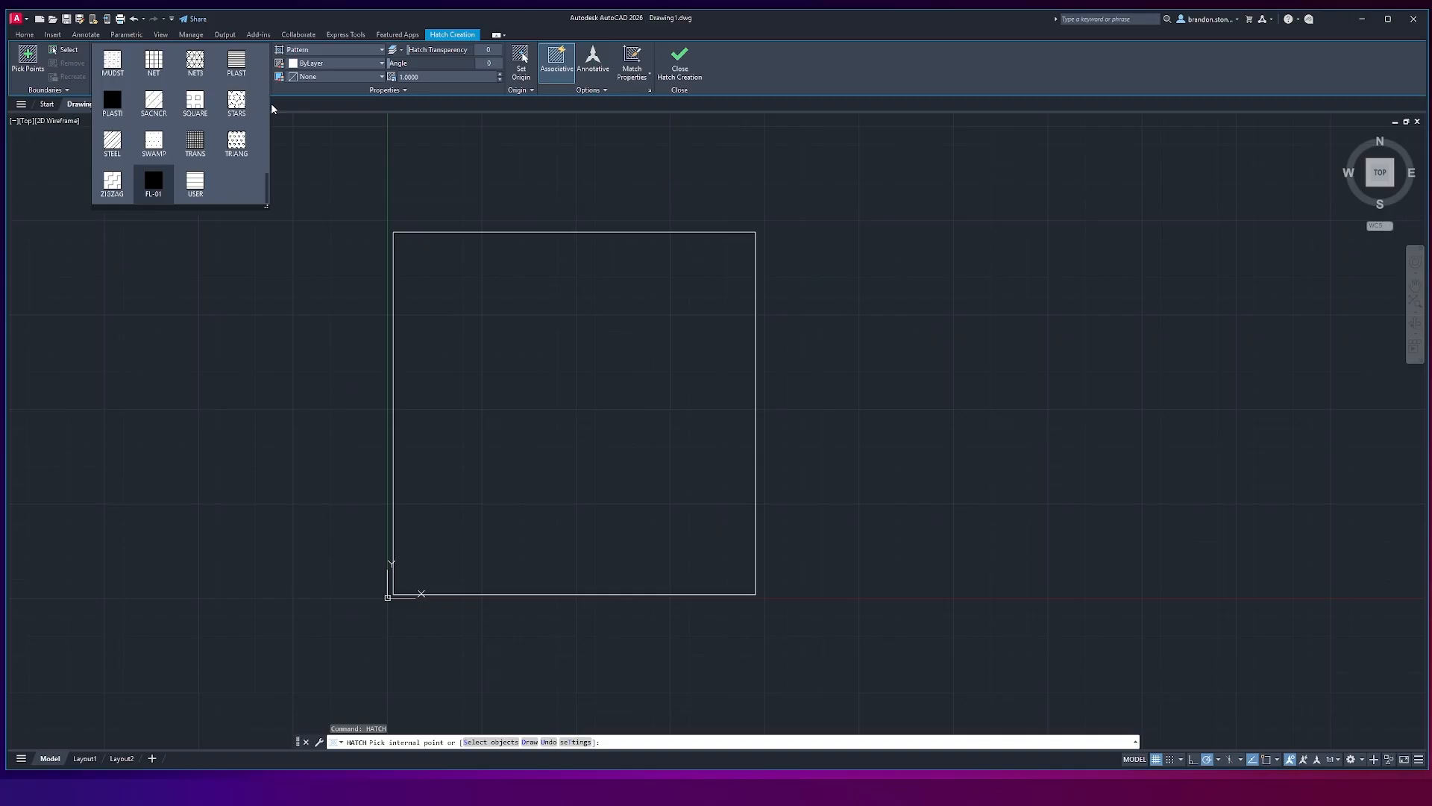
left_click(280, 83)
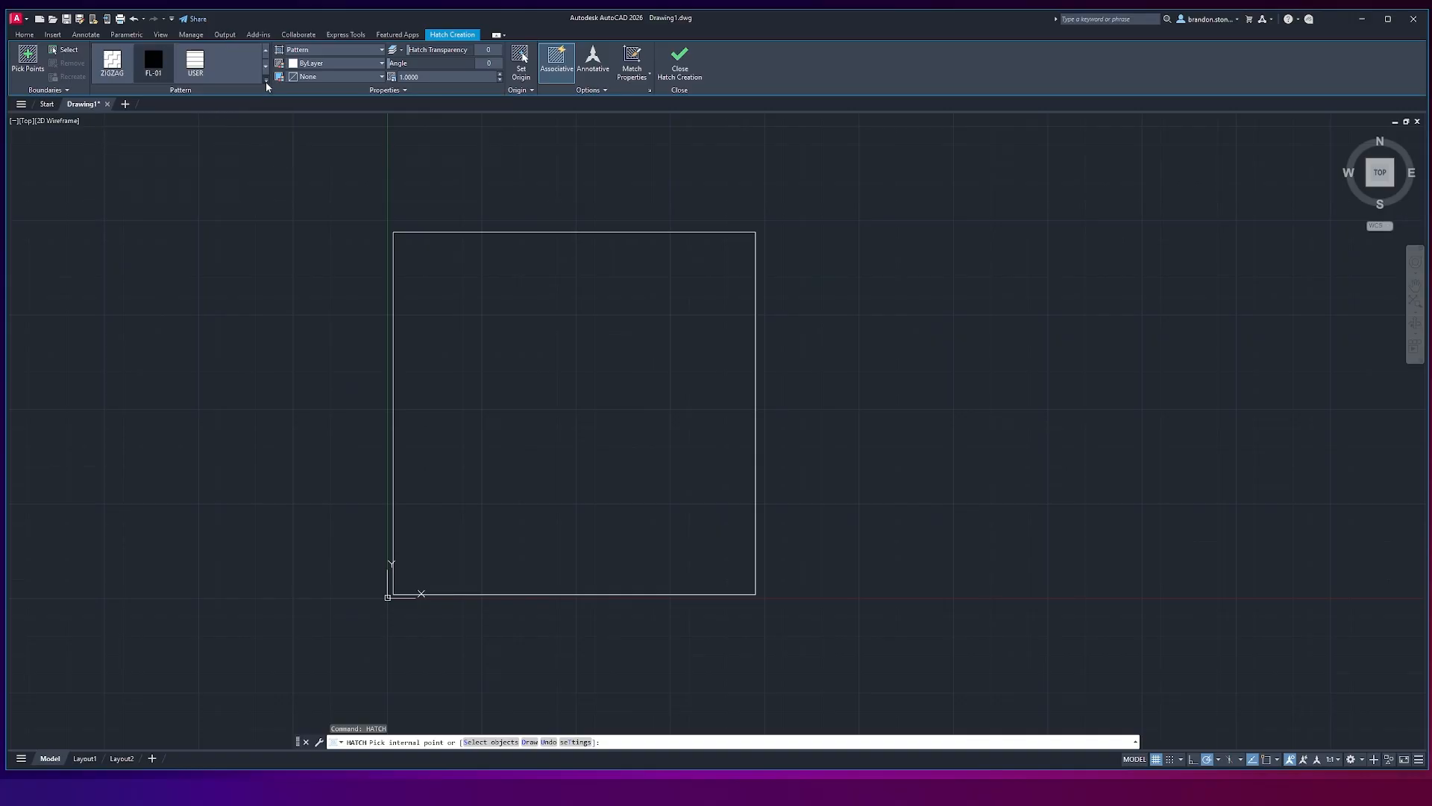
left_click(266, 81)
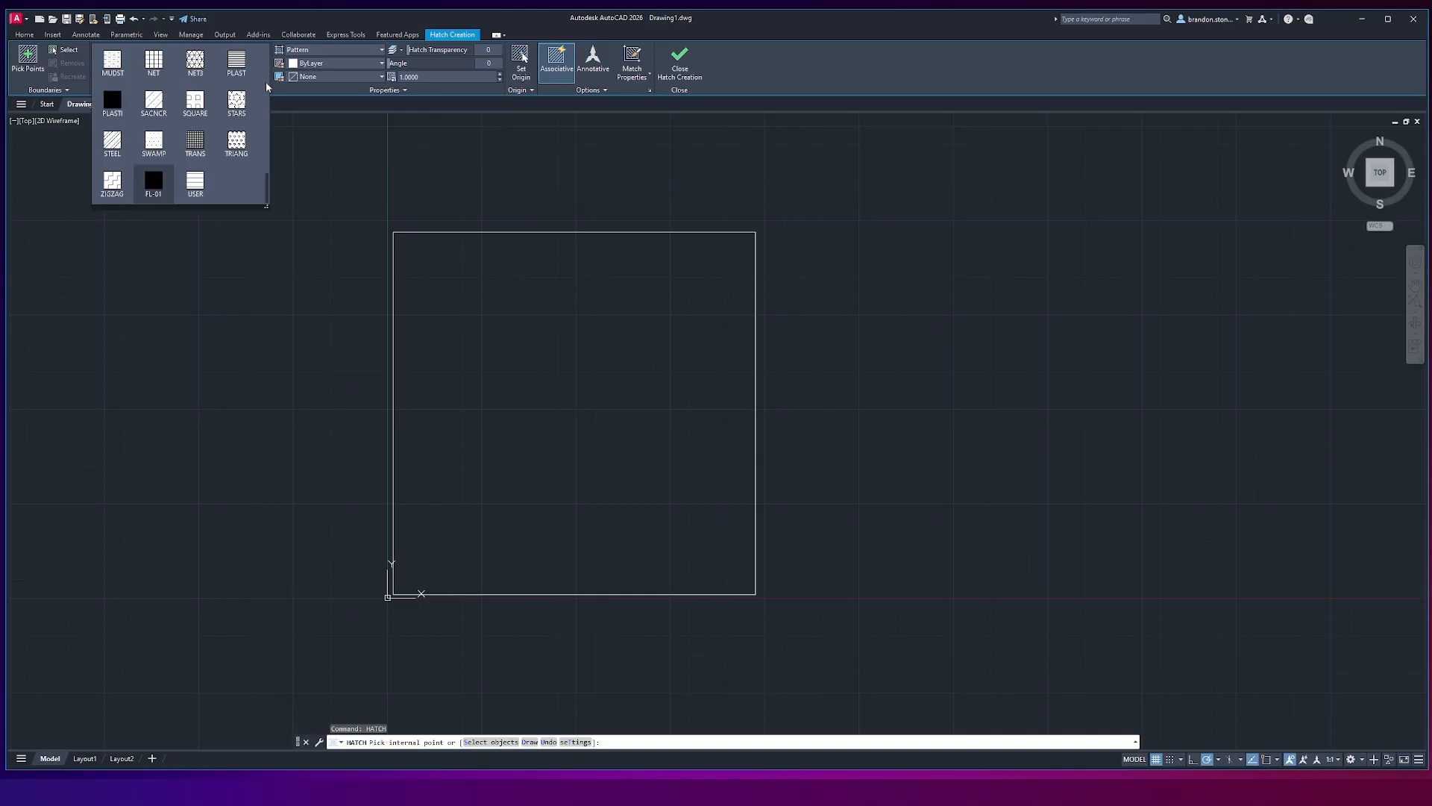
left_click(153, 185)
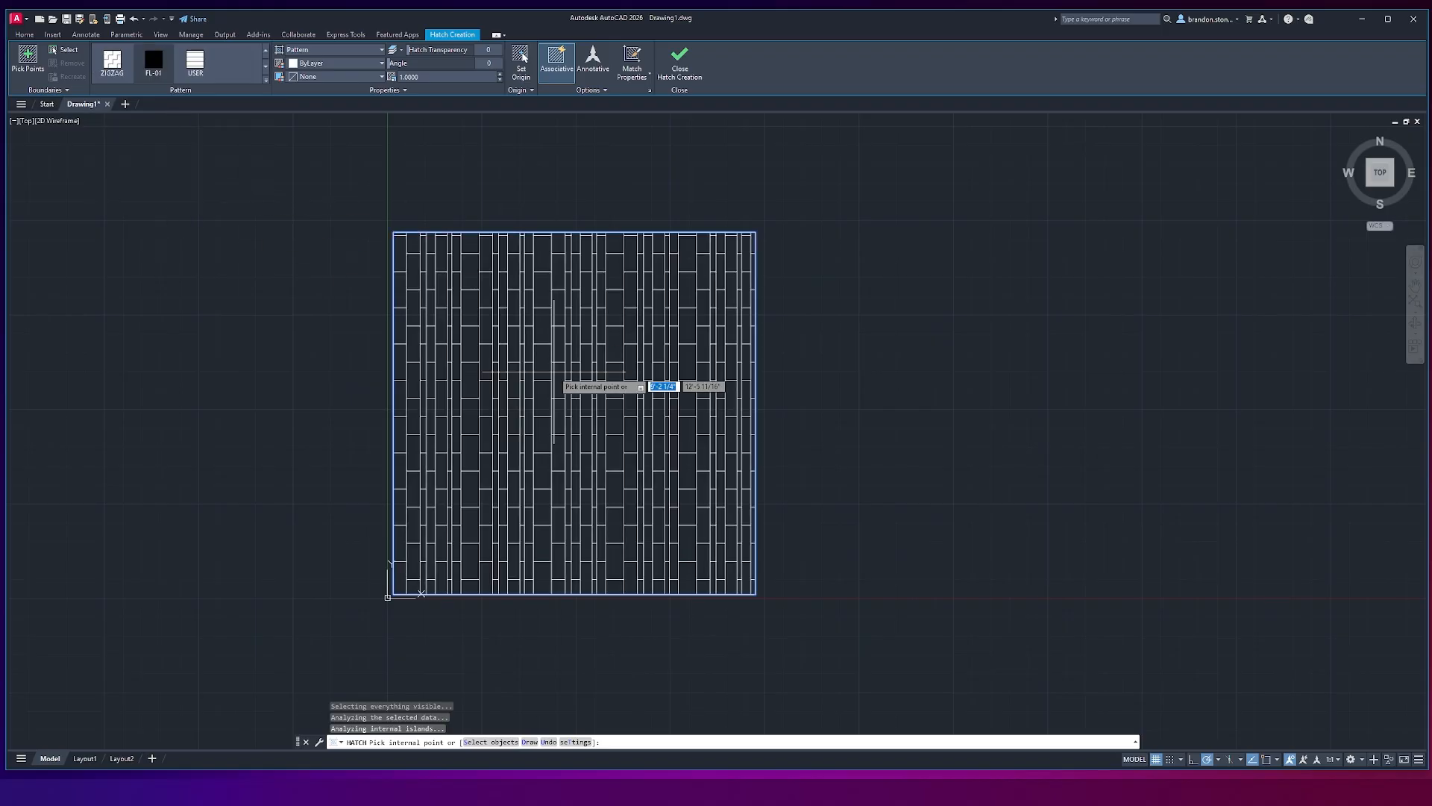
key("Return")
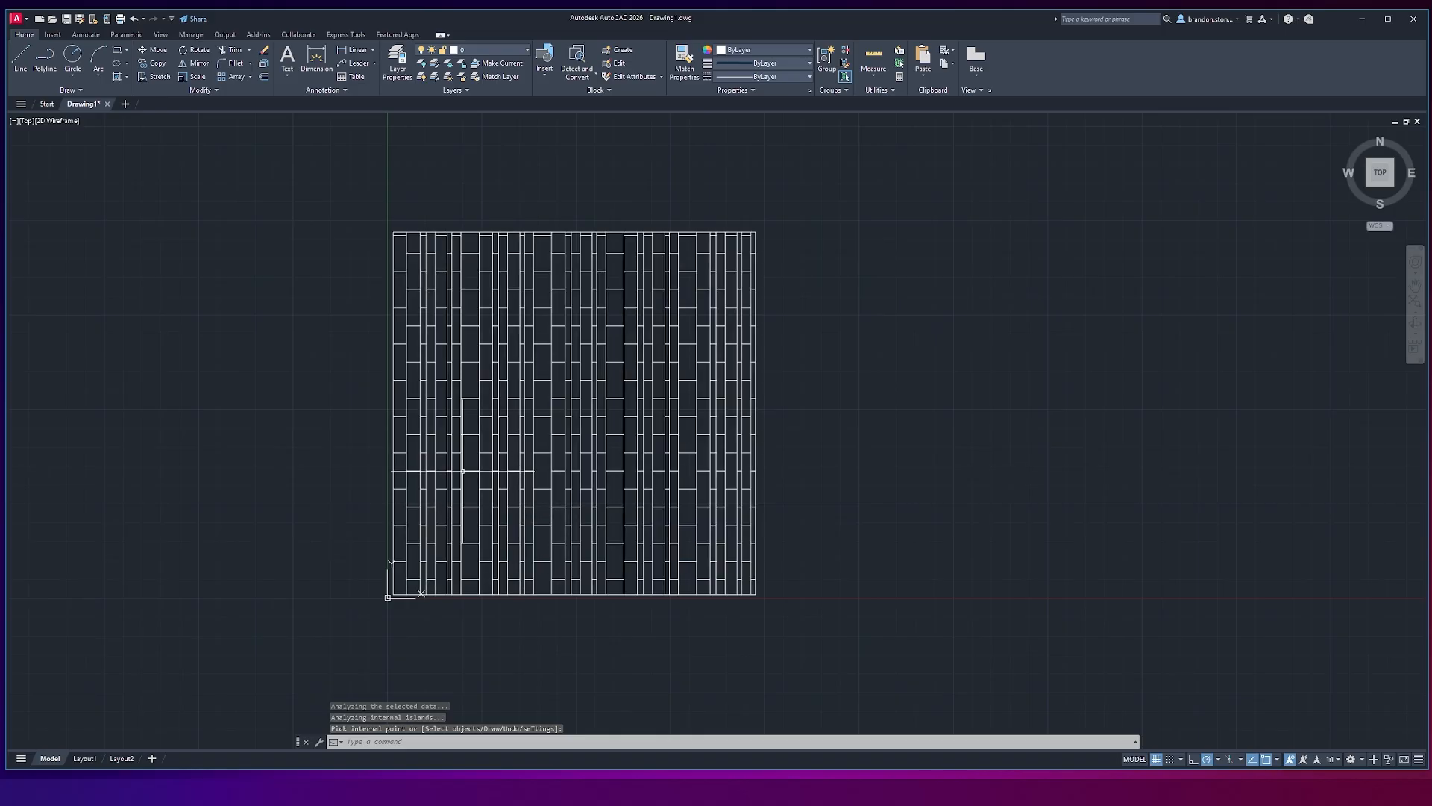
Step: Examine how the plank pattern of the FL-01 hatch repeats across the square
scroll(535, 504, "up", 2)
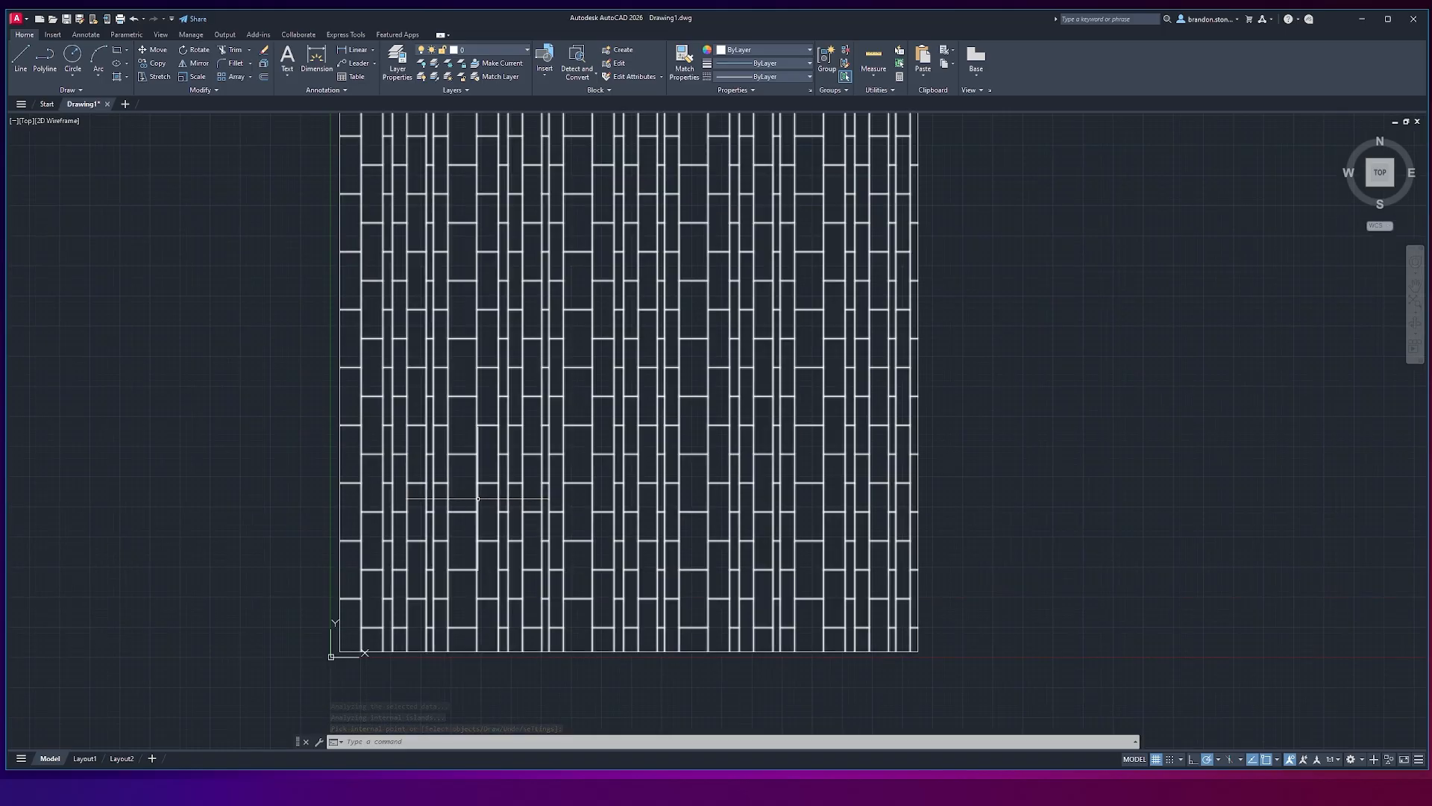
mouse_move(481, 266)
middle_mouse_down()
mouse_move(495, 271)
mouse_move(505, 358)
mouse_move(497, 328)
middle_mouse_up()
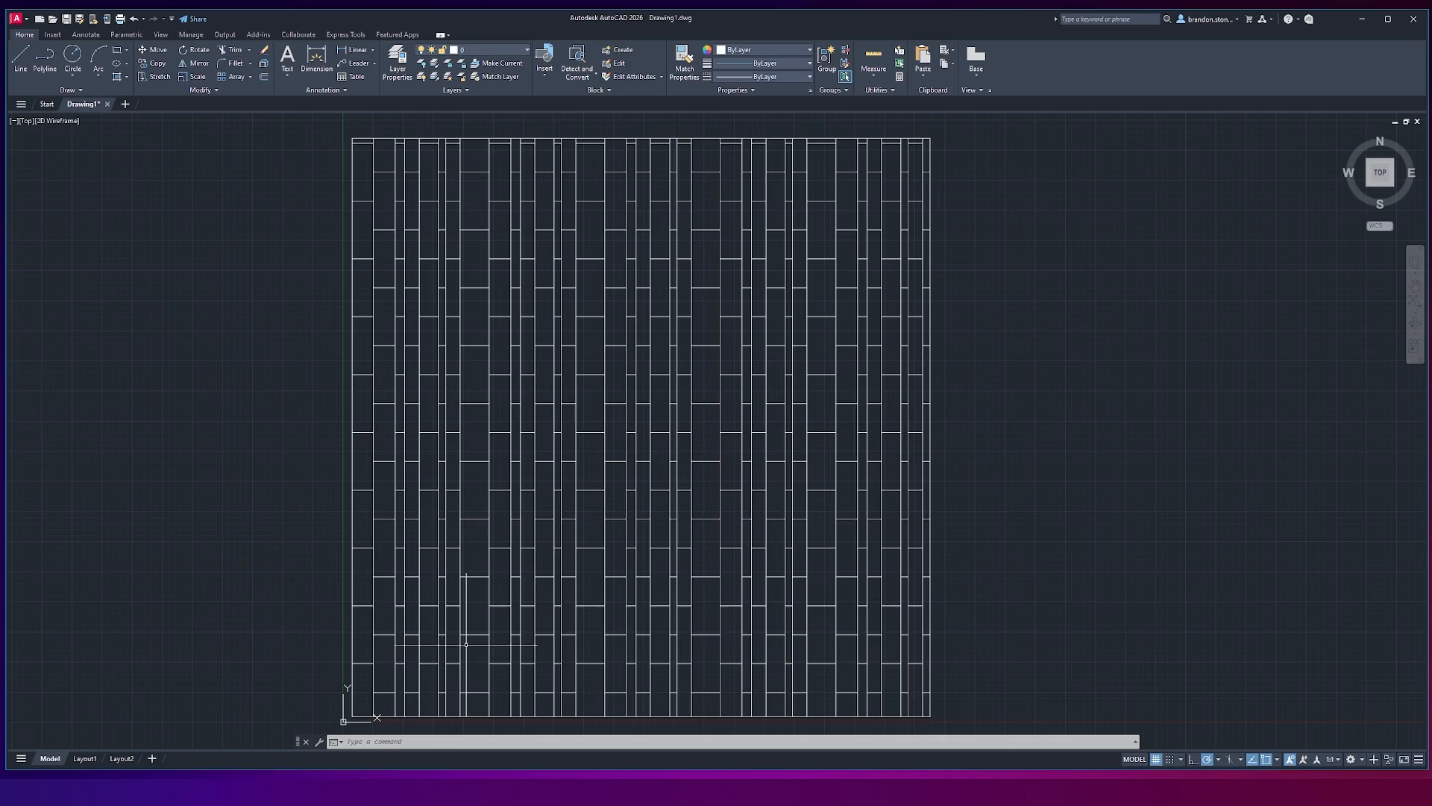
middle_click_drag(475, 642, 474, 597)
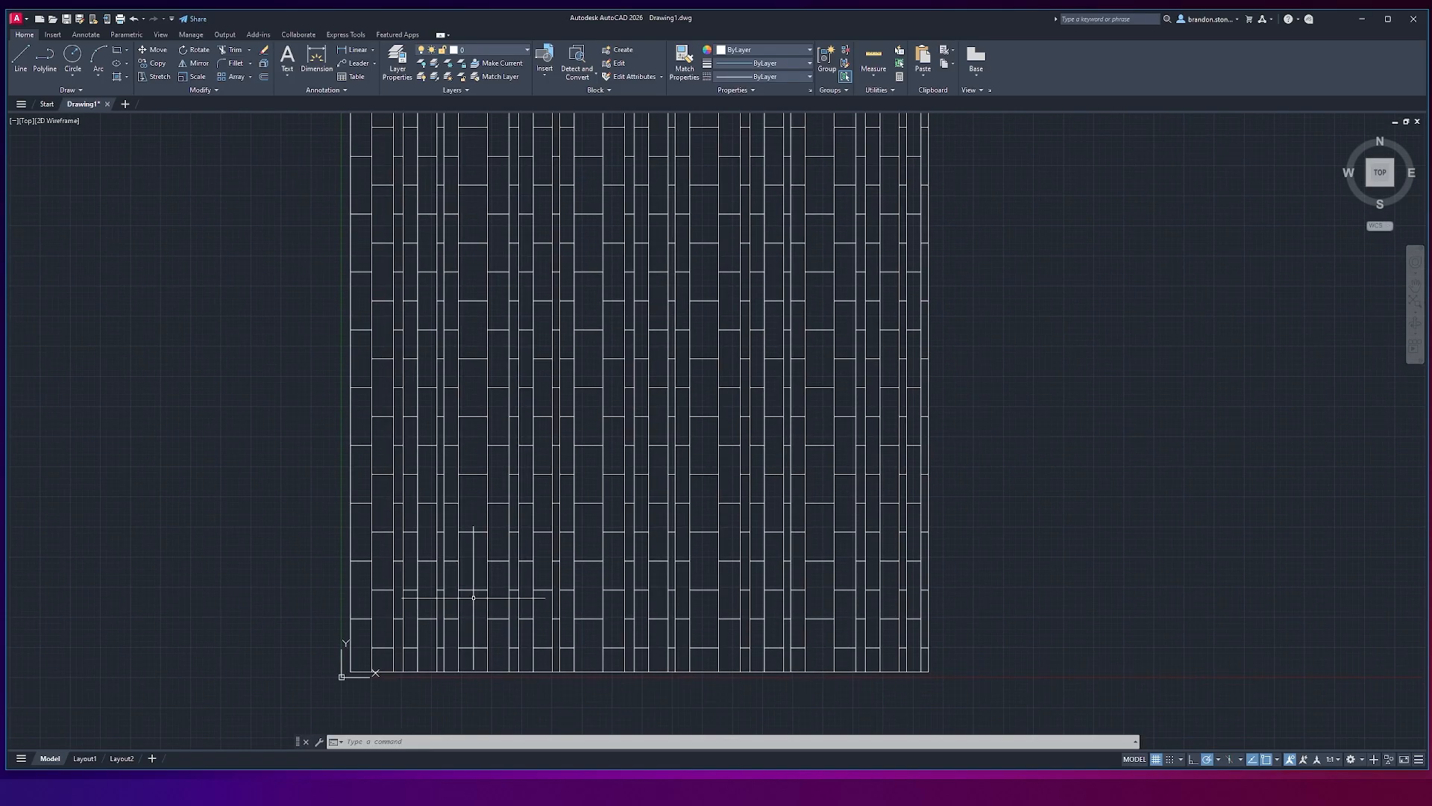
scroll(449, 586, "up", 2)
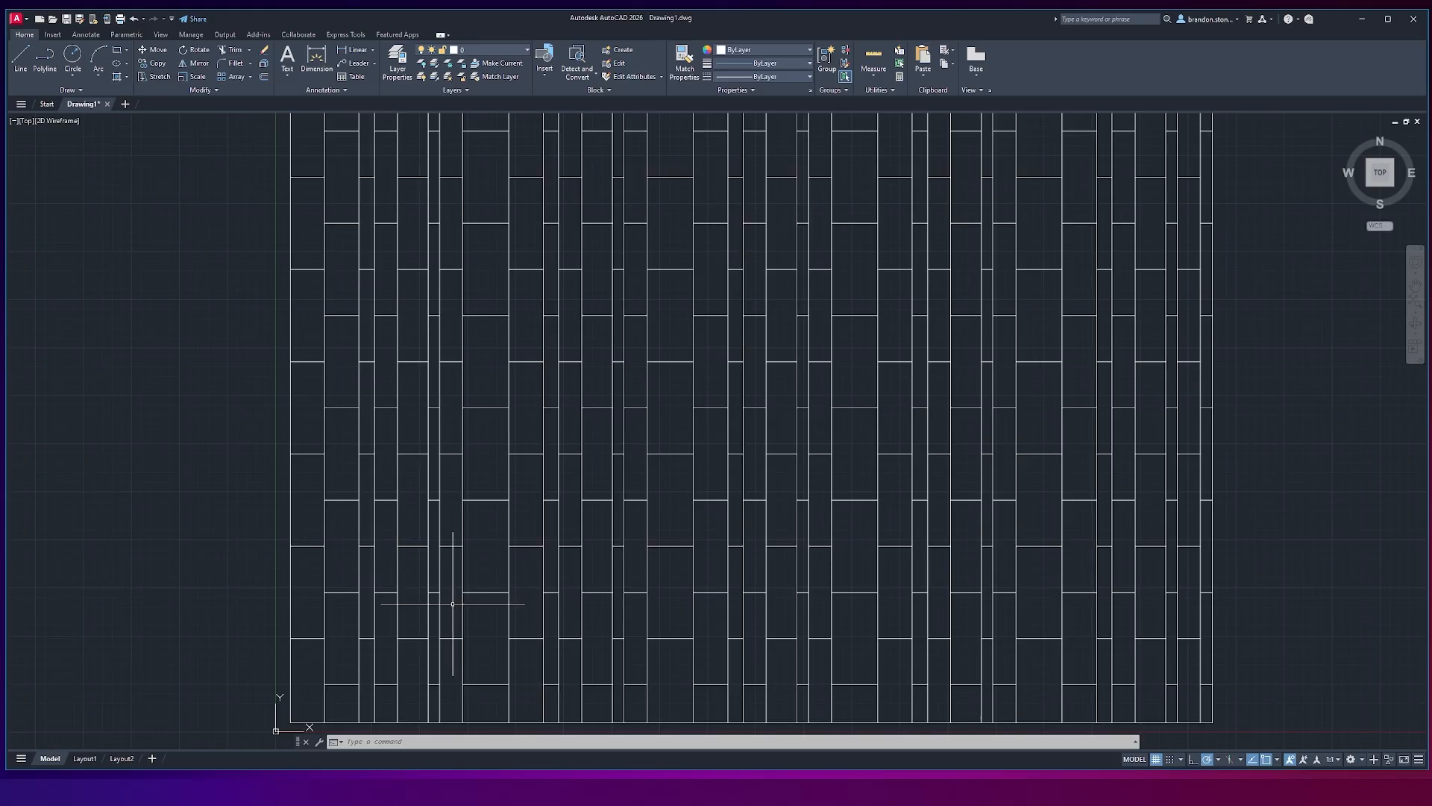
scroll(452, 604, "down", 2)
scroll(440, 567, "down", 2)
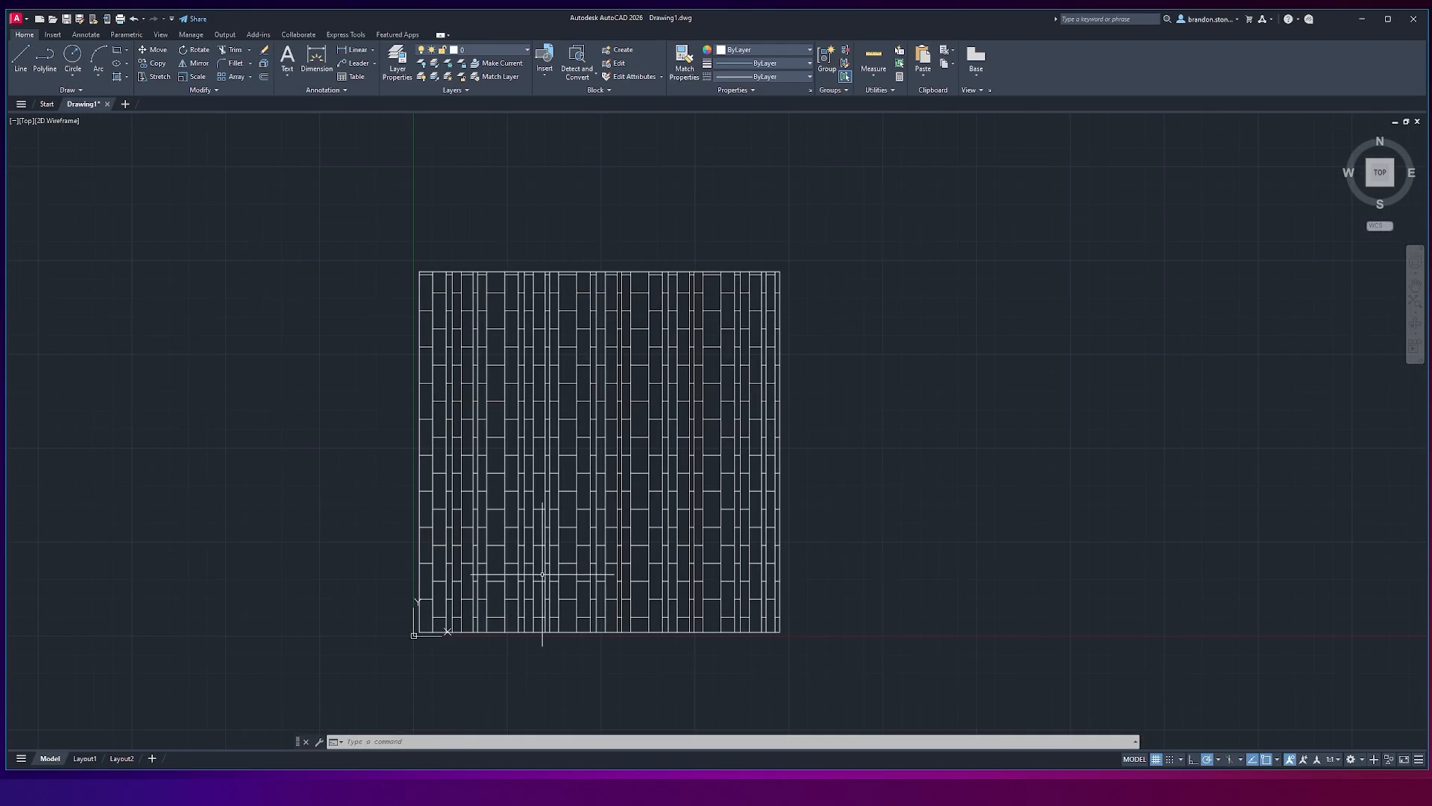
Step: Switch to Rhino and measure the width of a plank in the first column of the source pattern with Distance
scroll(496, 582, "up", 4)
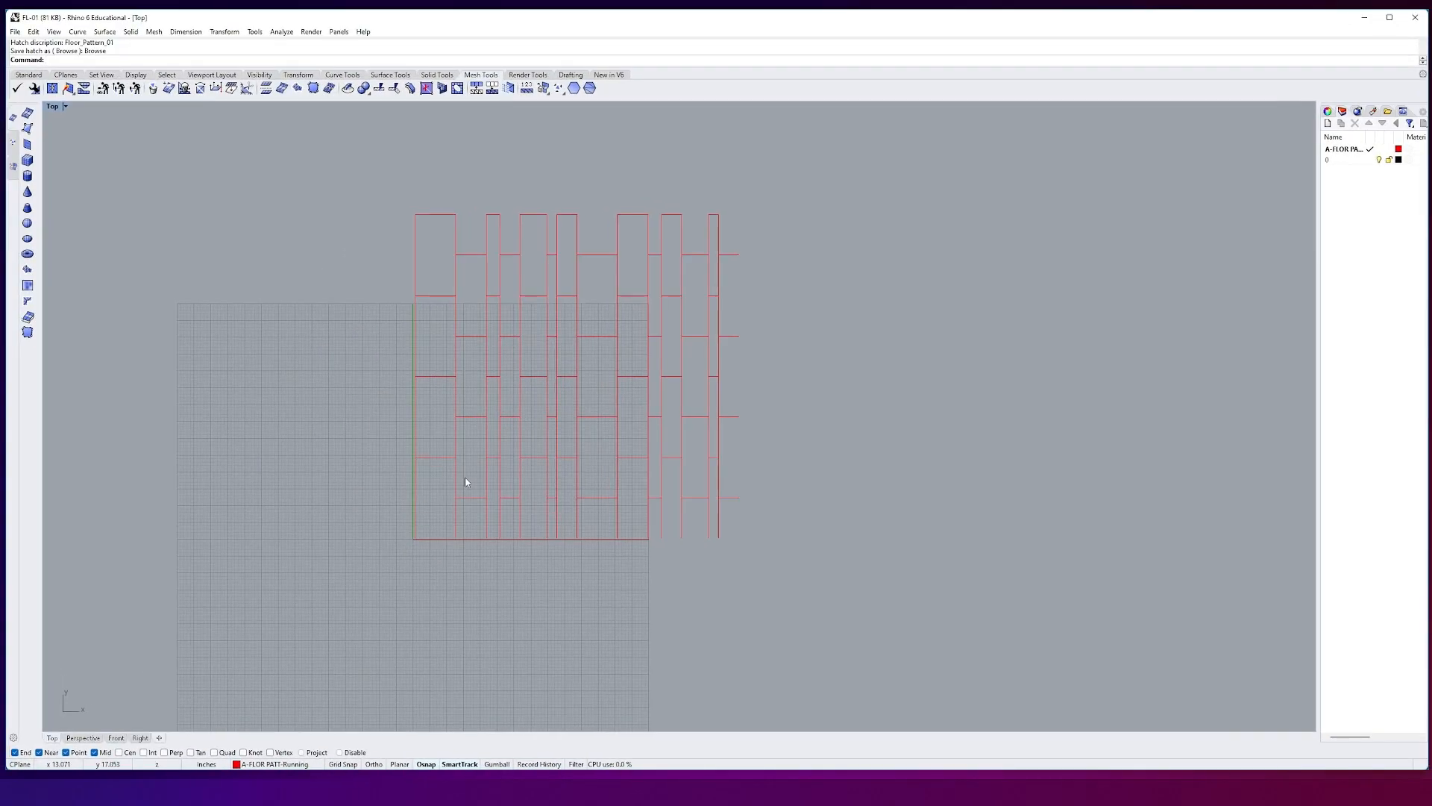
scroll(464, 477, "up", 4)
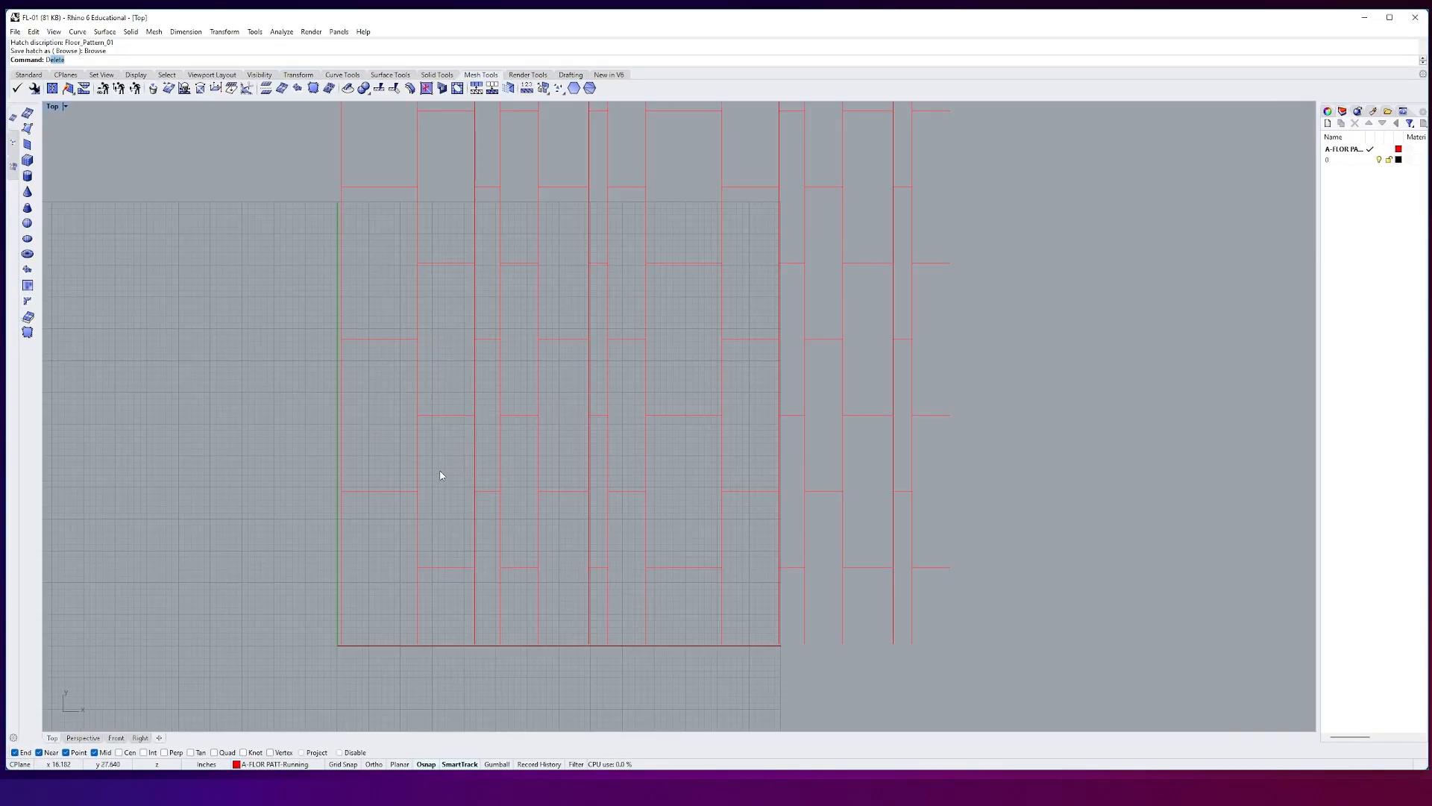
key("Return")
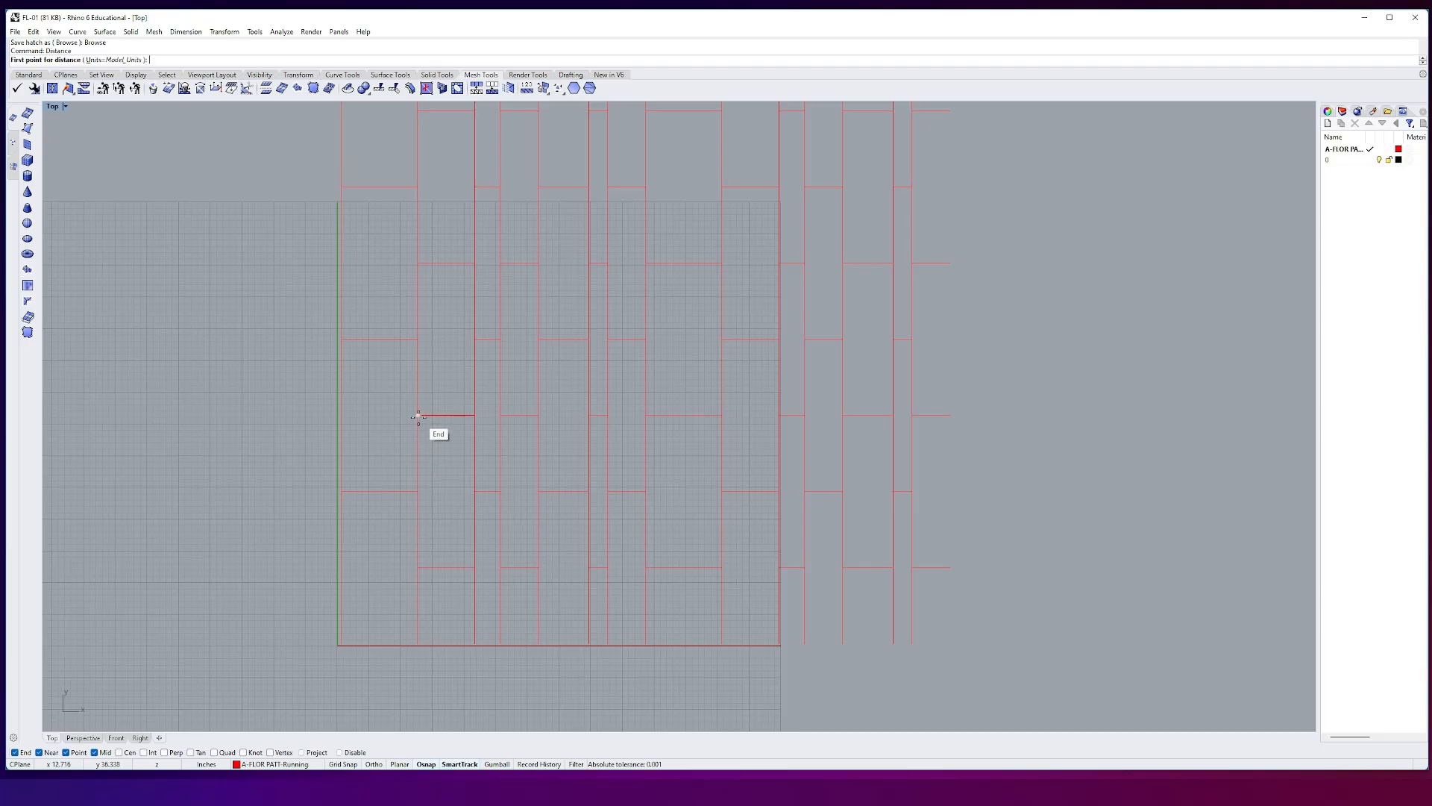
scroll(419, 416, "up", 3)
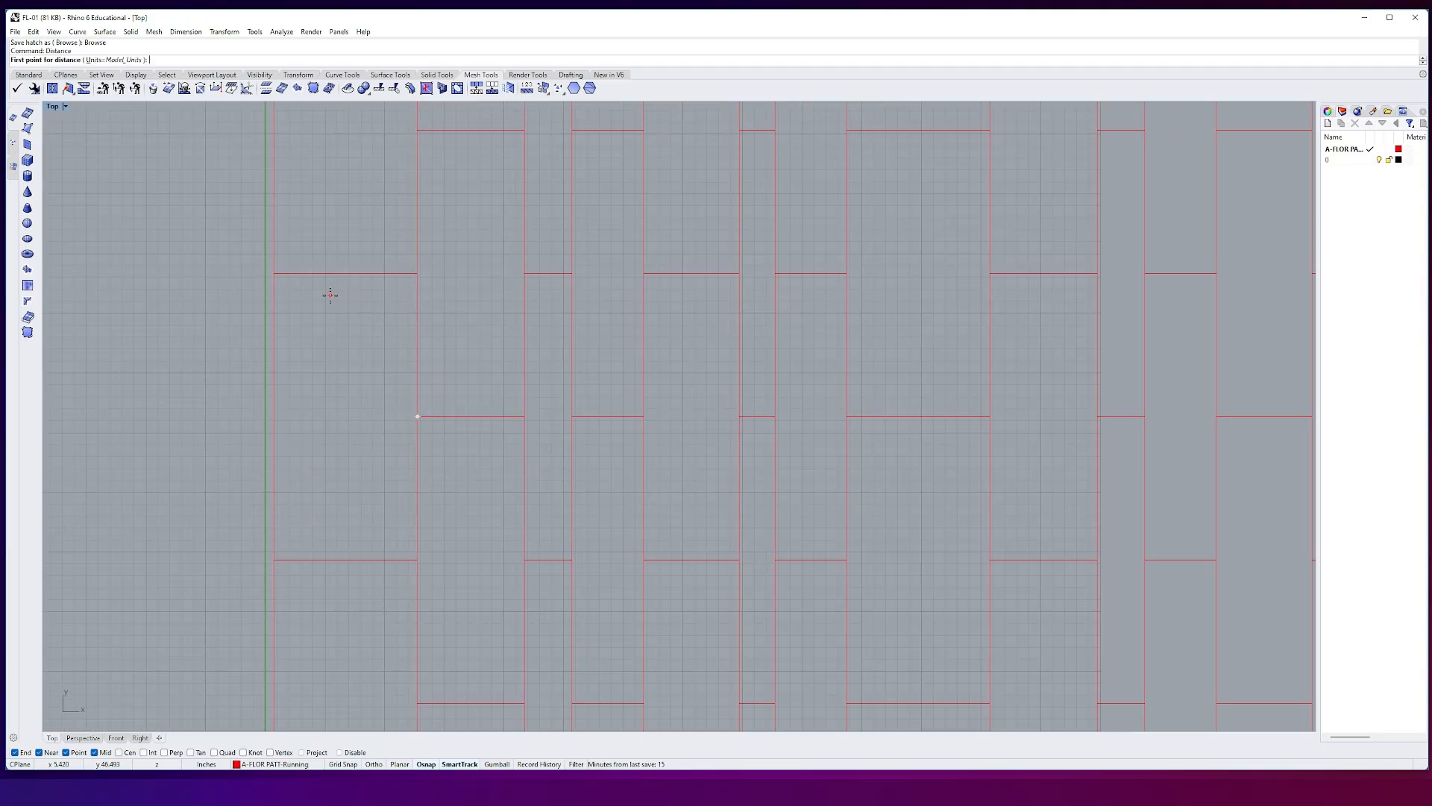
middle_click(292, 299)
right_click_drag(324, 373, 370, 480)
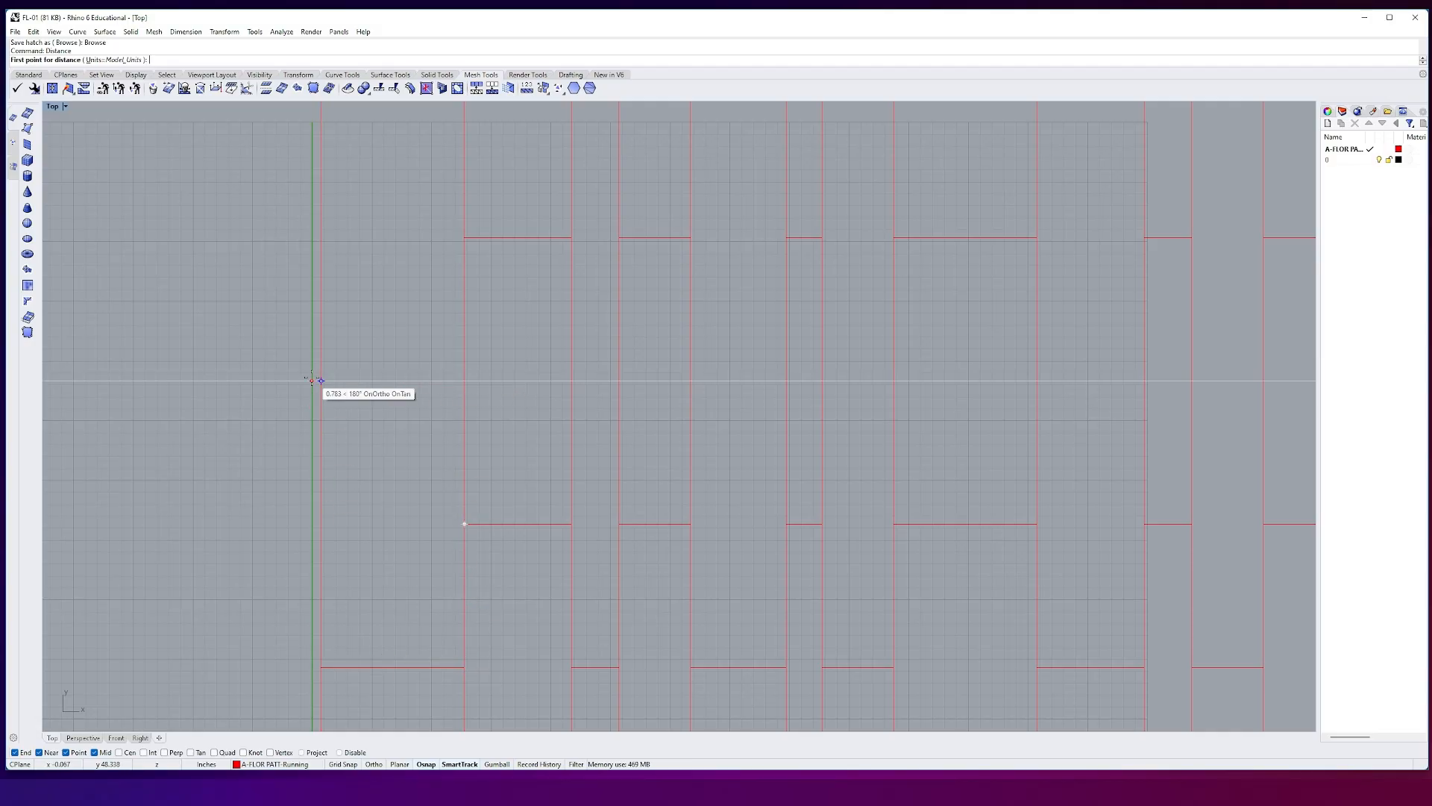
scroll(366, 436, "down", 1)
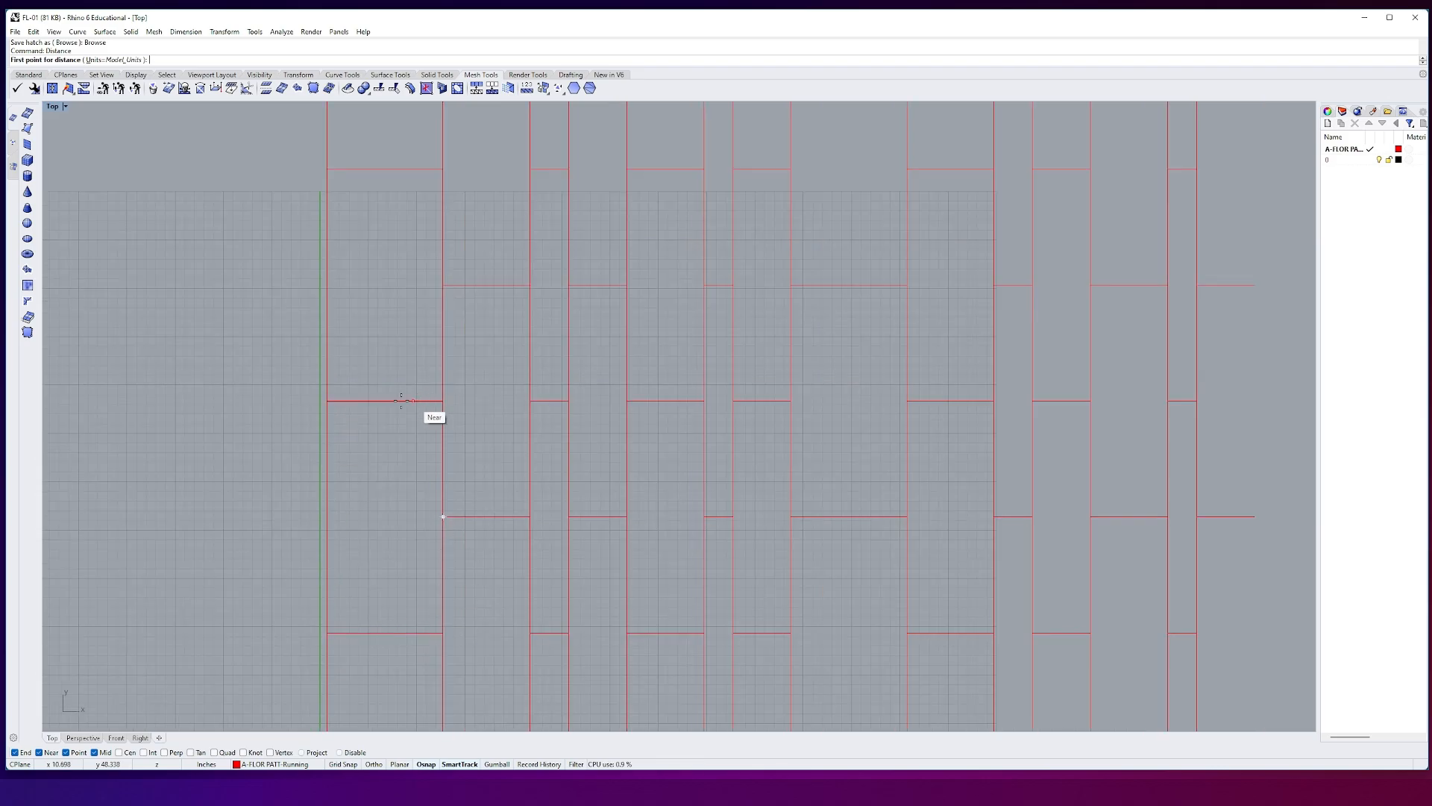
left_click(327, 402)
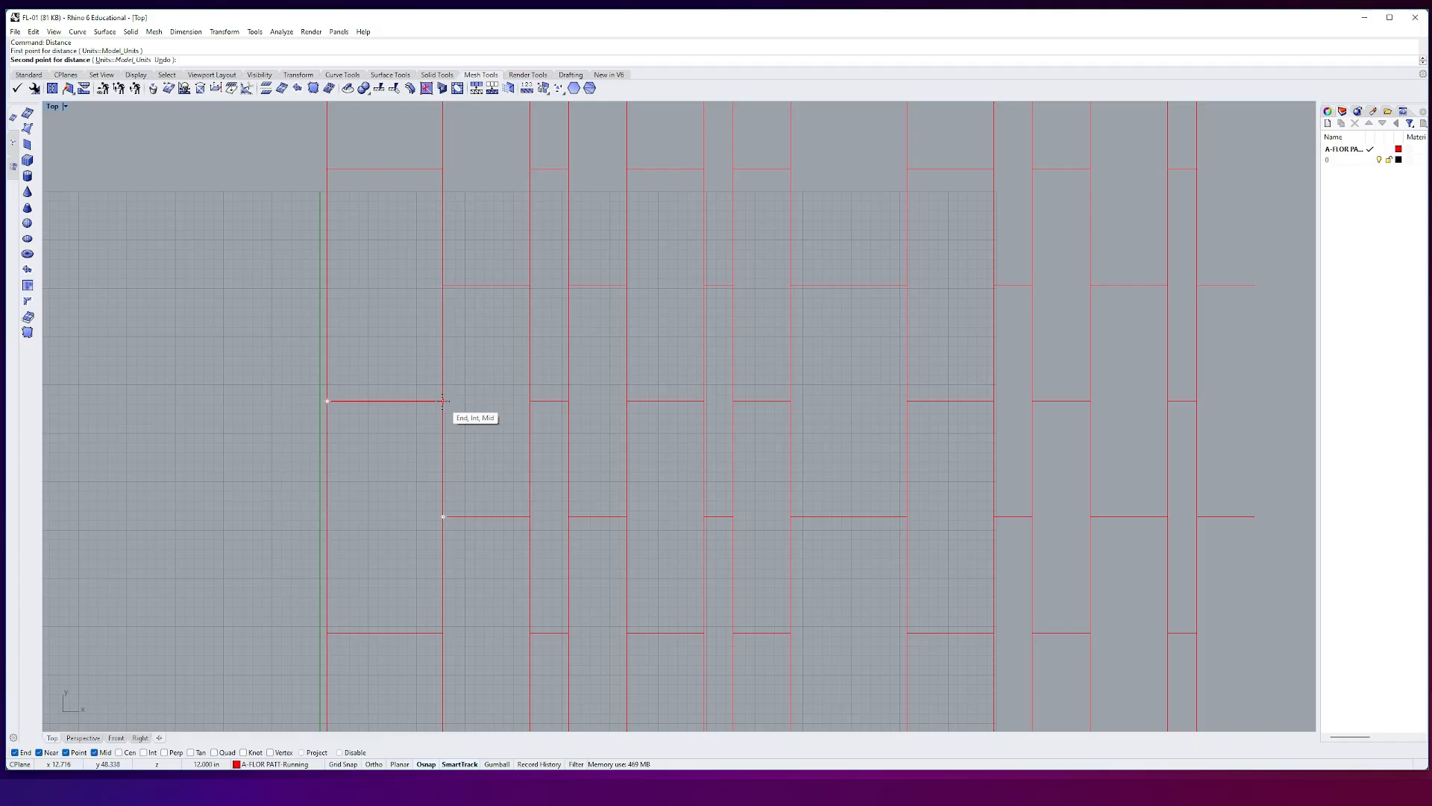
left_click(442, 401)
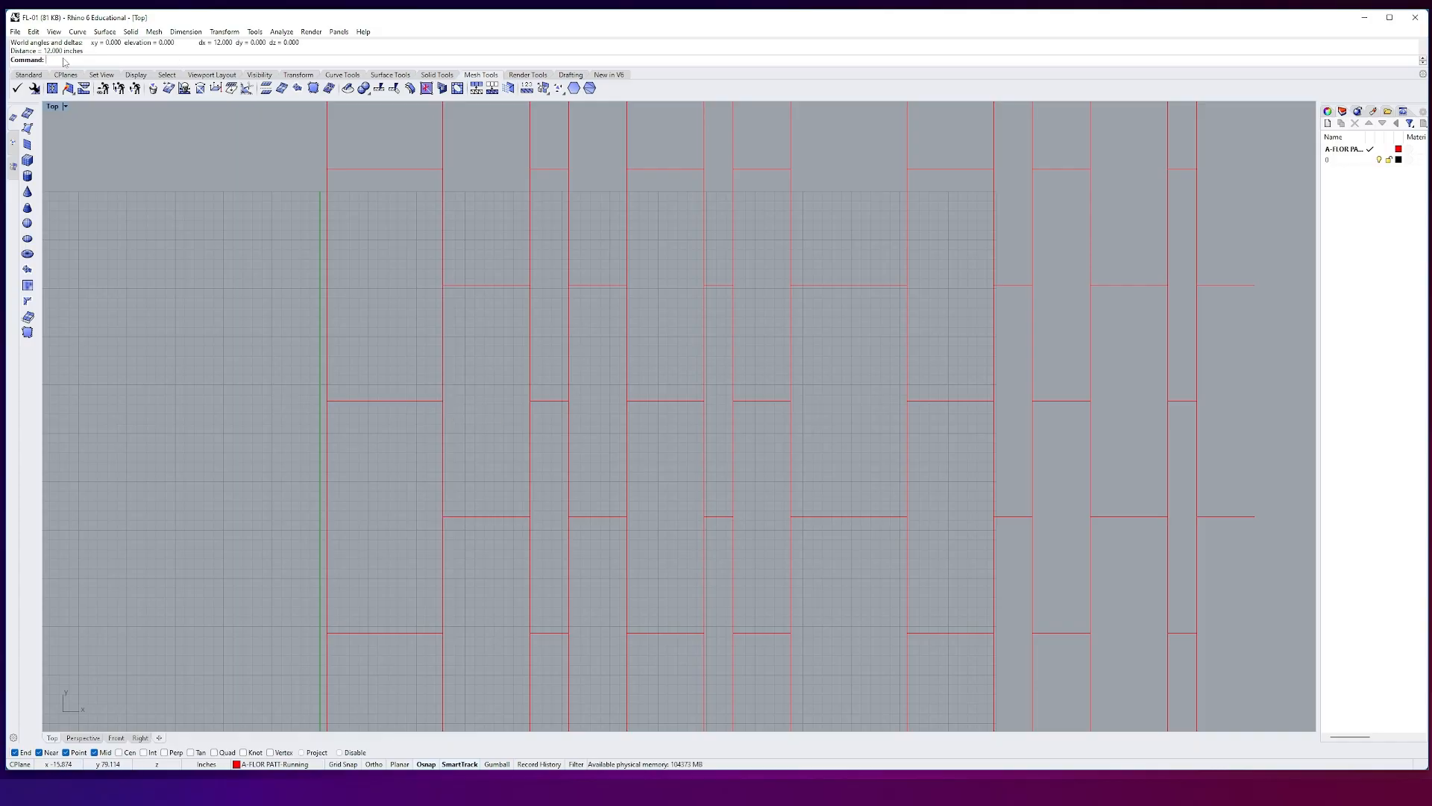
Step: Measure the length of the same first-column plank in the Rhino source pattern
key("Return")
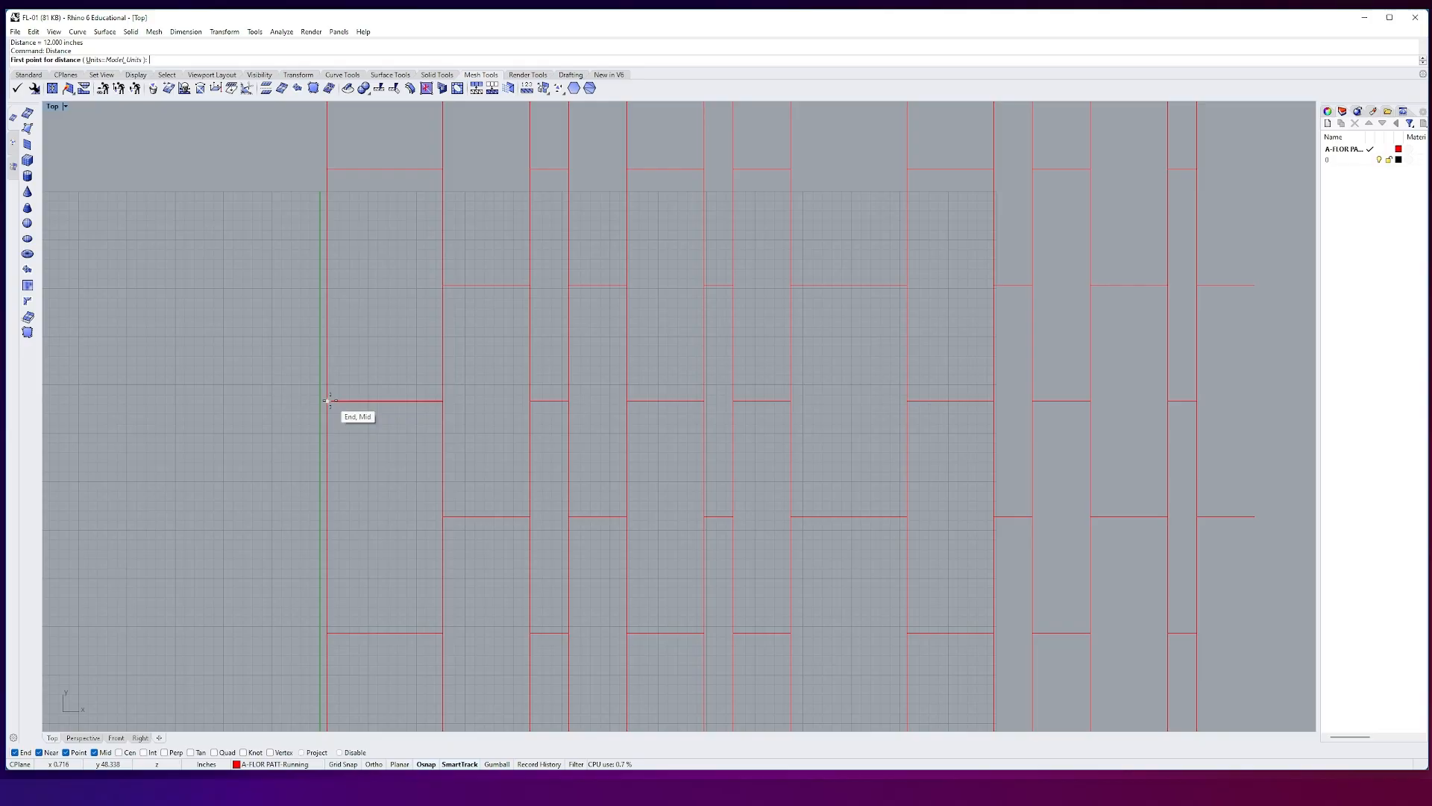
left_click(327, 401)
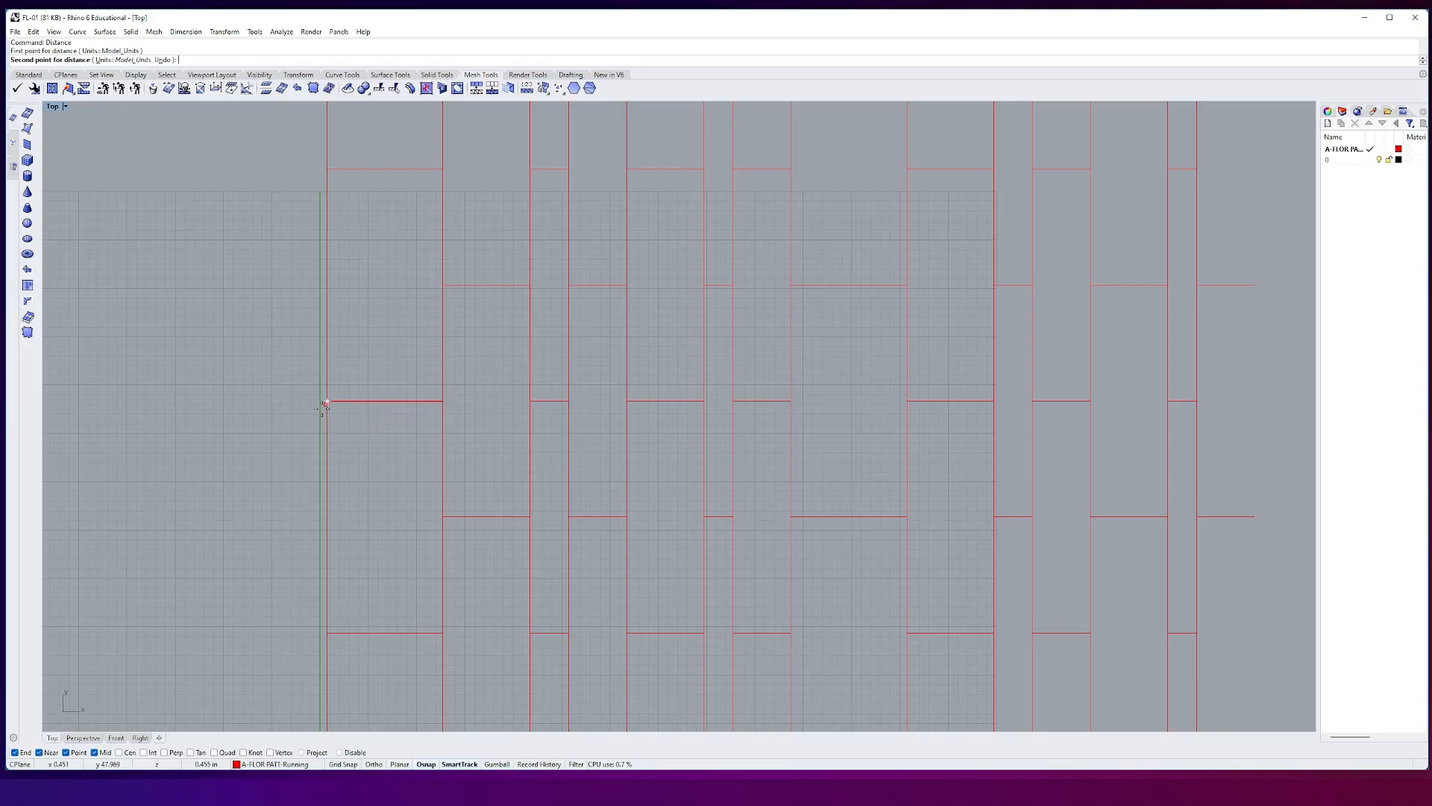
left_click(326, 632)
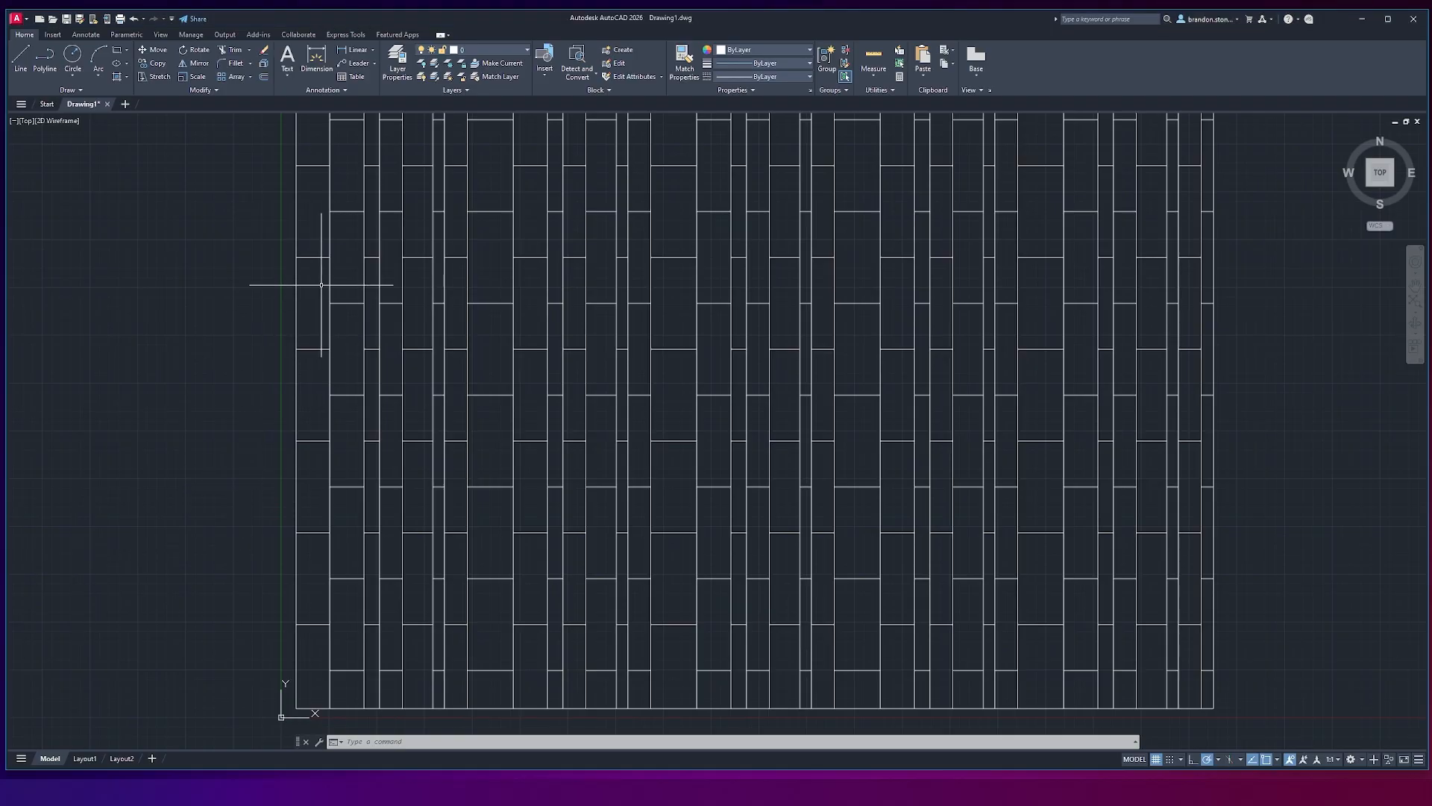
Step: Switch to AutoCAD and measure the width of the first plank along the square's bottom edge from its lower-left corner with DIST
scroll(313, 358, "up", 3)
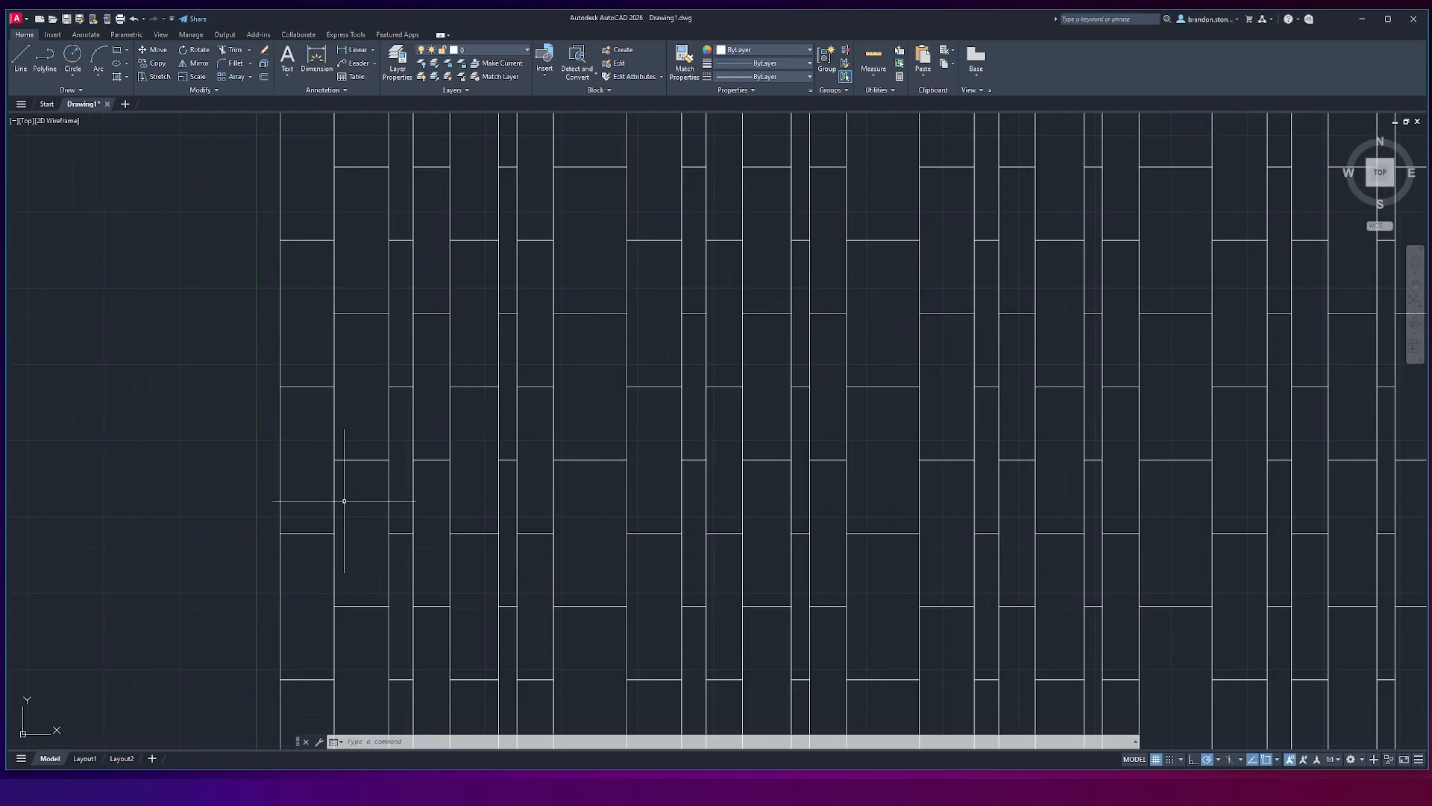
type("s")
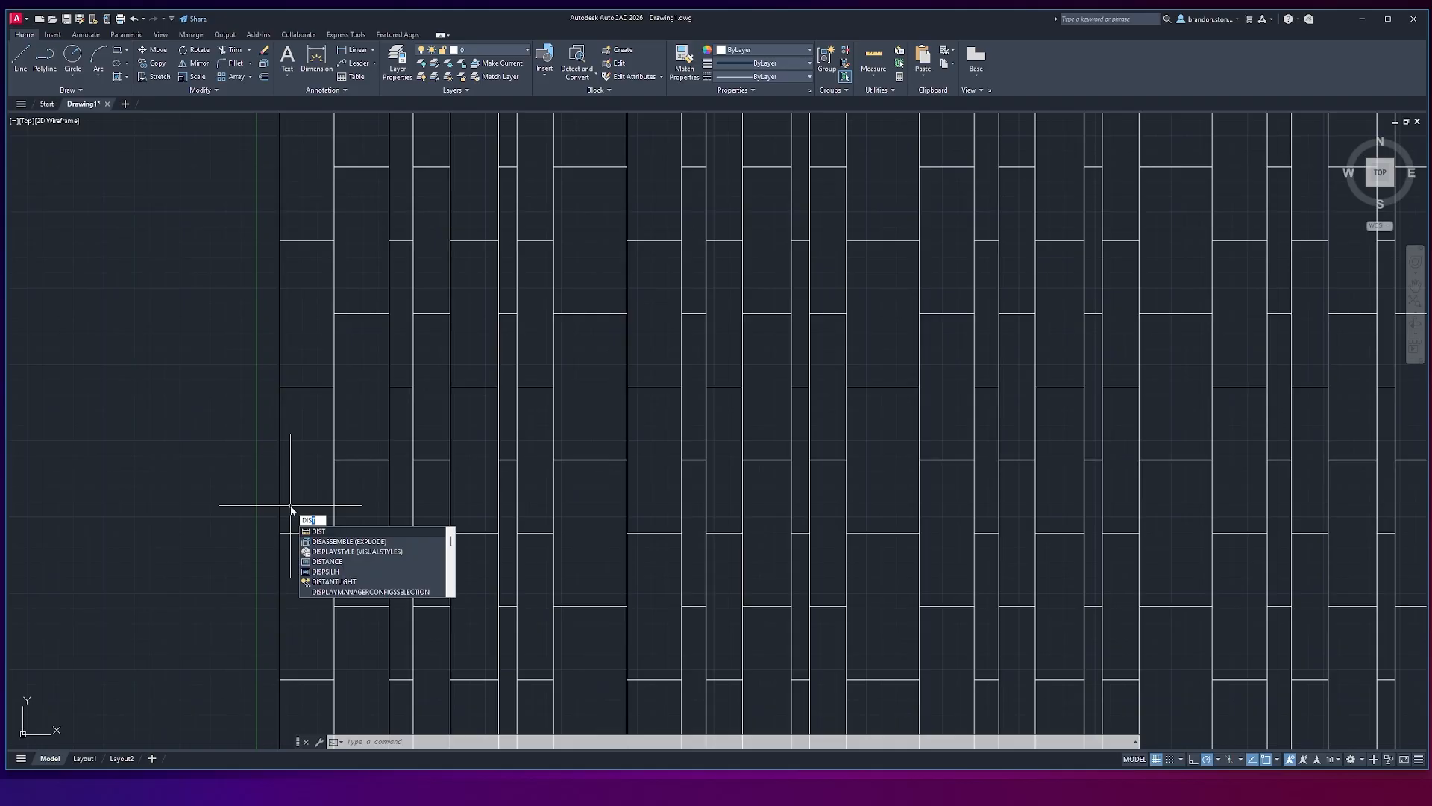
key("Return")
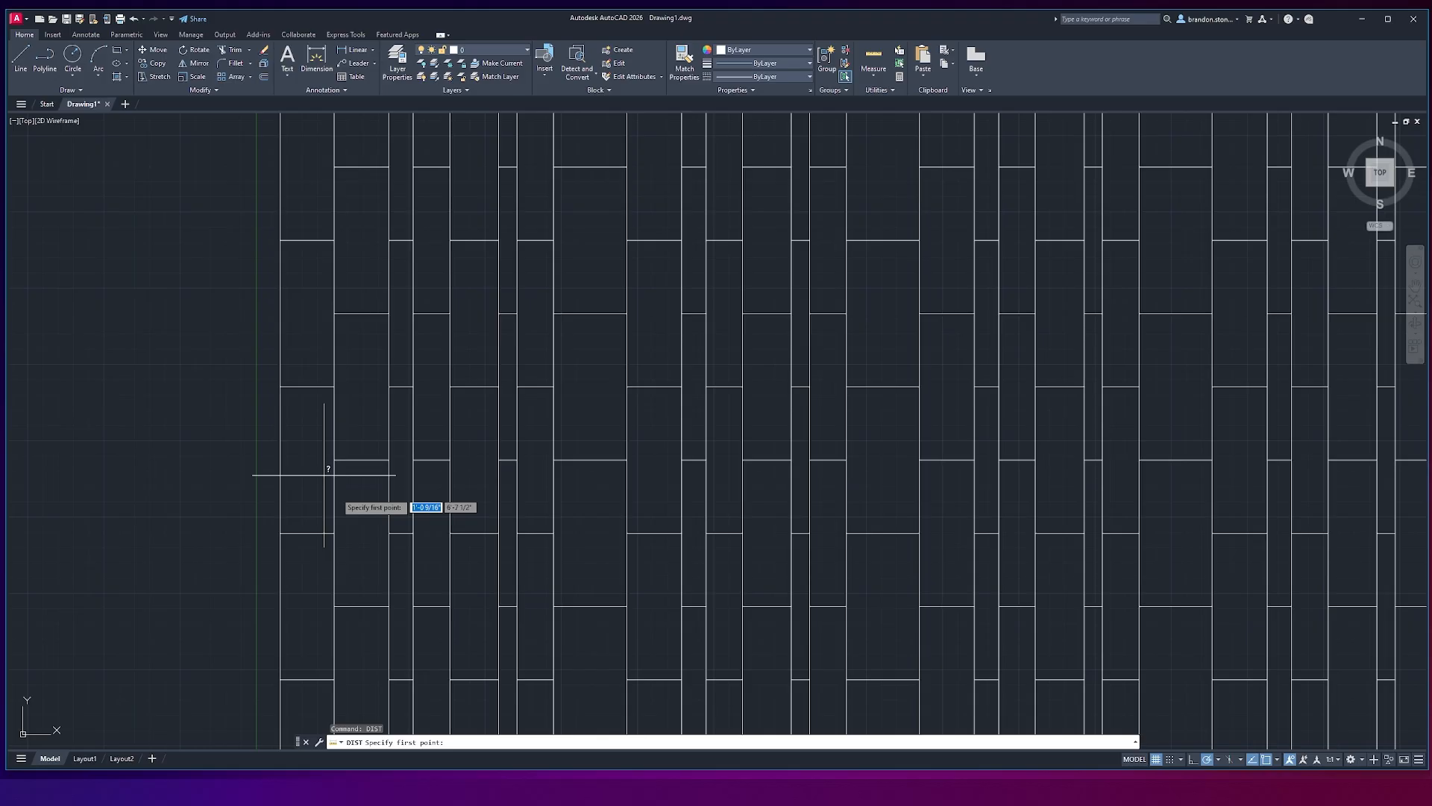
scroll(329, 480, "up", 3)
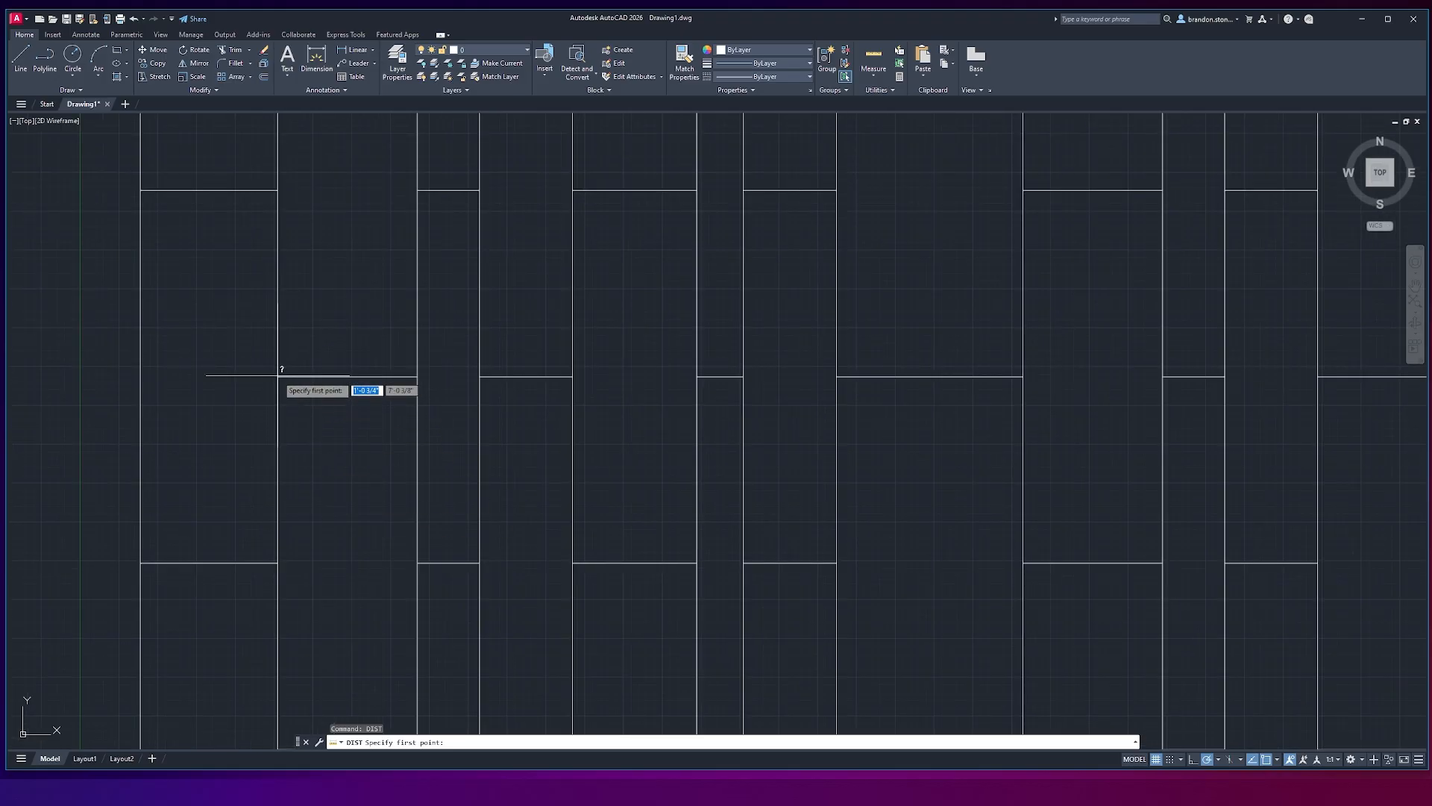
scroll(222, 358, "up", 2)
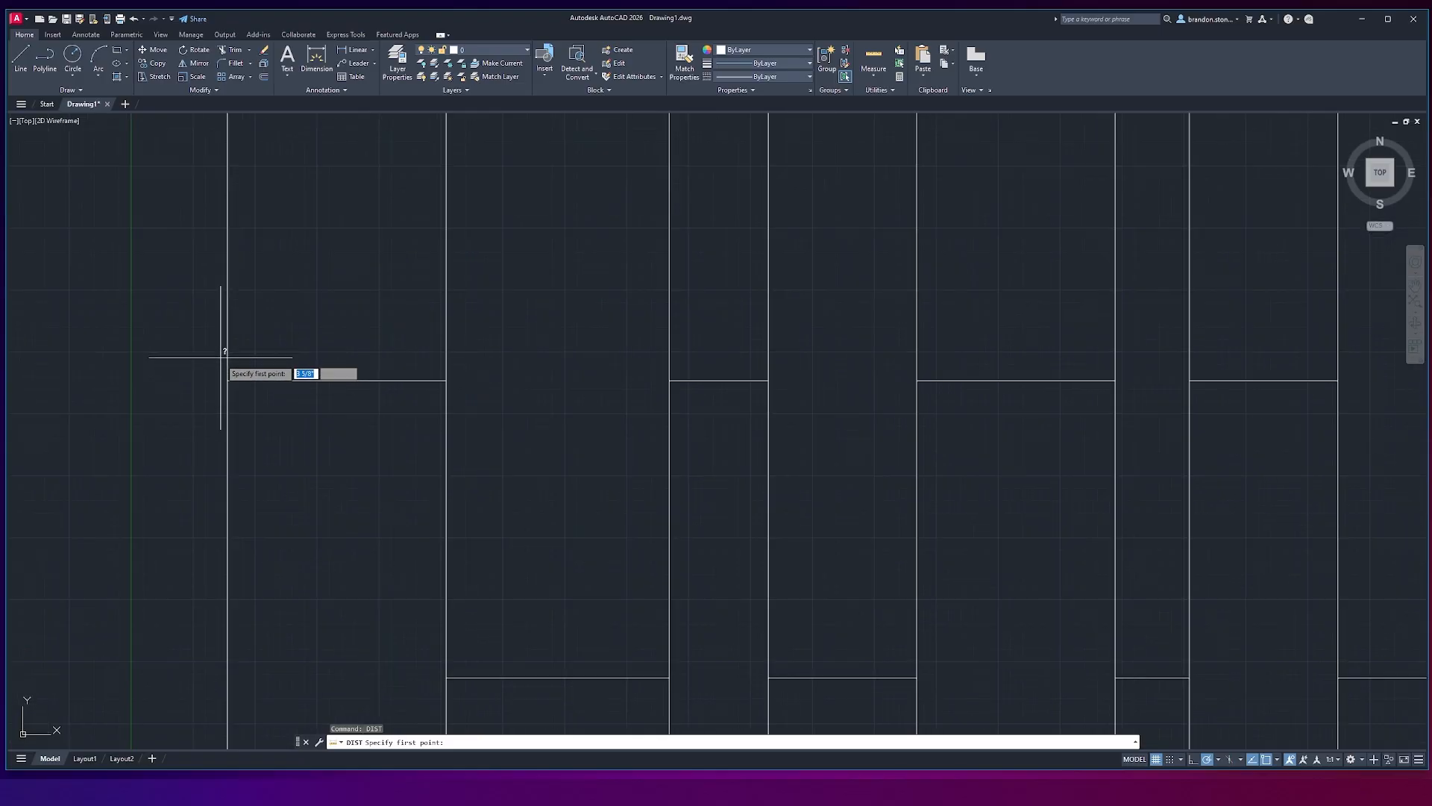
left_click(228, 379)
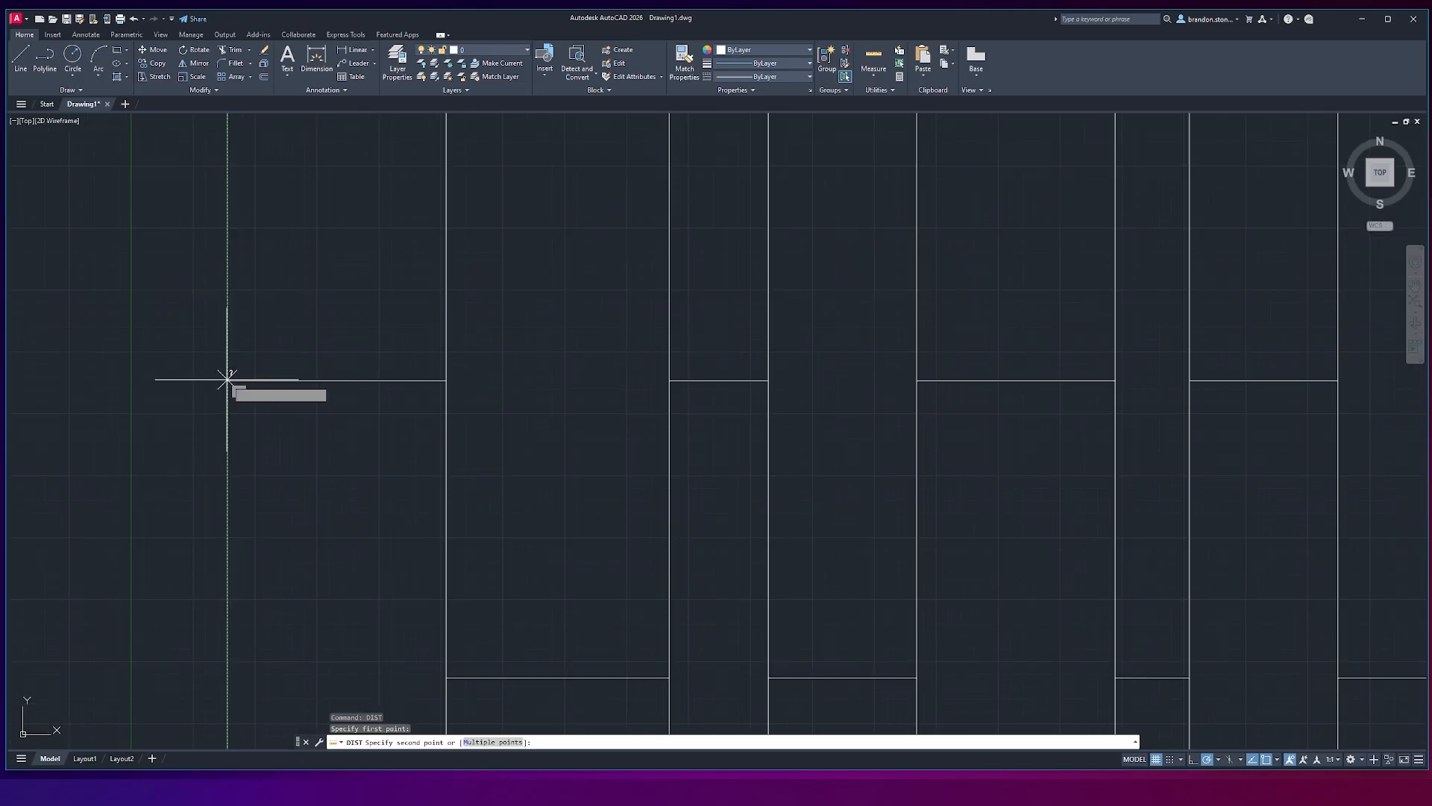
scroll(313, 479, "down", 3)
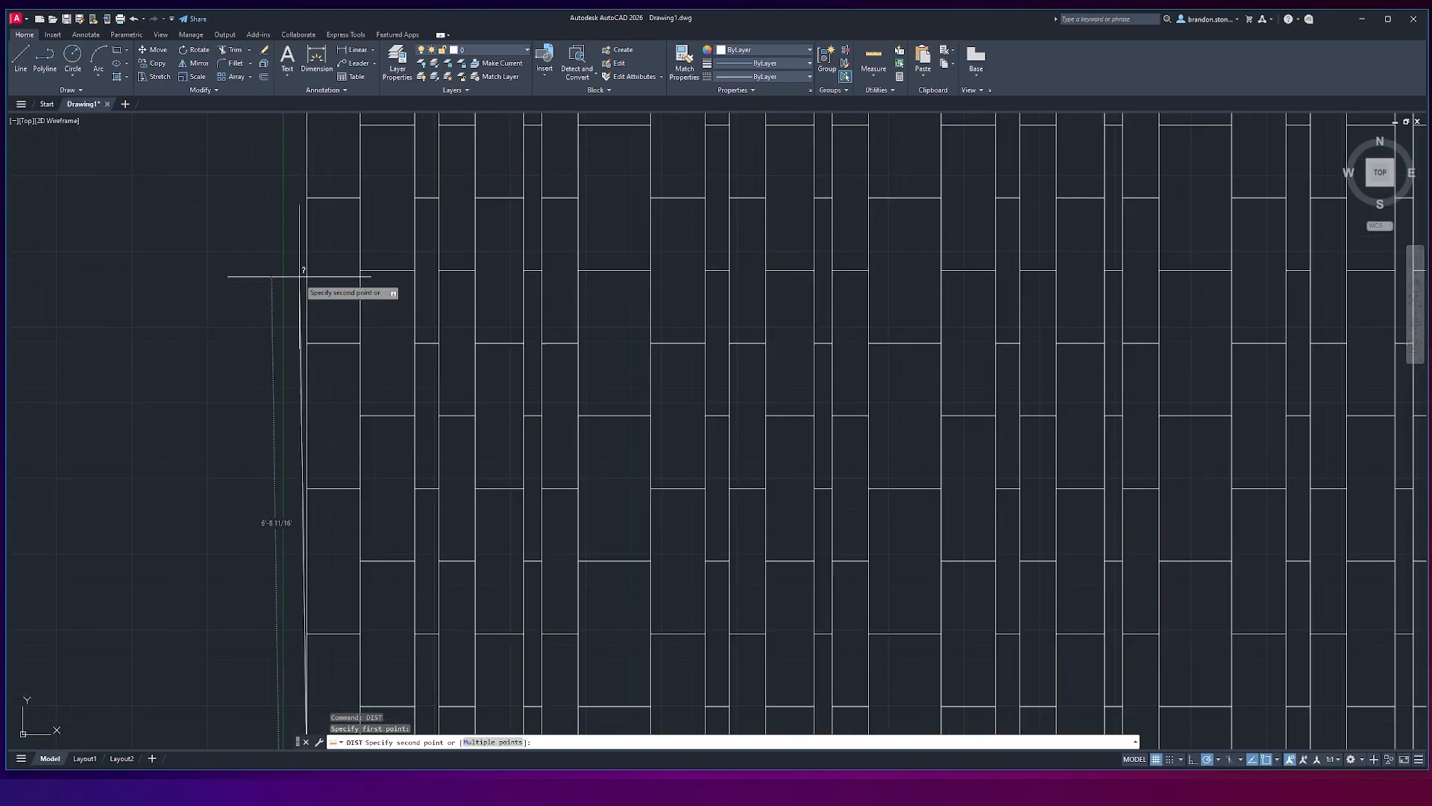
scroll(291, 537, "down", 1)
scroll(319, 589, "up", 5)
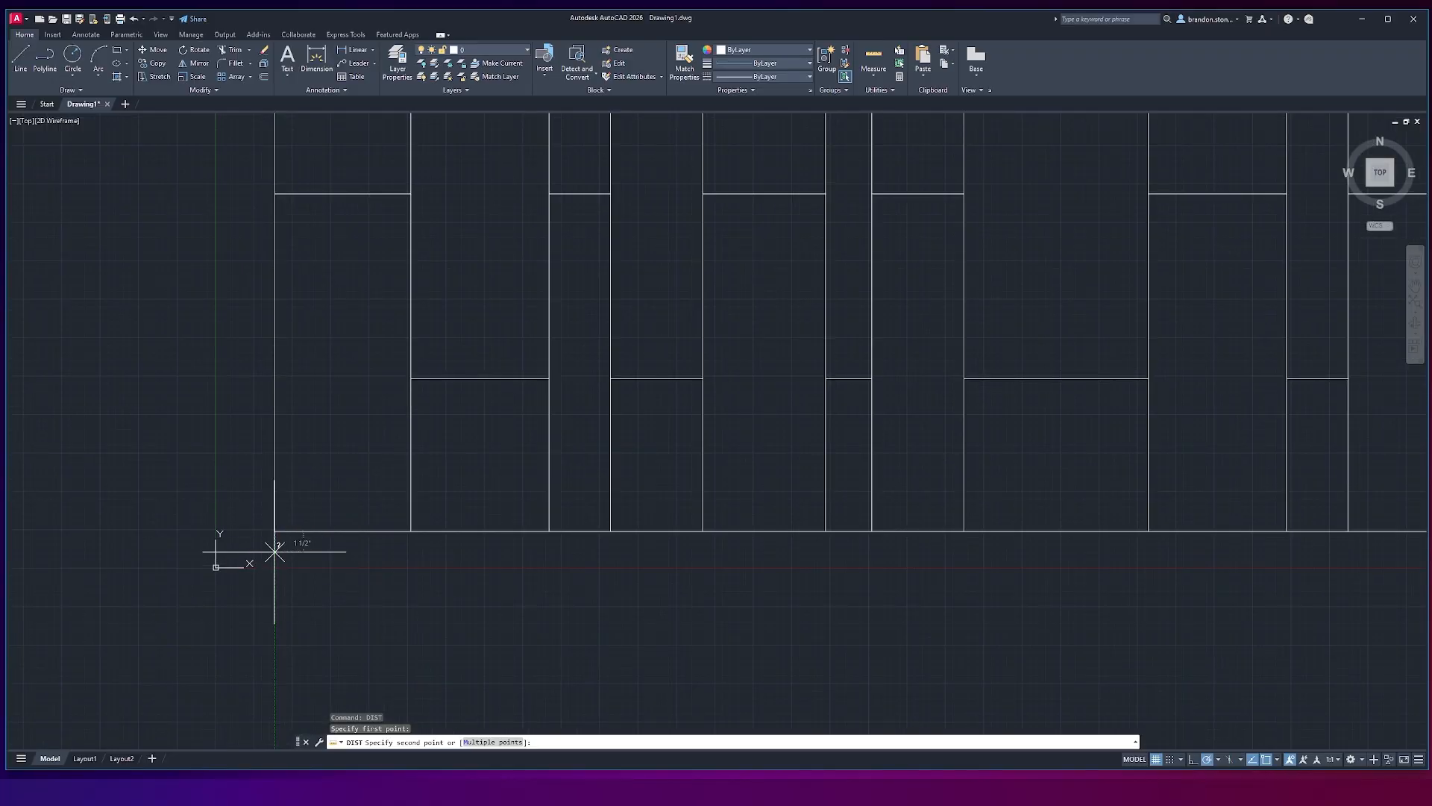
scroll(291, 544, "up", 4)
scroll(440, 574, "down", 4)
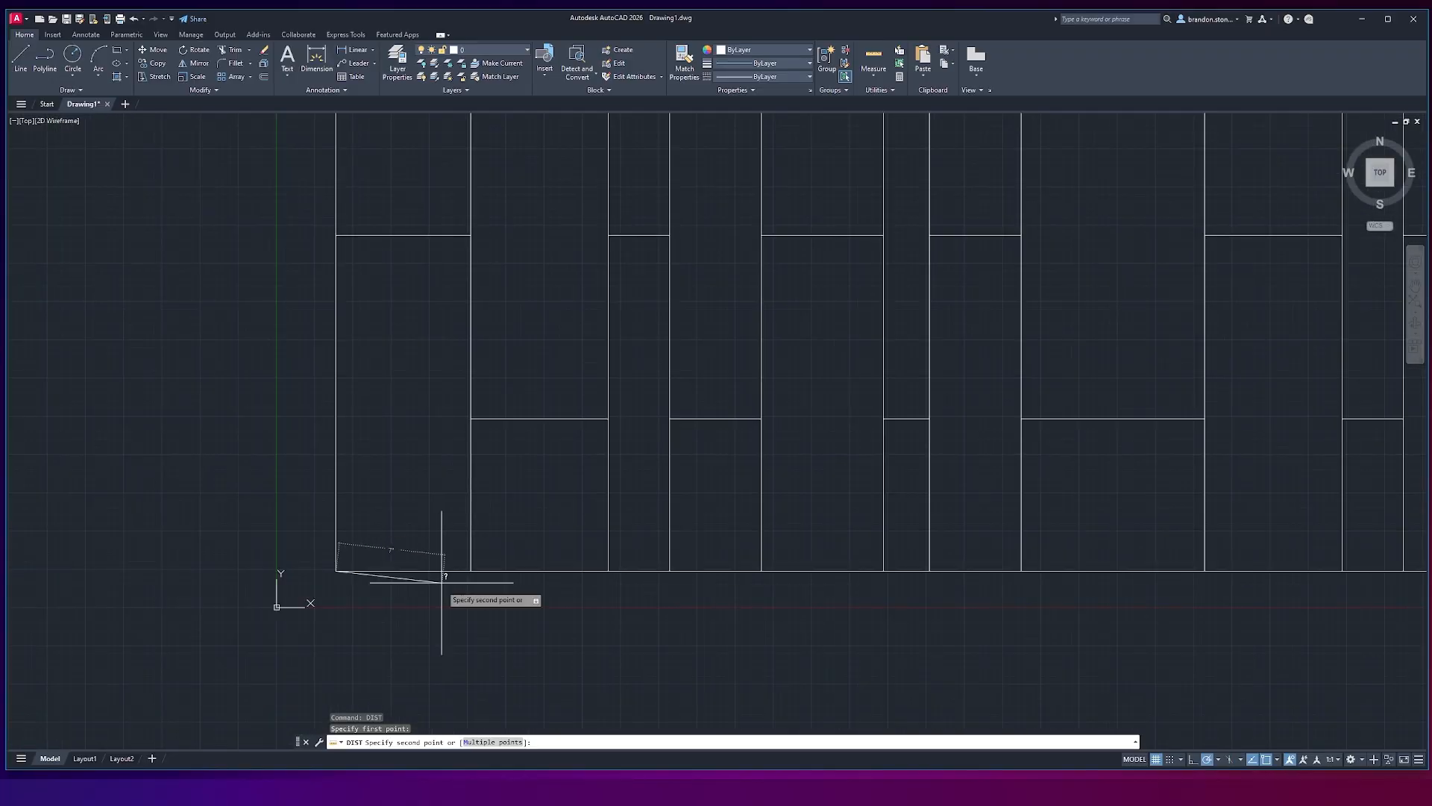
scroll(472, 571, "up", 4)
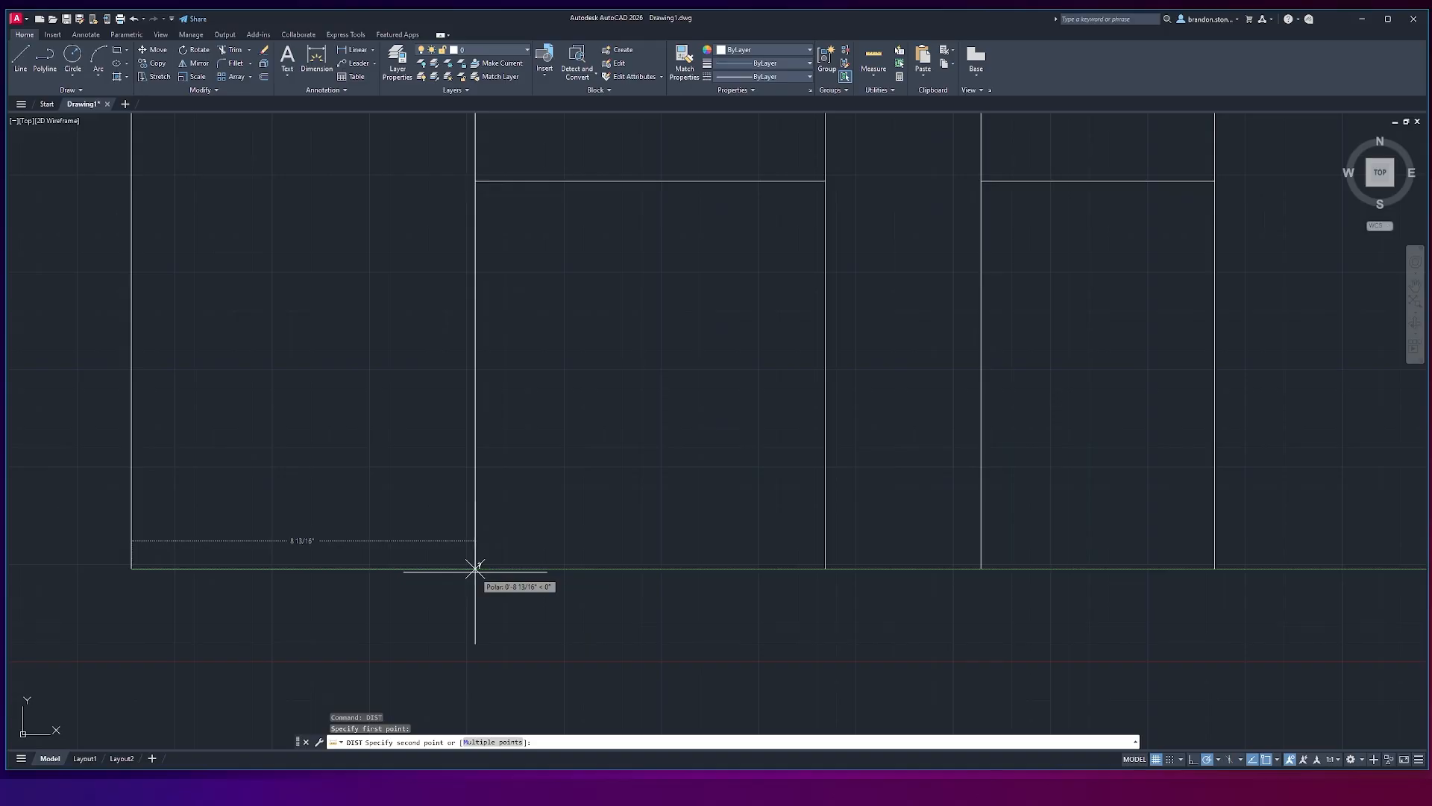
left_click(472, 569)
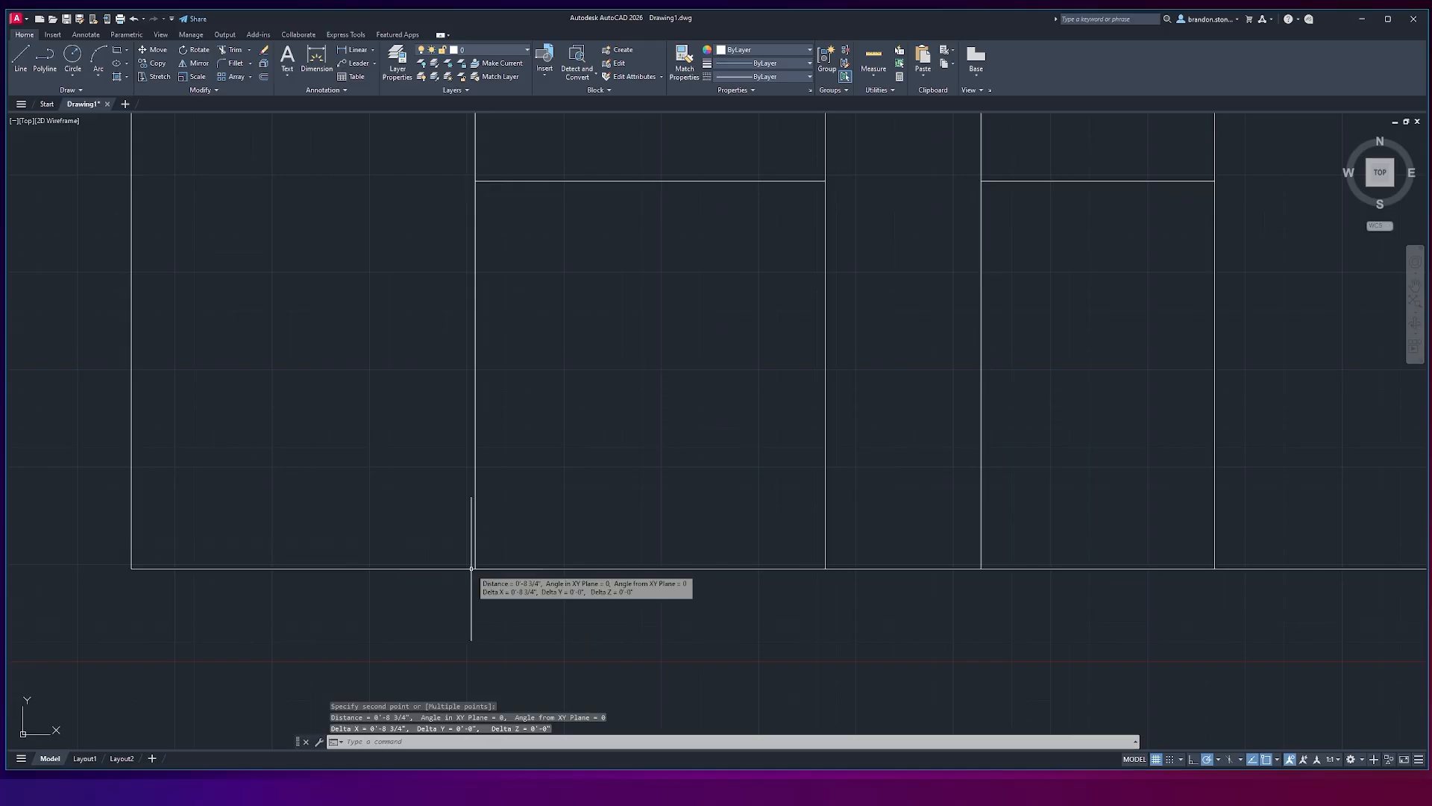
Step: Examine the hatch's inner columns for a full-width plank that the square's boundary does not cut
scroll(471, 568, "down", 3)
key("Return")
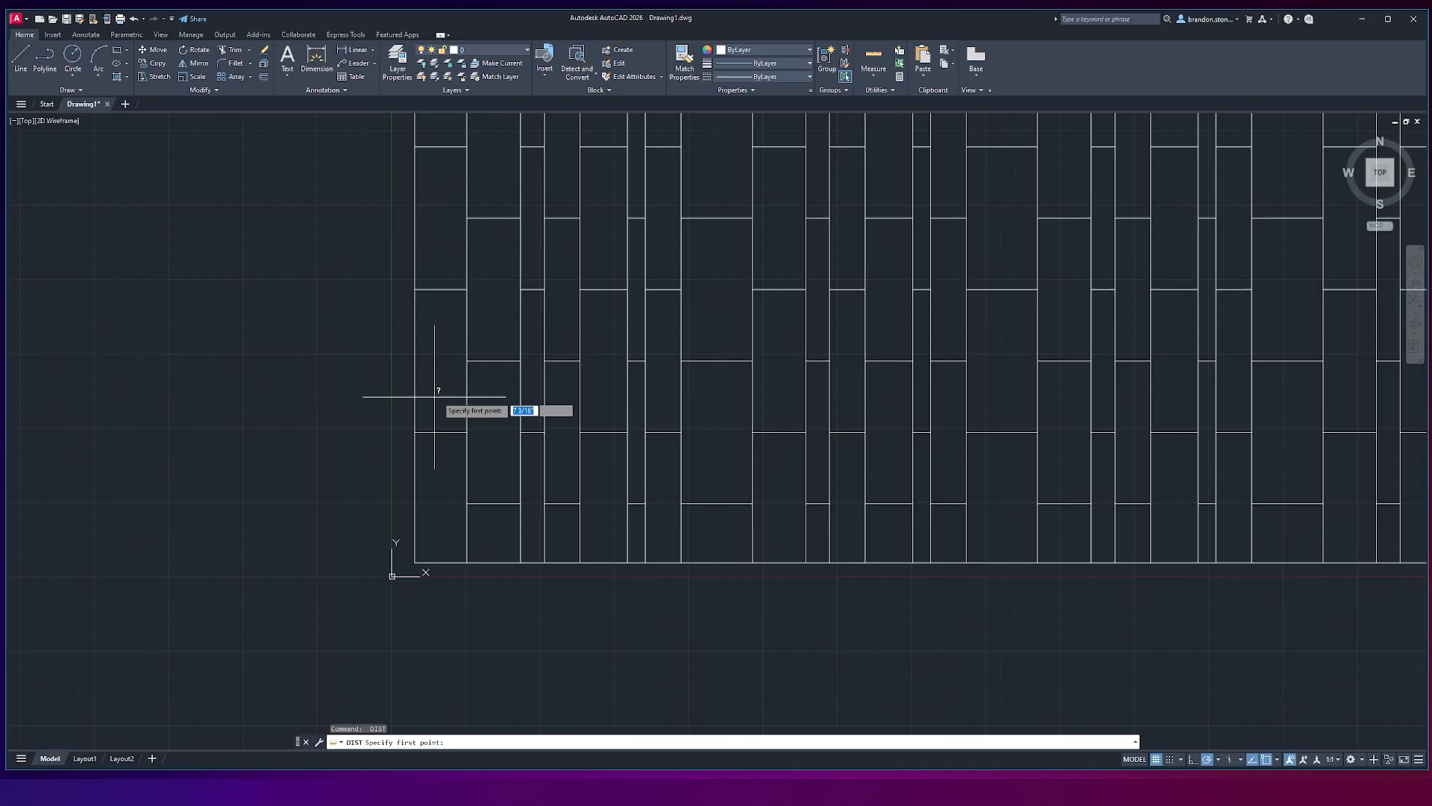
scroll(513, 358, "down", 2)
middle_click_drag(513, 358, 442, 417)
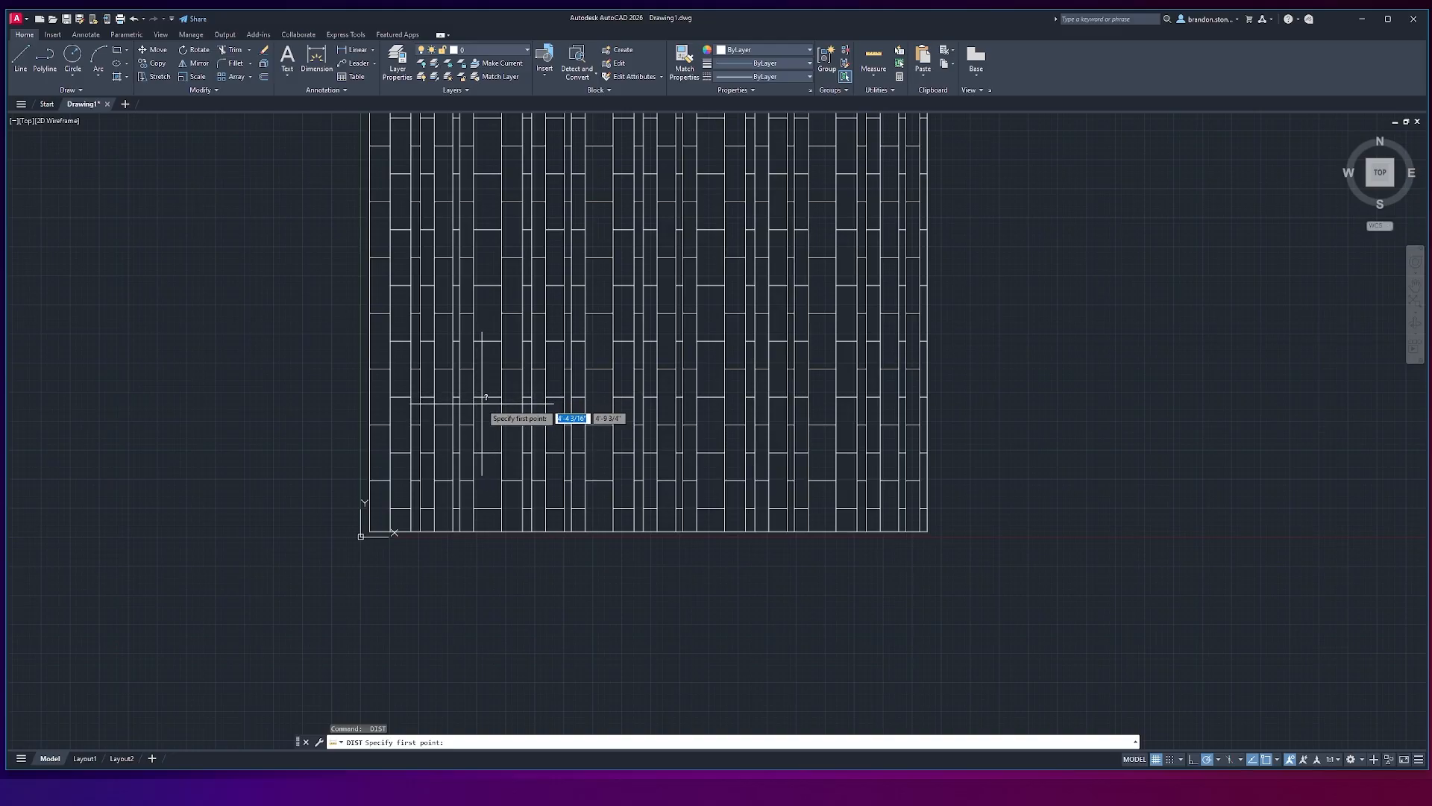
scroll(481, 405, "up", 3)
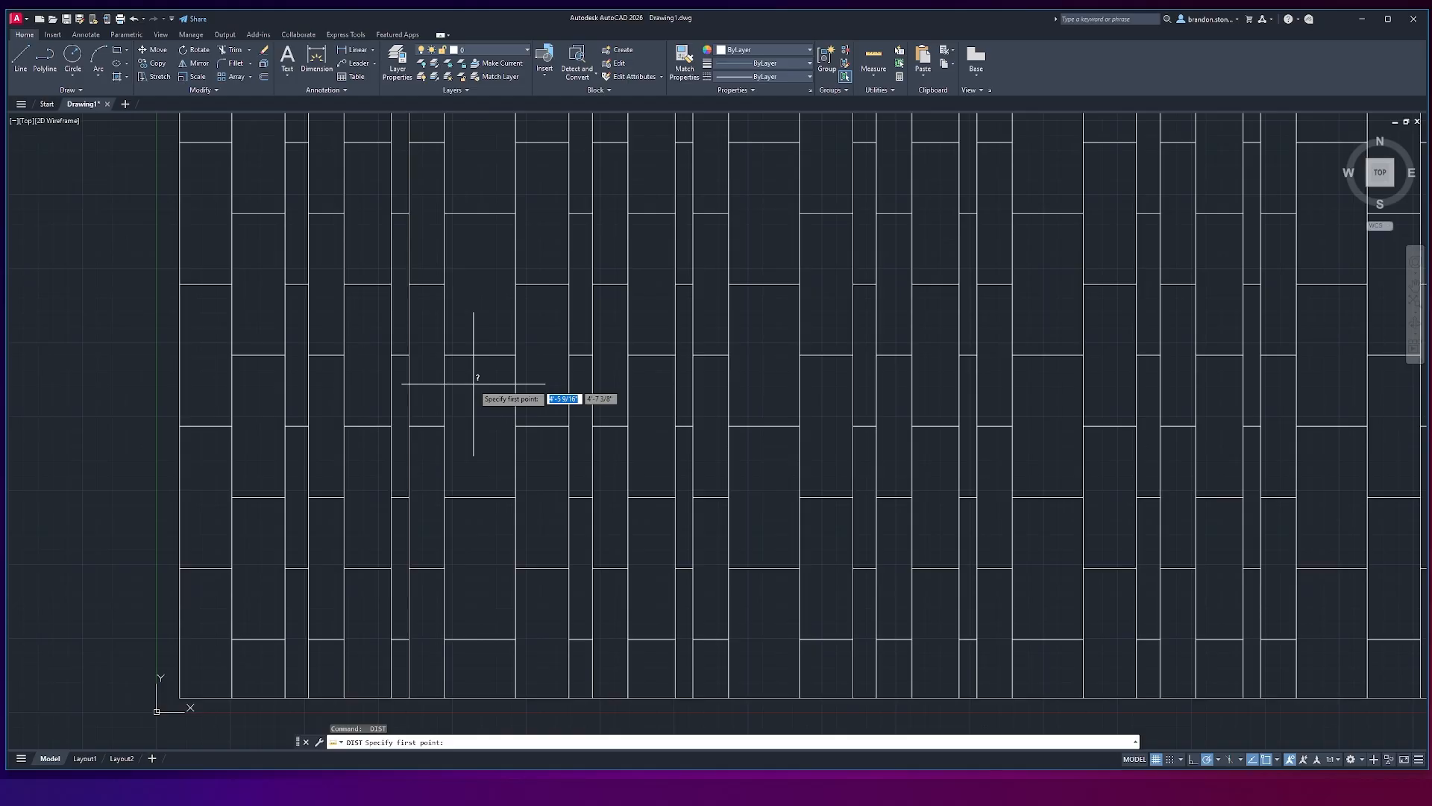
scroll(473, 384, "down", 2)
scroll(468, 384, "down", 2)
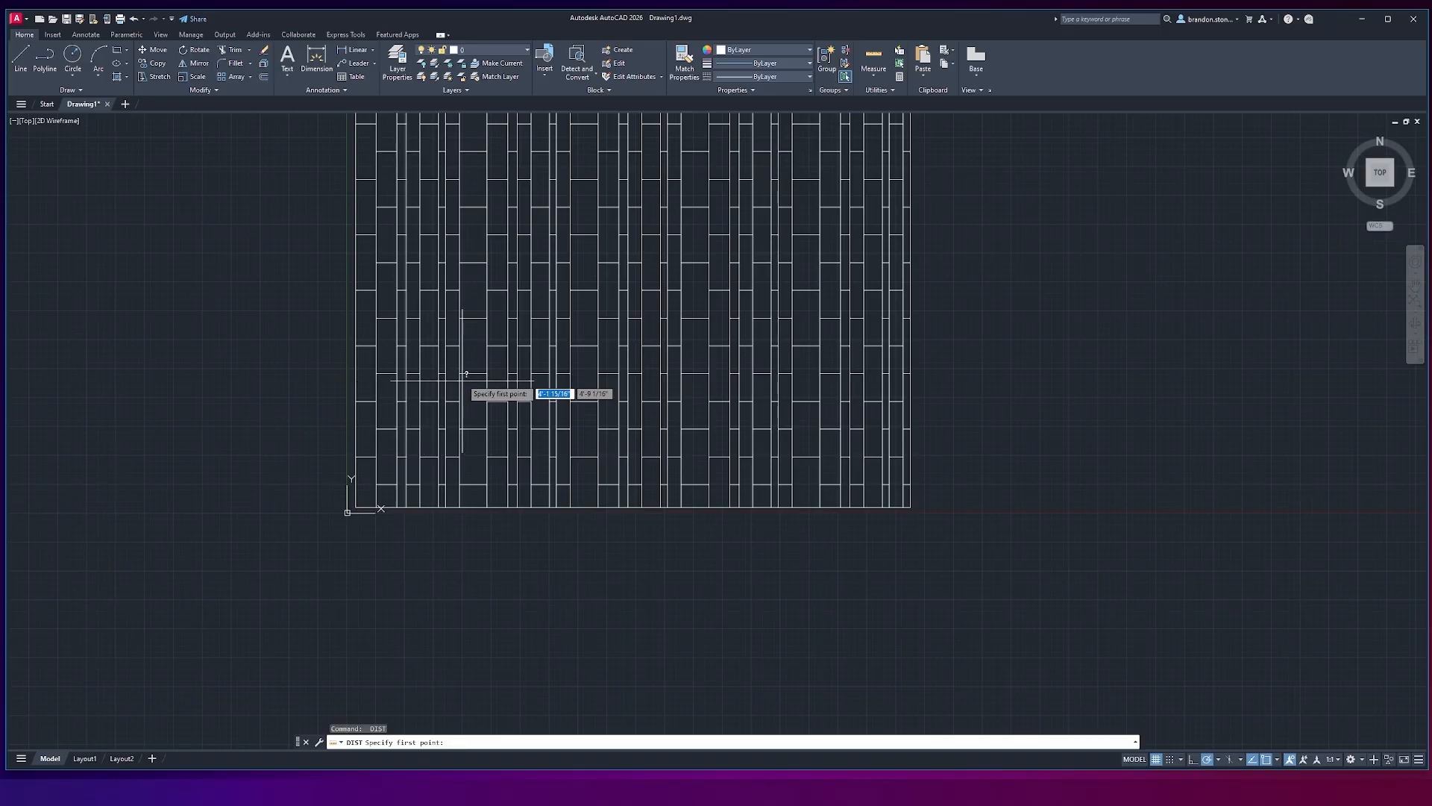
scroll(478, 379, "up", 4)
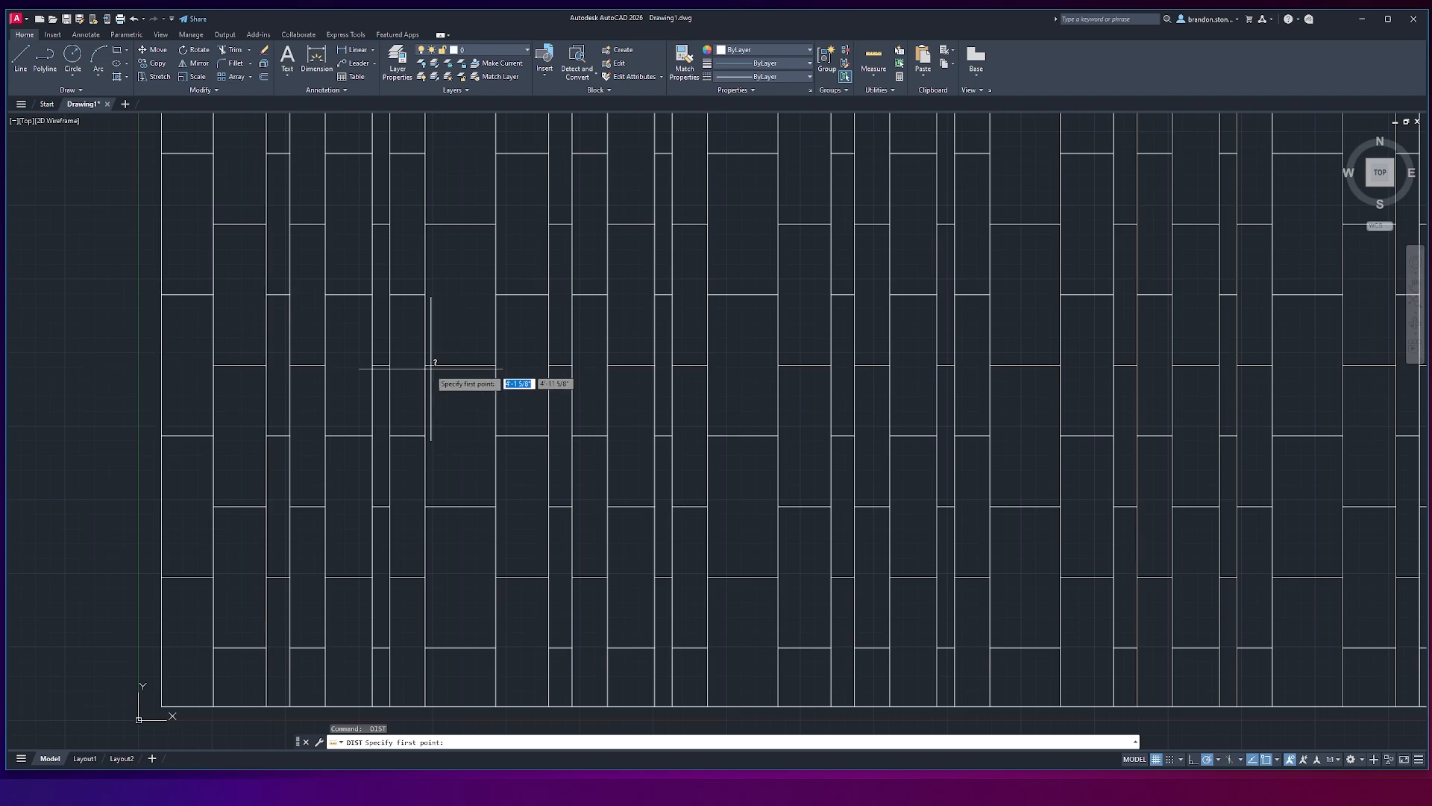
scroll(435, 370, "up", 4)
scroll(435, 370, "down", 4)
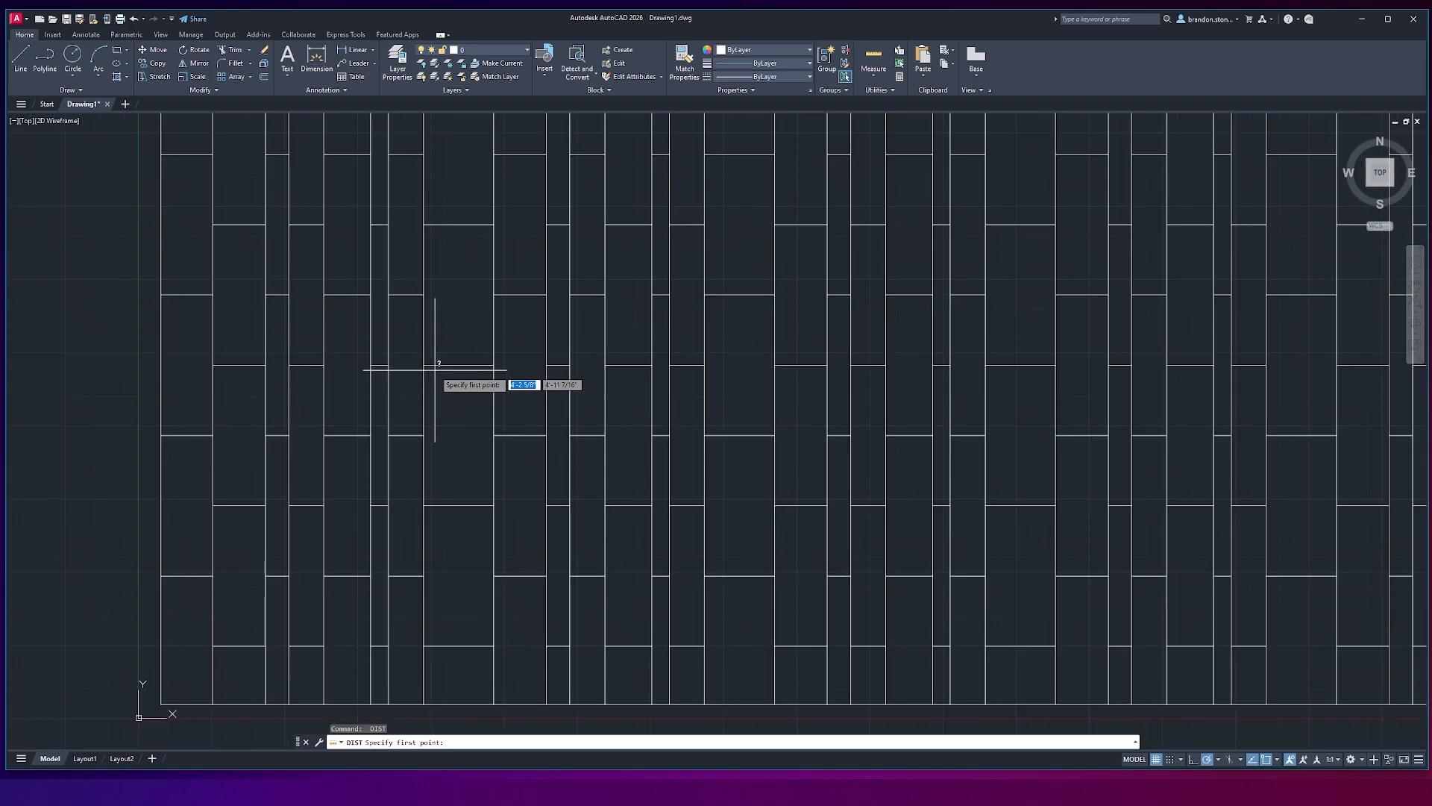
scroll(435, 368, "down", 2)
scroll(435, 369, "up", 2)
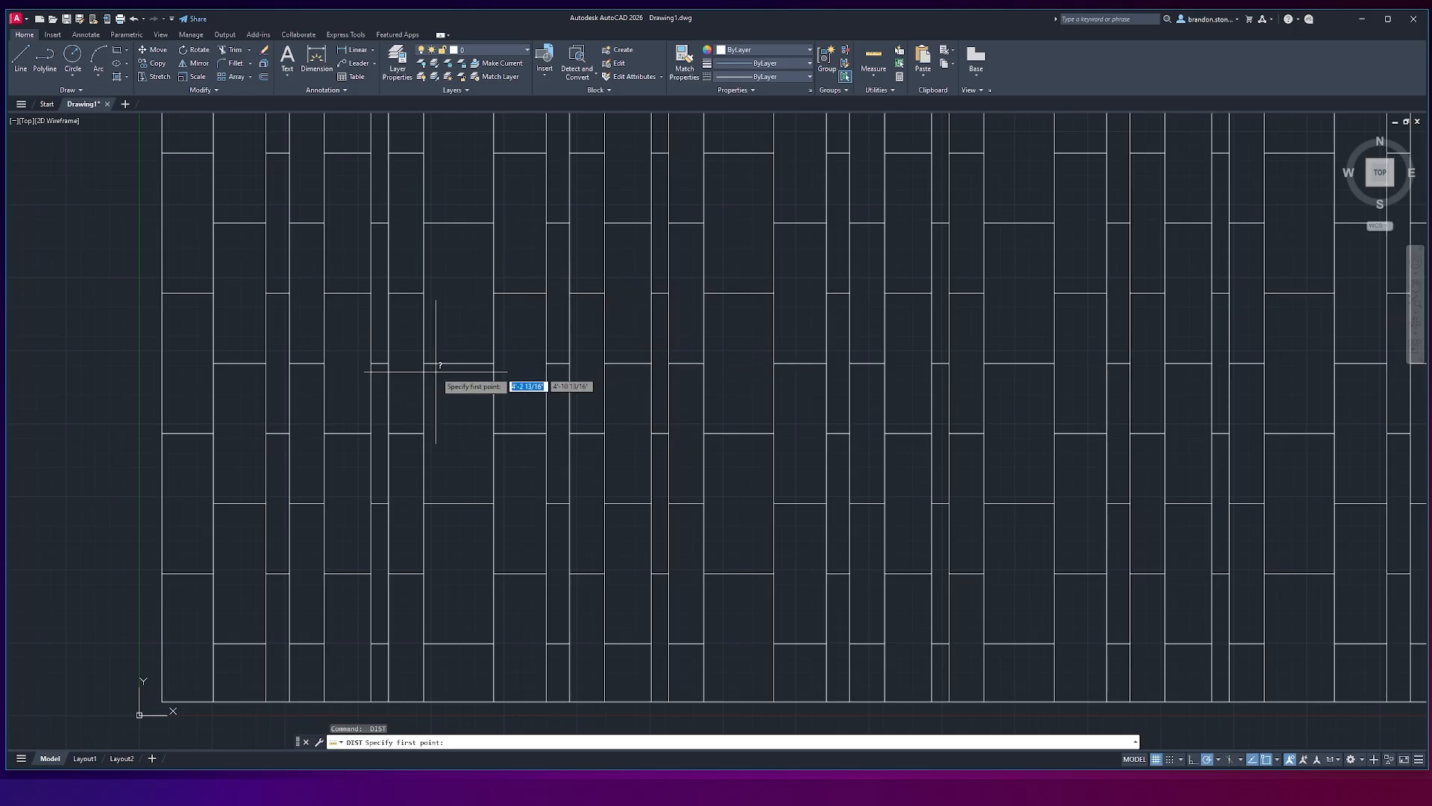
scroll(435, 373, "up", 2)
scroll(441, 388, "up", 2)
scroll(403, 345, "up", 2)
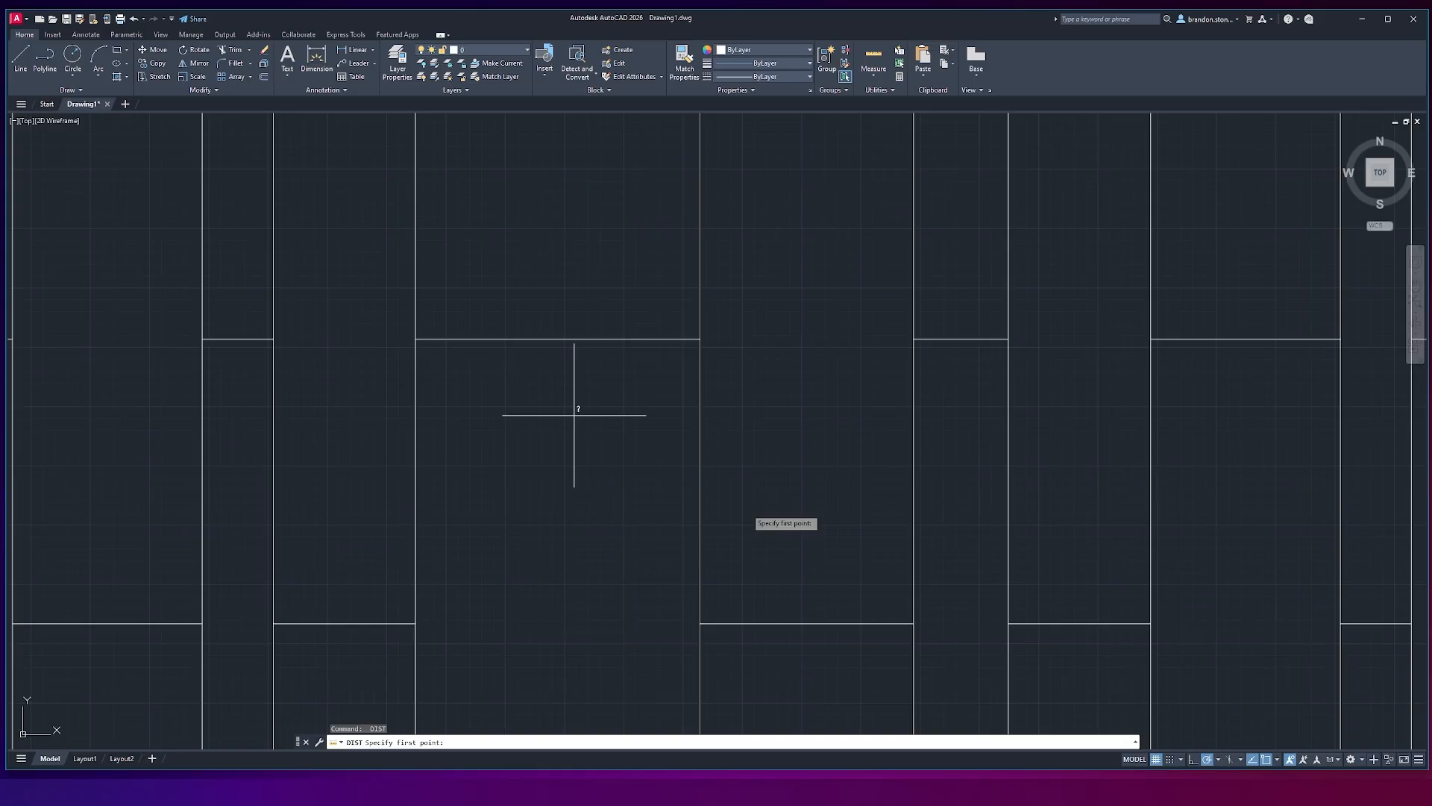
Step: Turn off object snap and check the width and length of a wide plank inside the hatch with DIST
left_click(1266, 759)
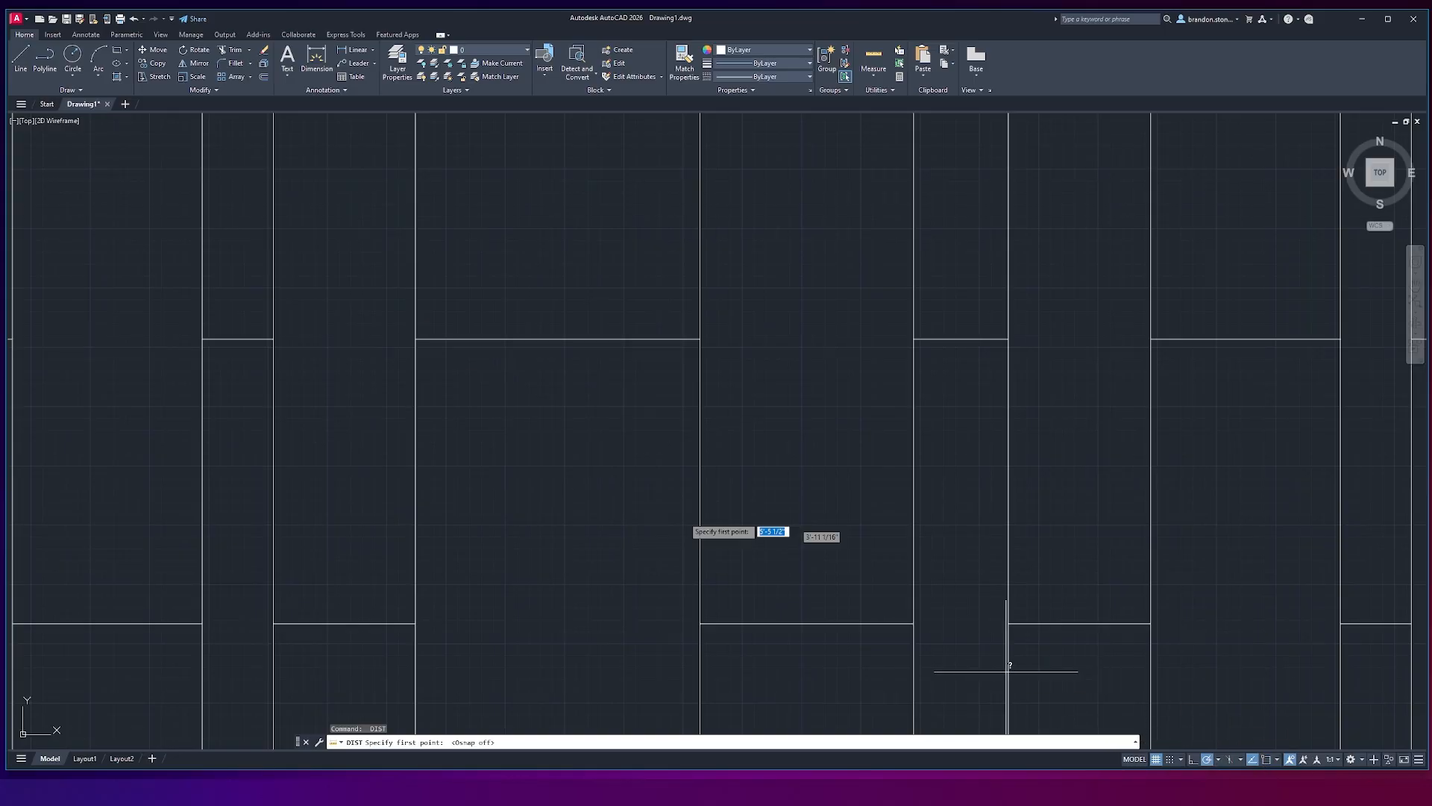
left_click(416, 339)
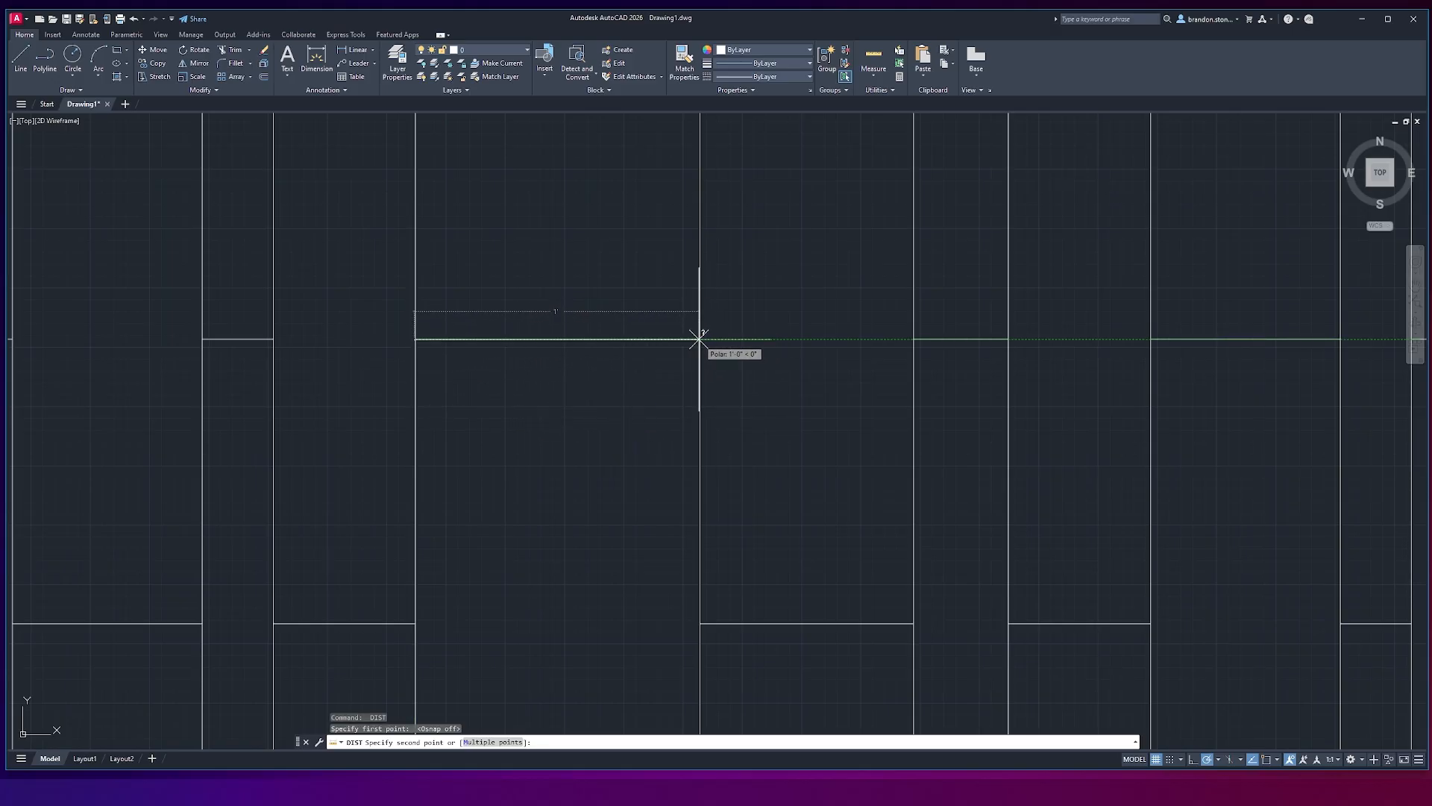
scroll(675, 350, "down", 4)
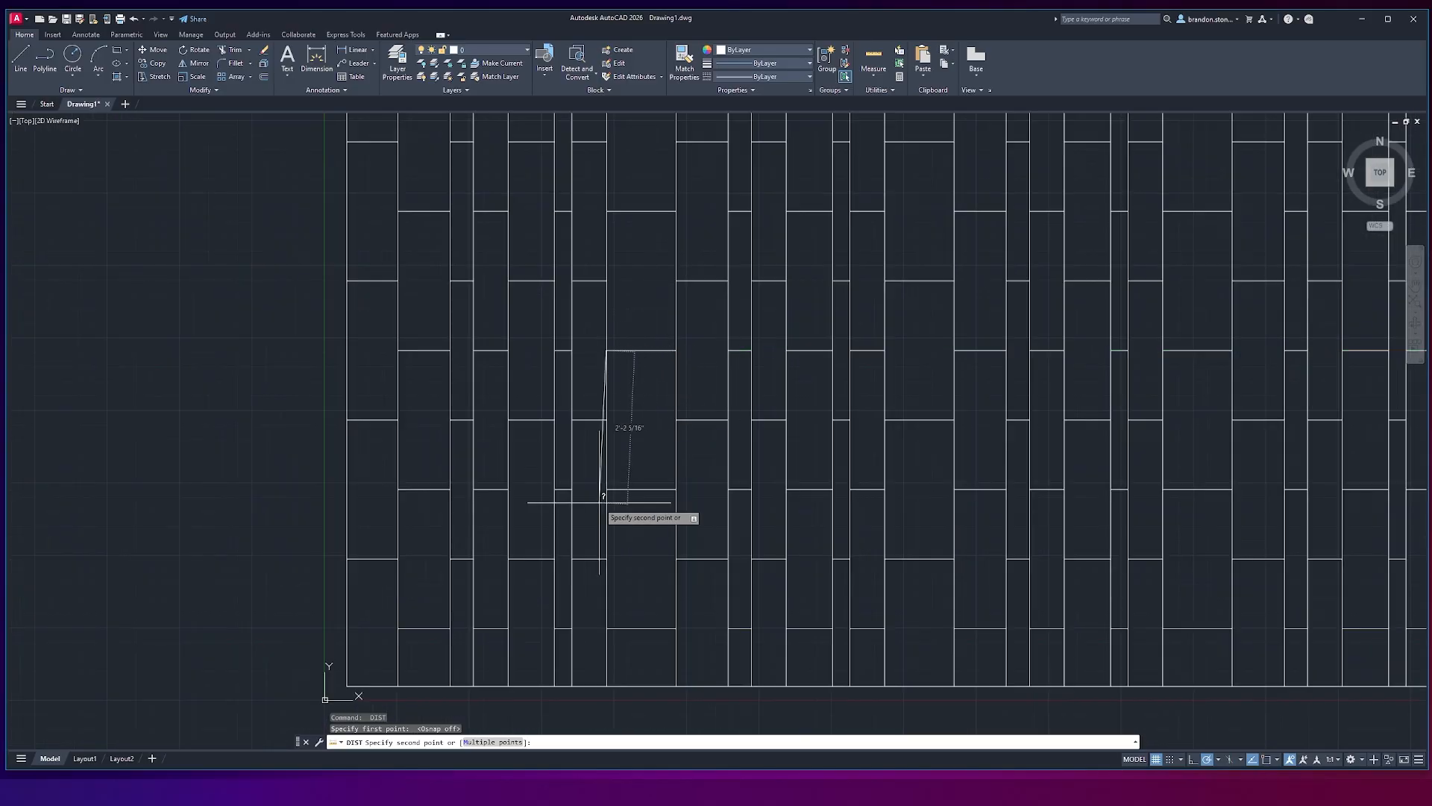
scroll(611, 492, "up", 5)
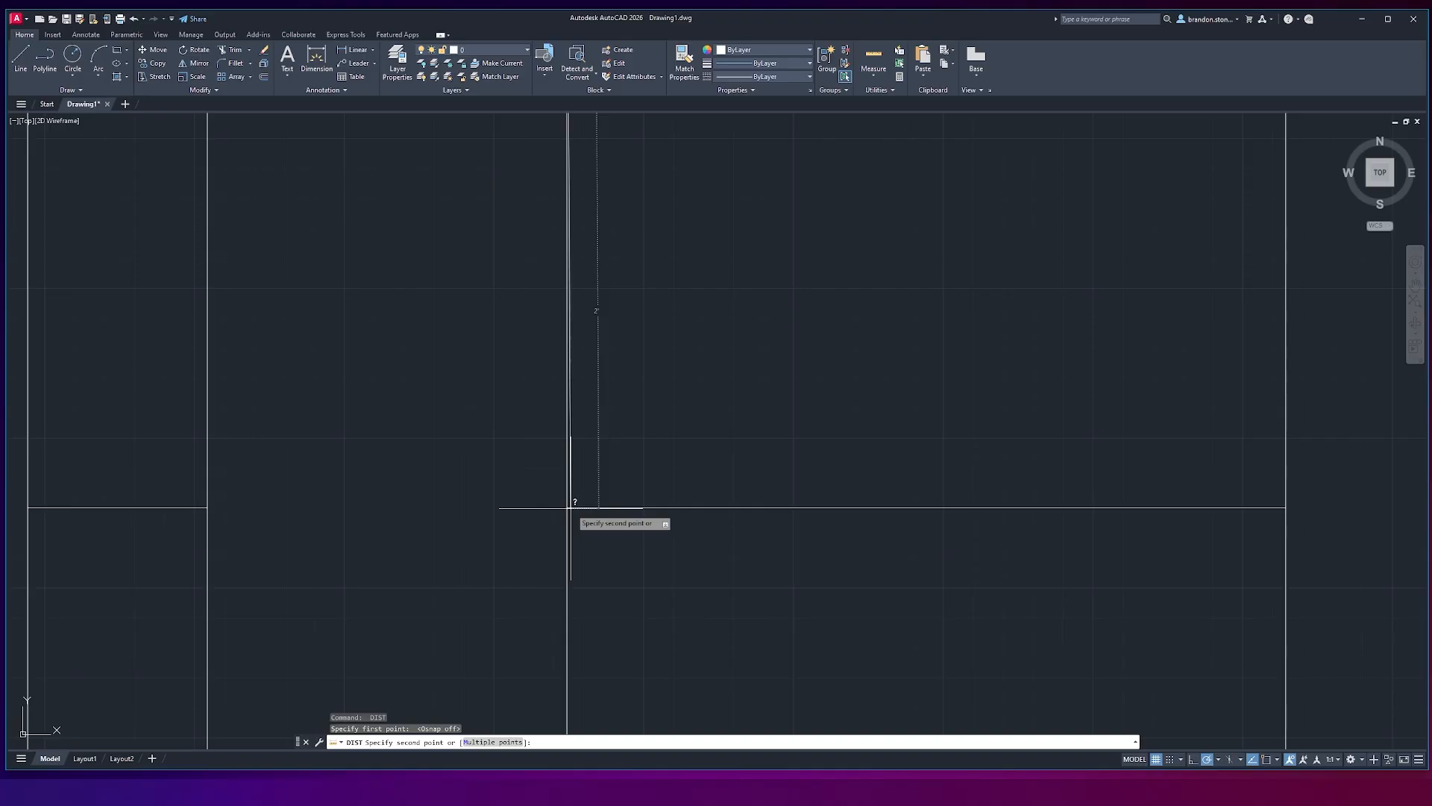
scroll(568, 504, "down", 5)
key("Escape")
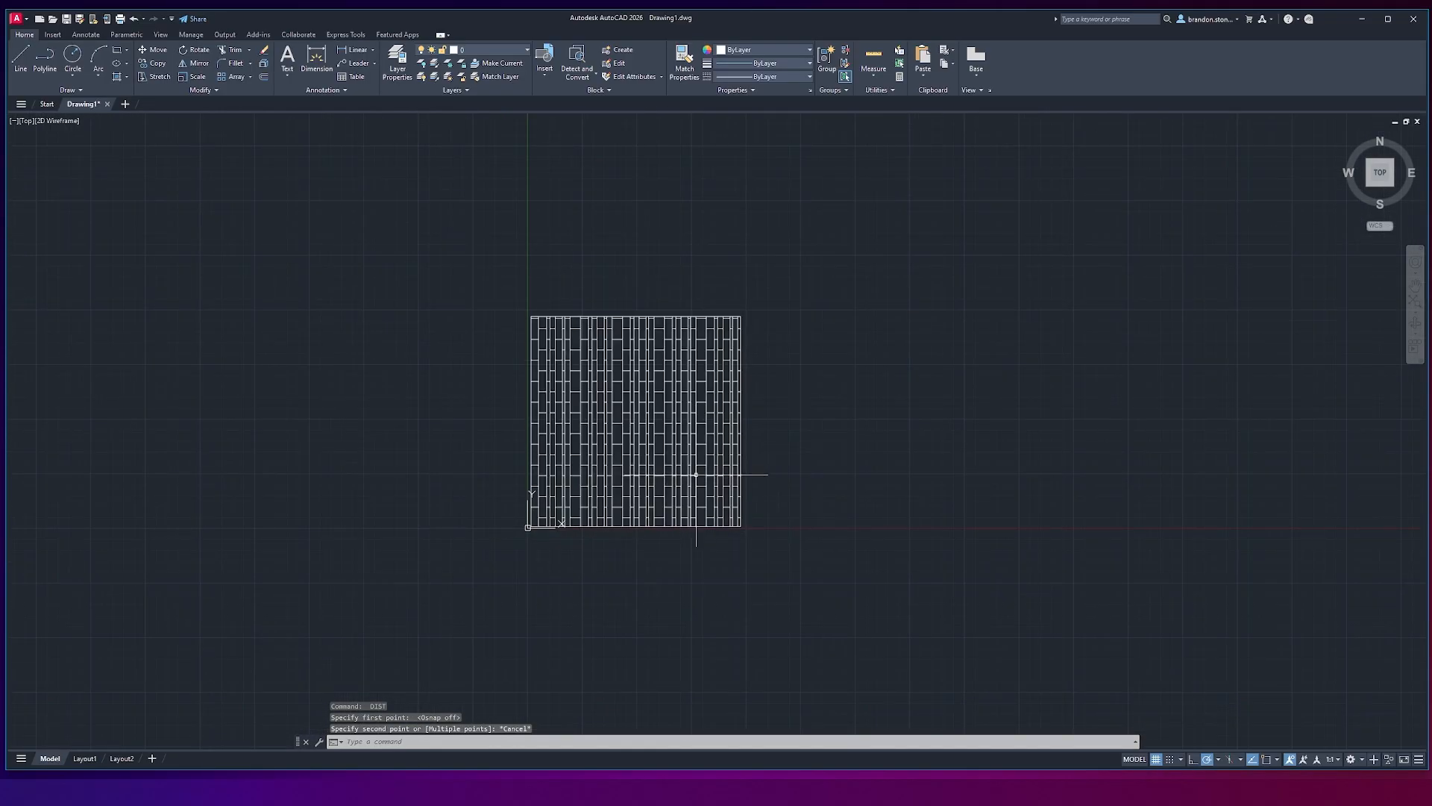
scroll(696, 471, "up", 2)
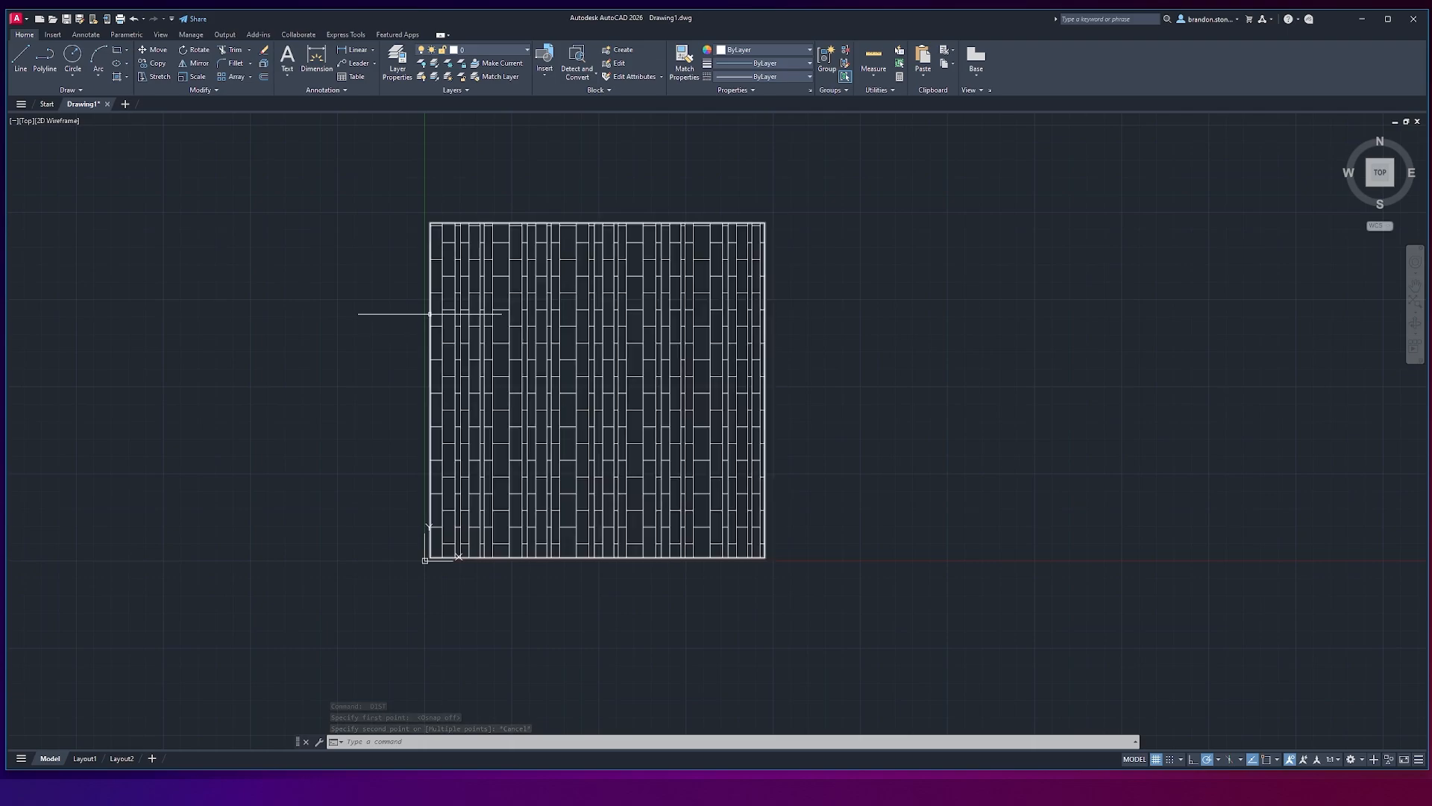